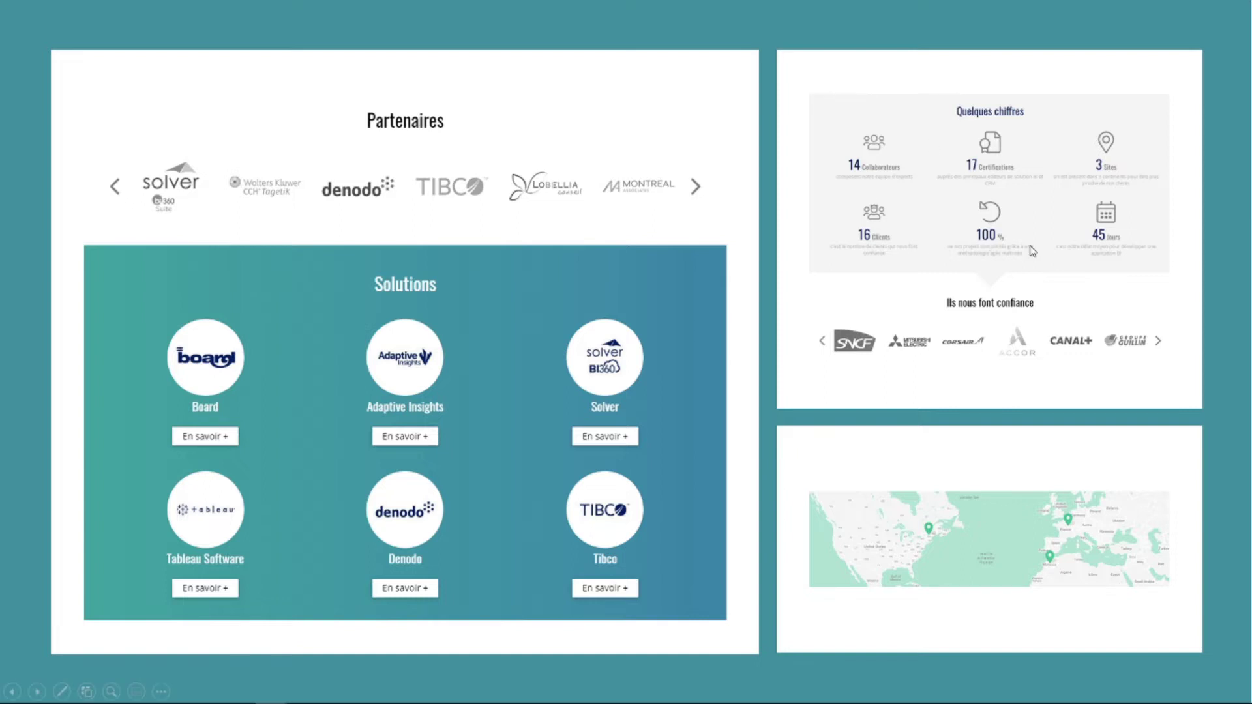
- Advance the presentation to the Démo slide, switch to Power BI in the browser and open the list of data samples
left_click(1033, 257)
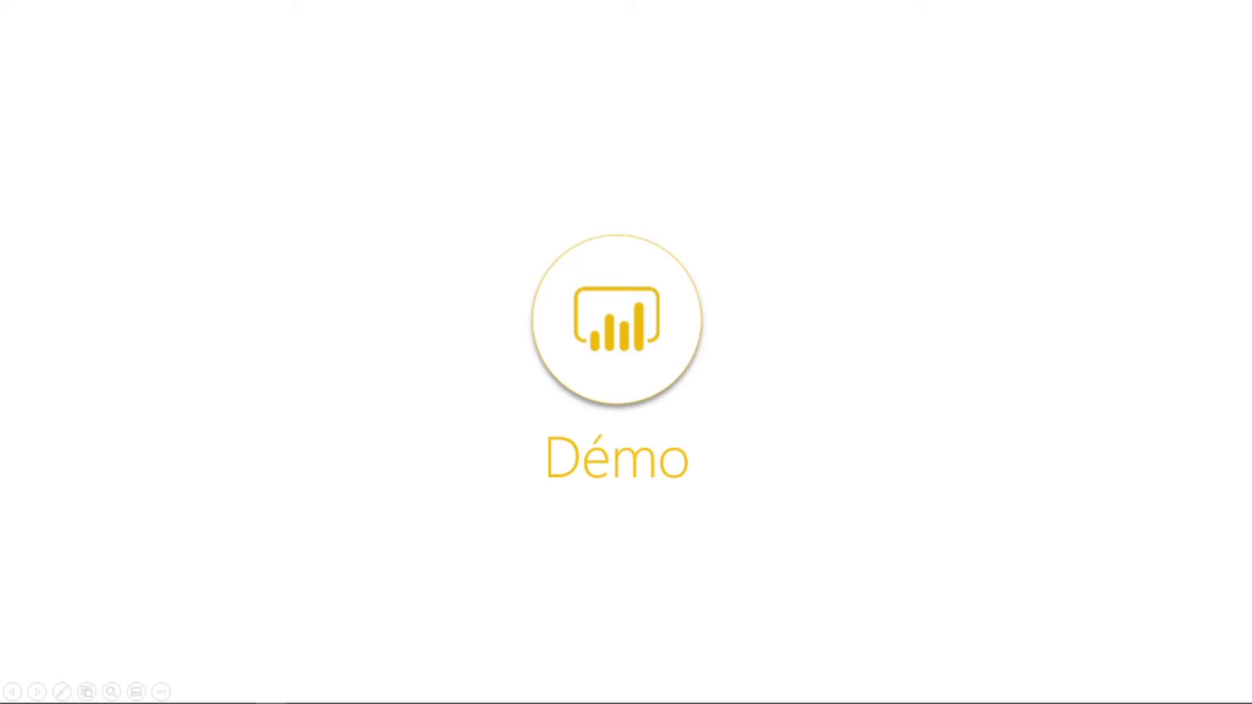
key("alt+Tab")
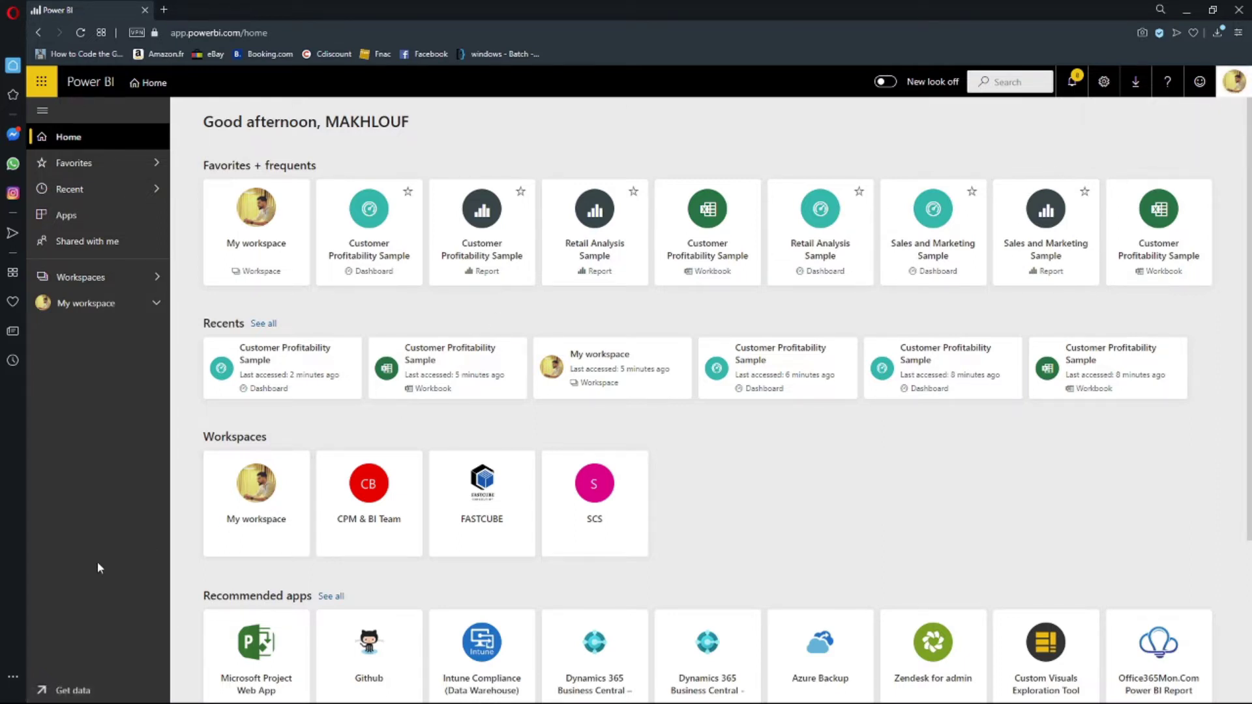
left_click(79, 691)
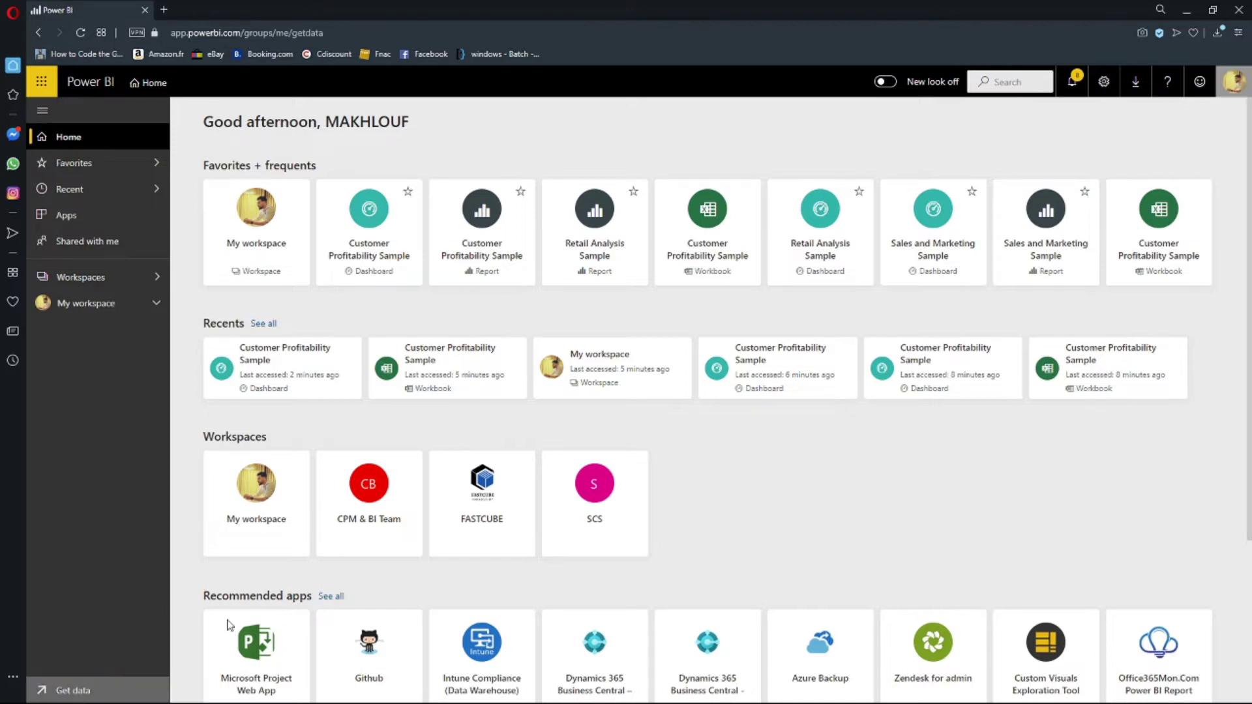
left_click(430, 514)
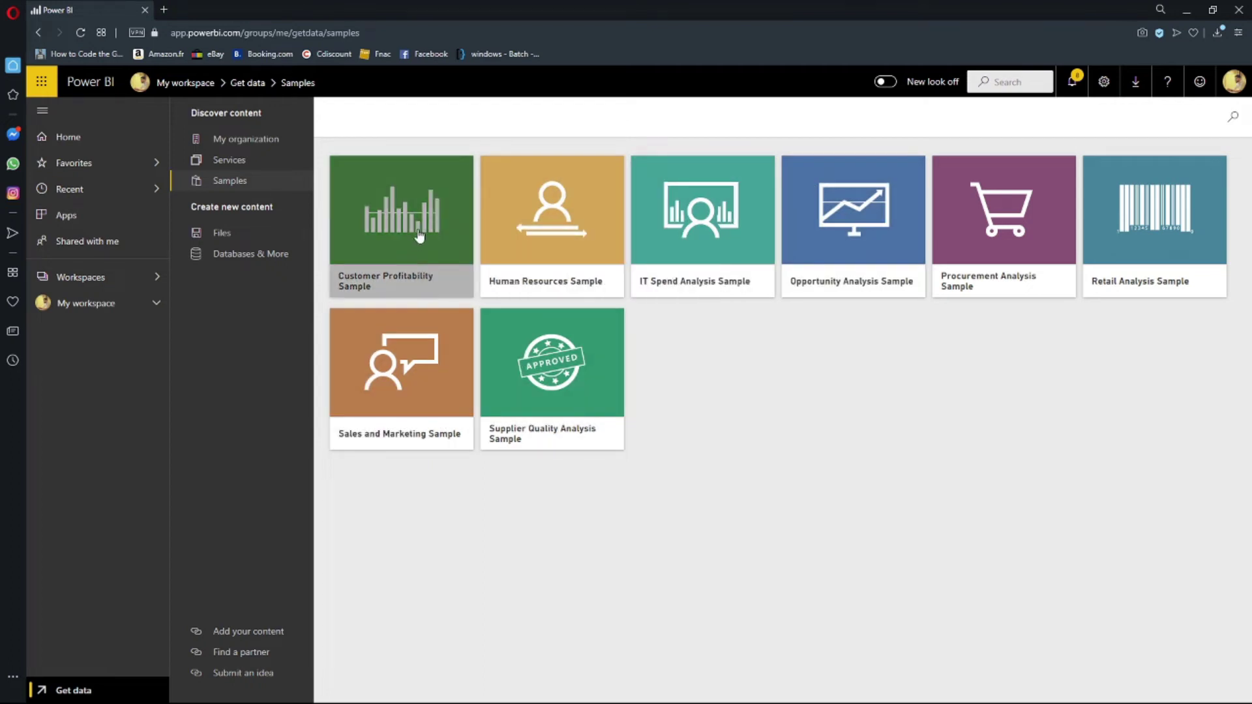
- Connect to the Customer Profitability Sample and open its new dashboard
left_click(419, 236)
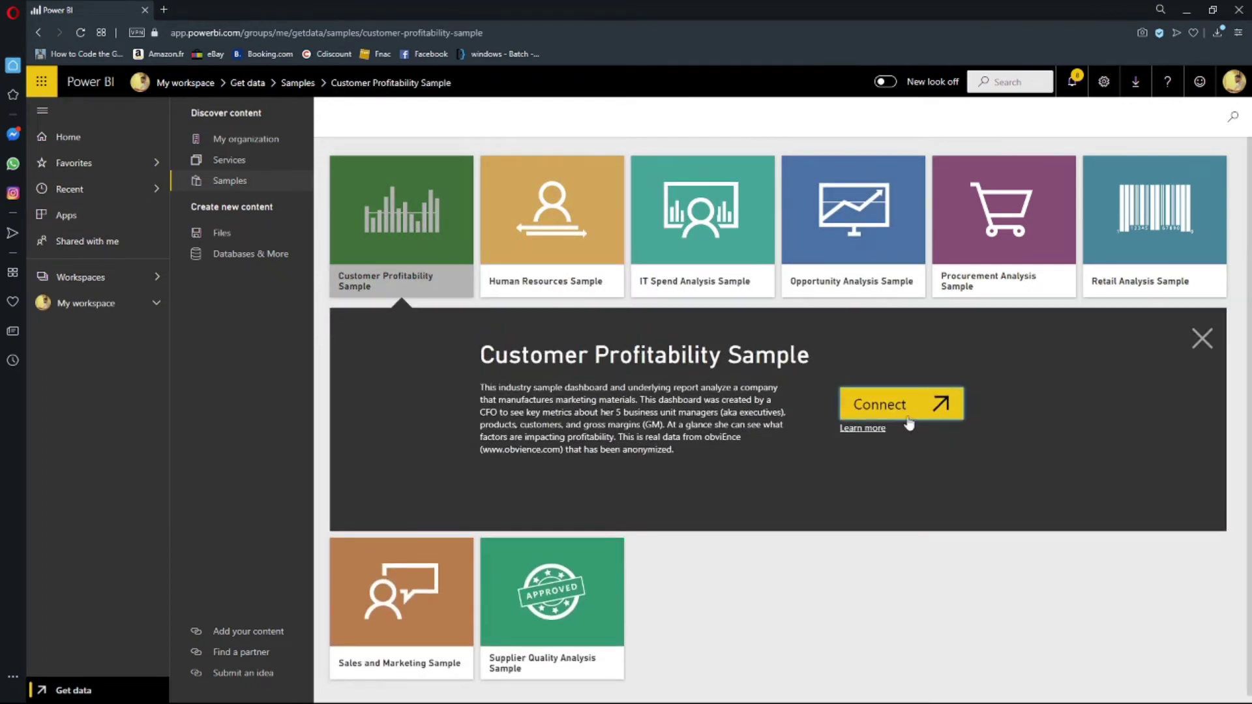
left_click(911, 412)
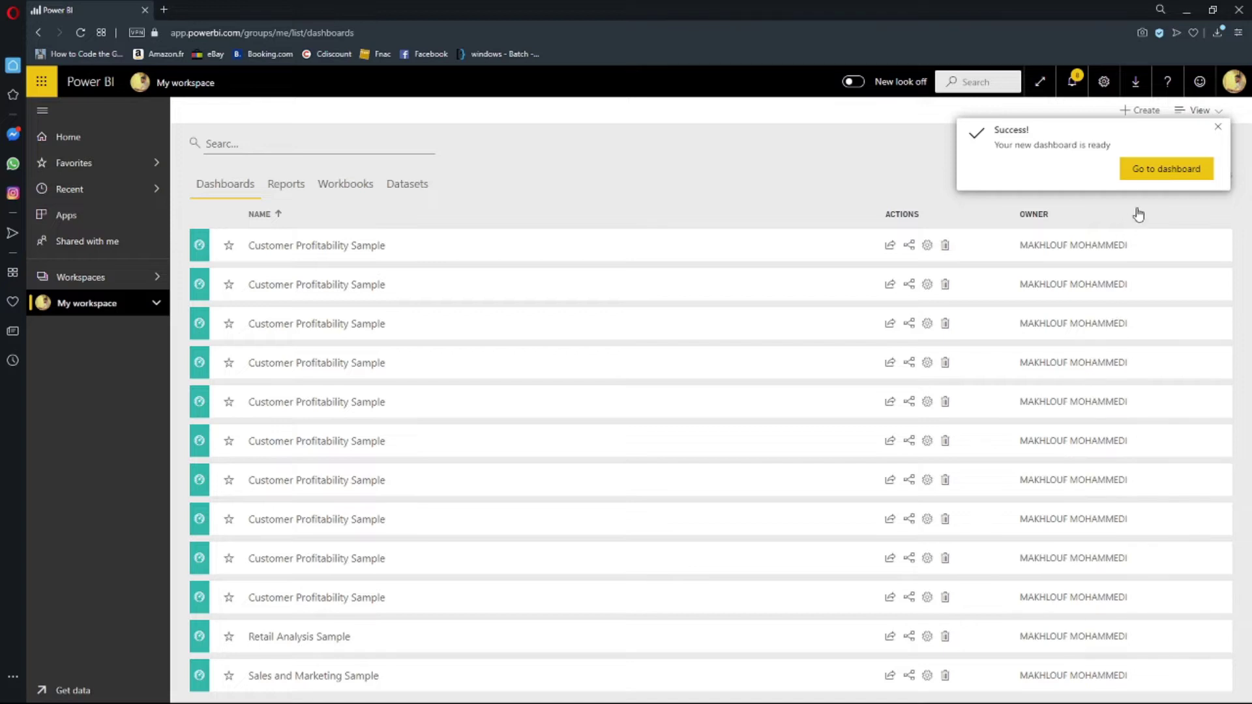
left_click(1167, 169)
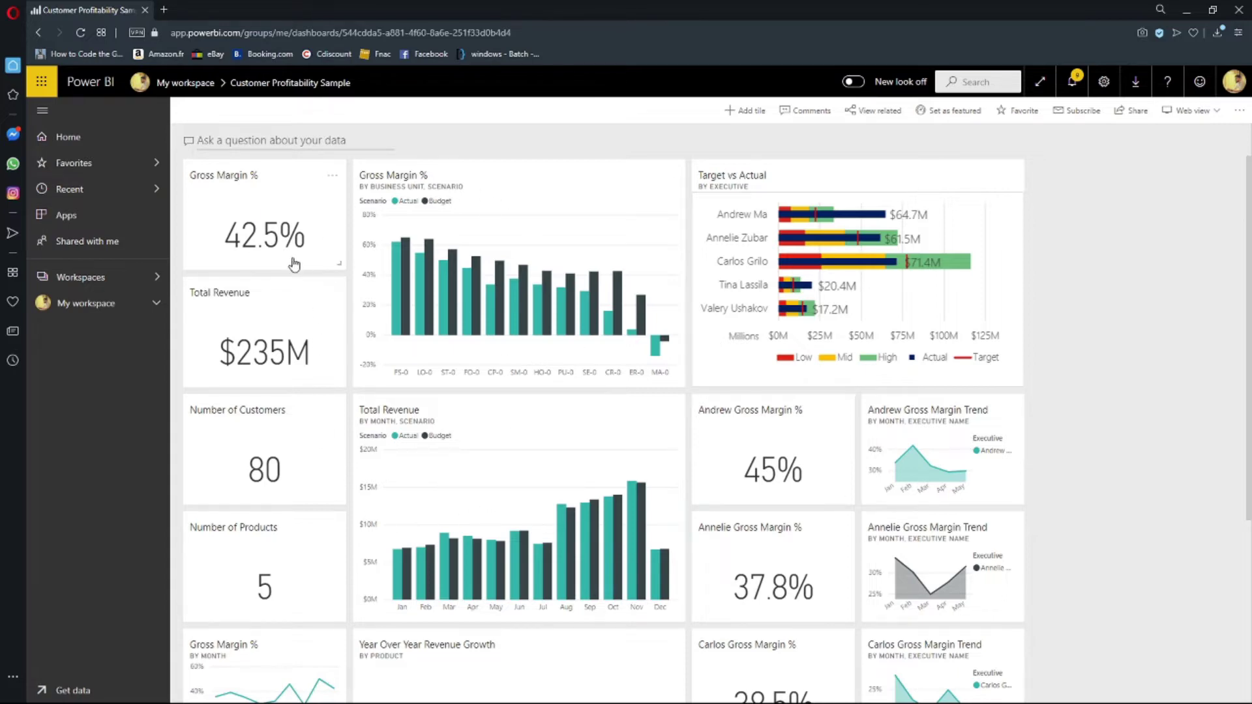
- Look over the whole Customer Profitability Sample dashboard, from the key figure cards to the charts and executive gross margin tiles
scroll(287, 493, "down", 4)
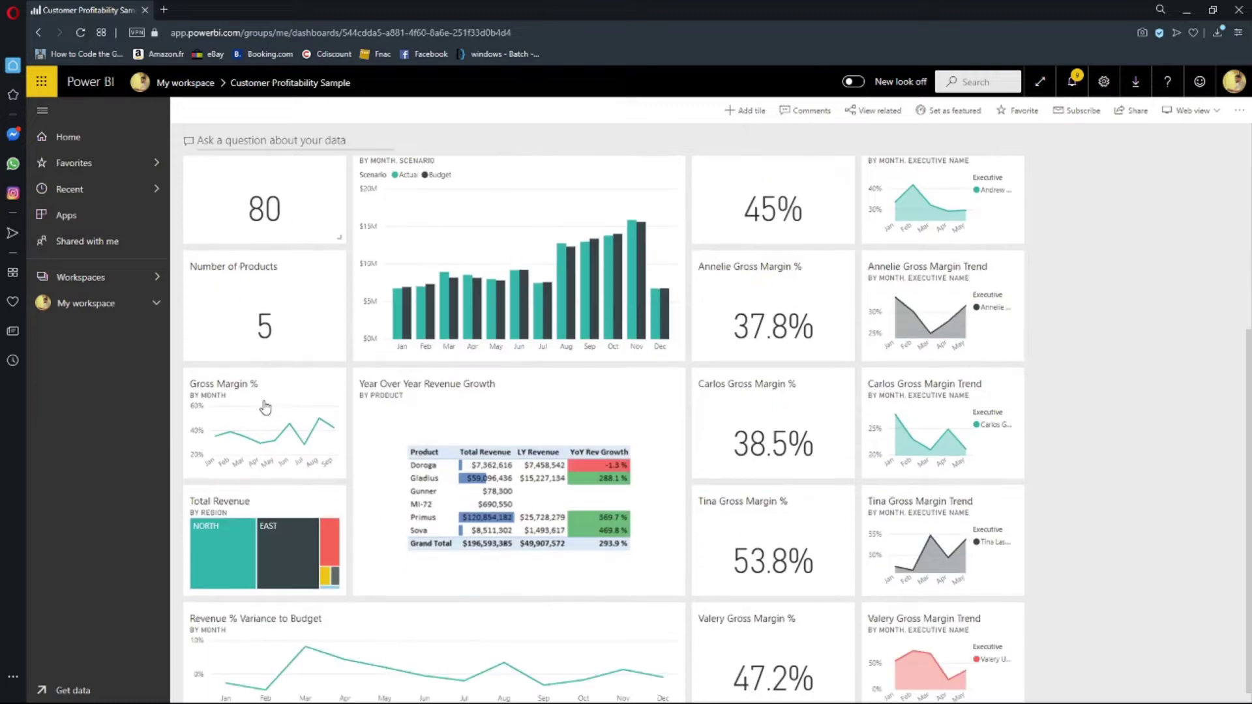
scroll(510, 450, "up", 4)
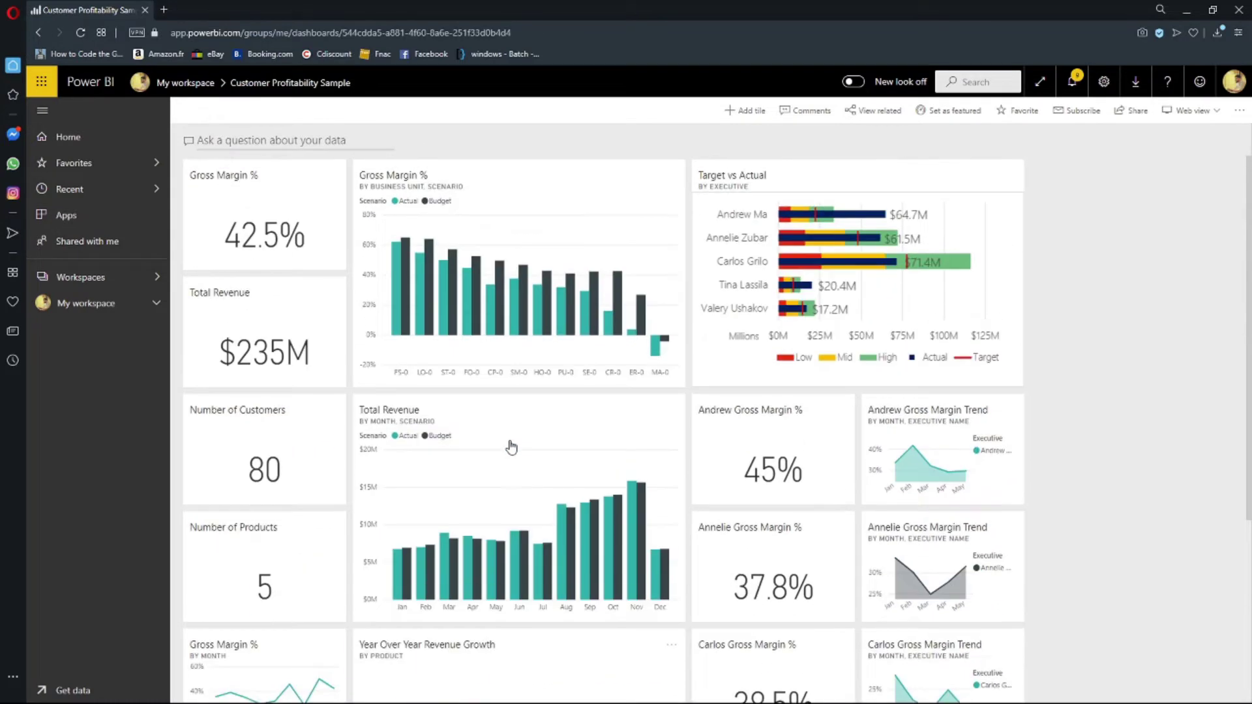
scroll(498, 512, "down", 4)
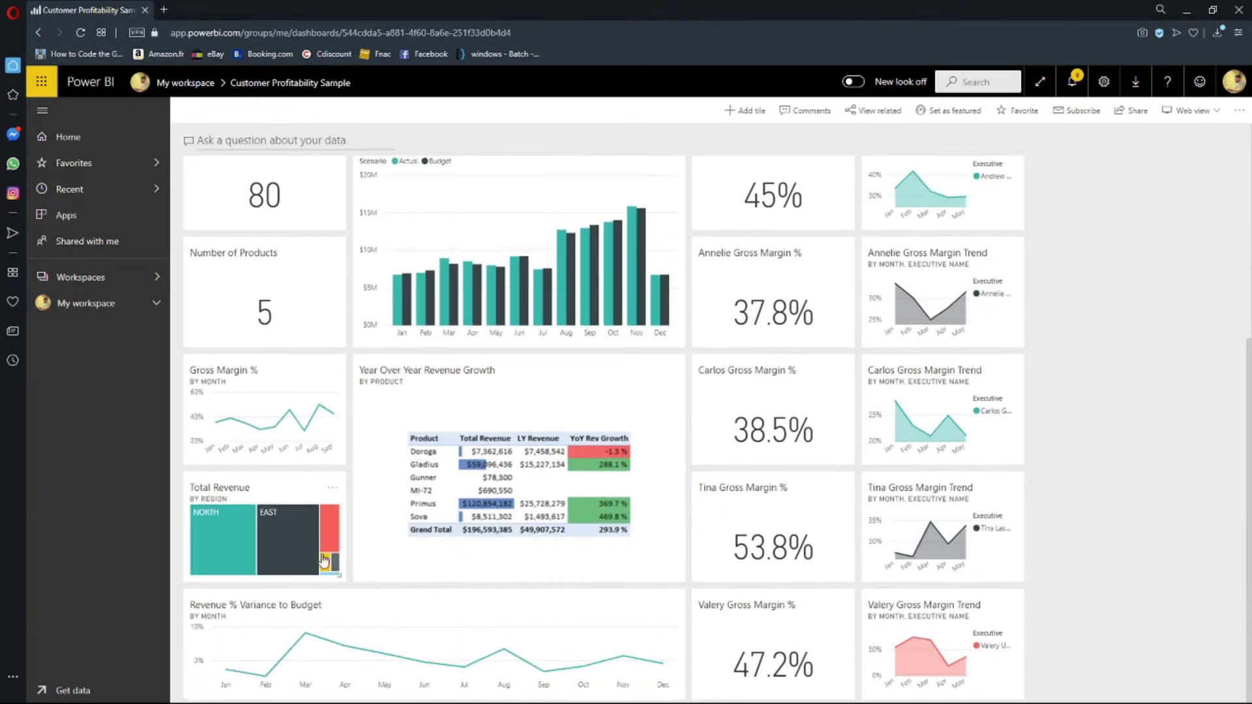
scroll(341, 413, "up", 4)
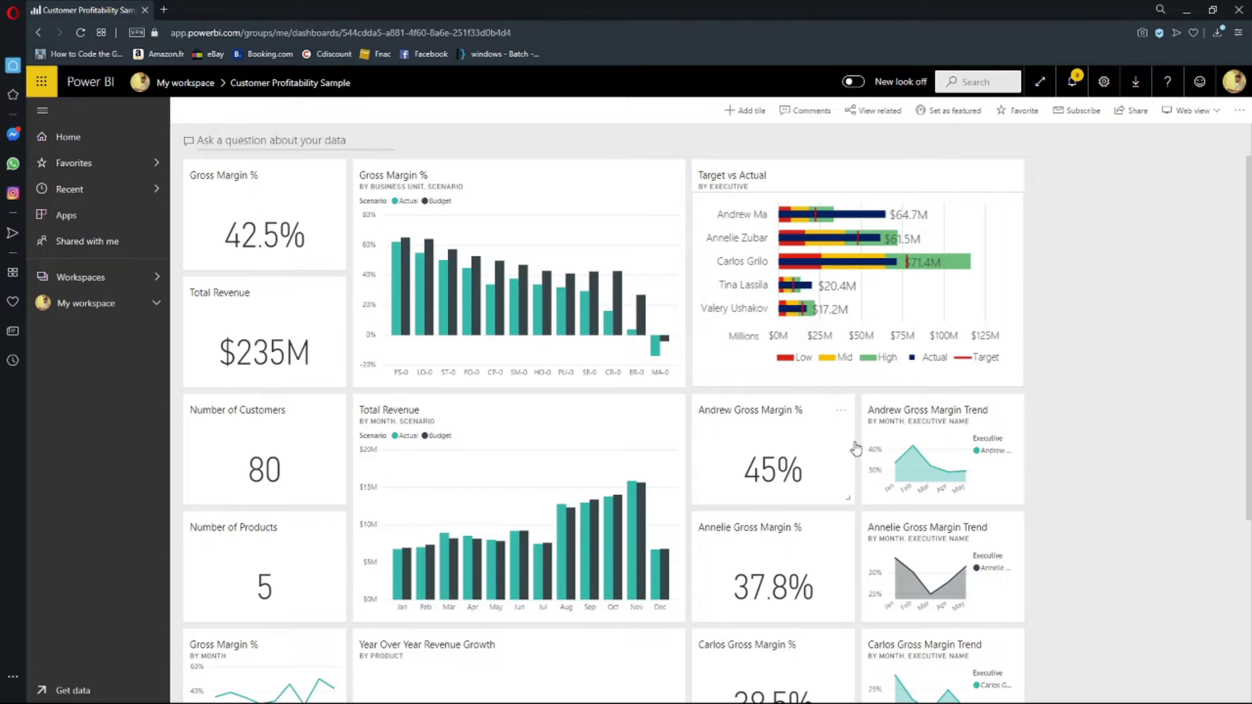
scroll(834, 469, "down", 4)
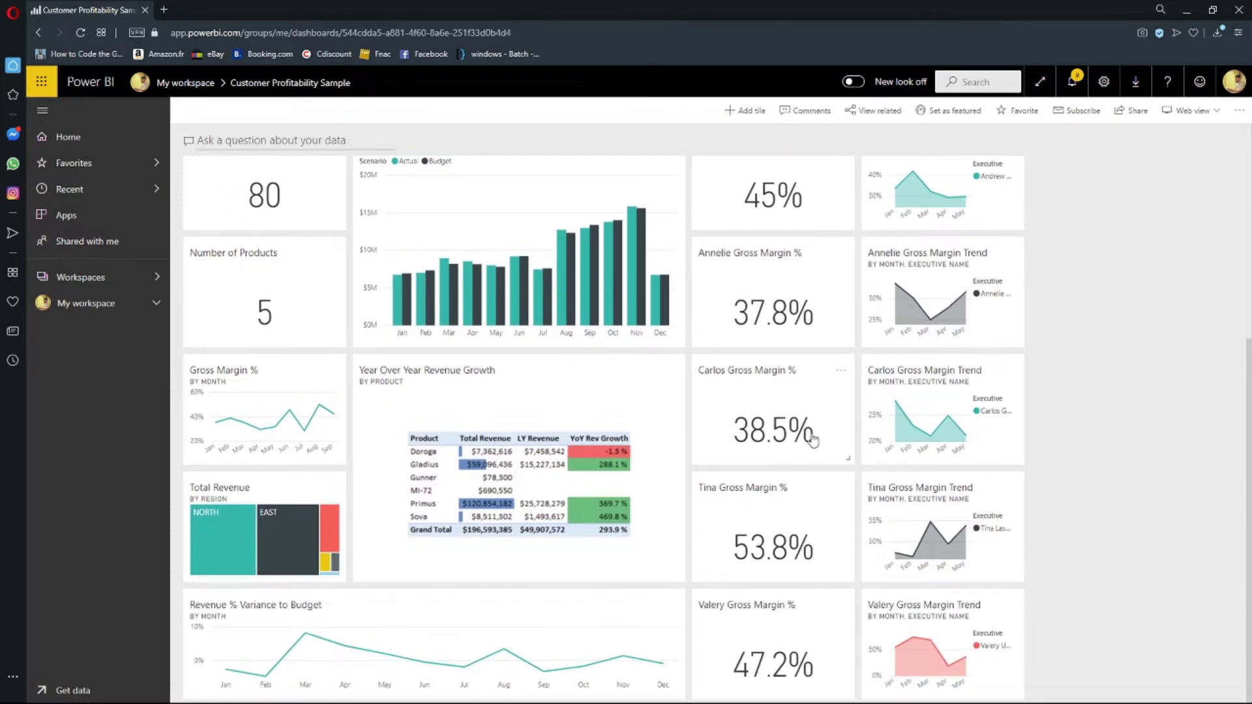
scroll(776, 520, "up", 4)
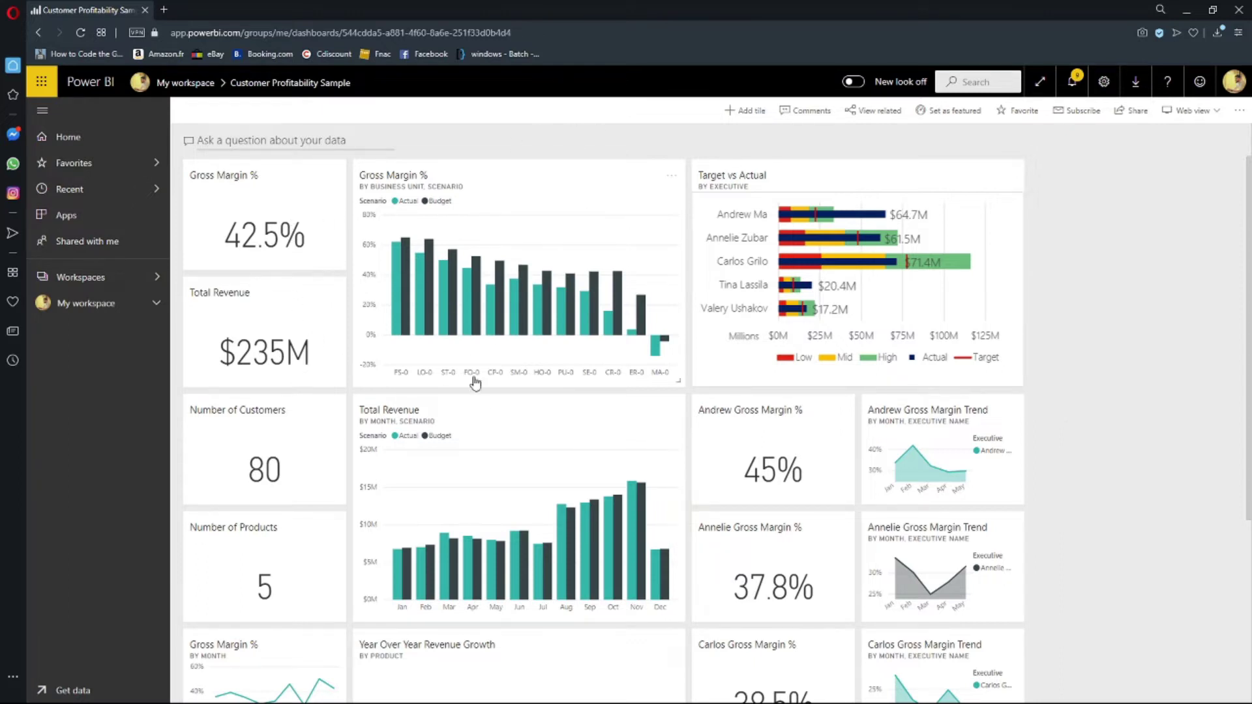
scroll(306, 326, "down", 4)
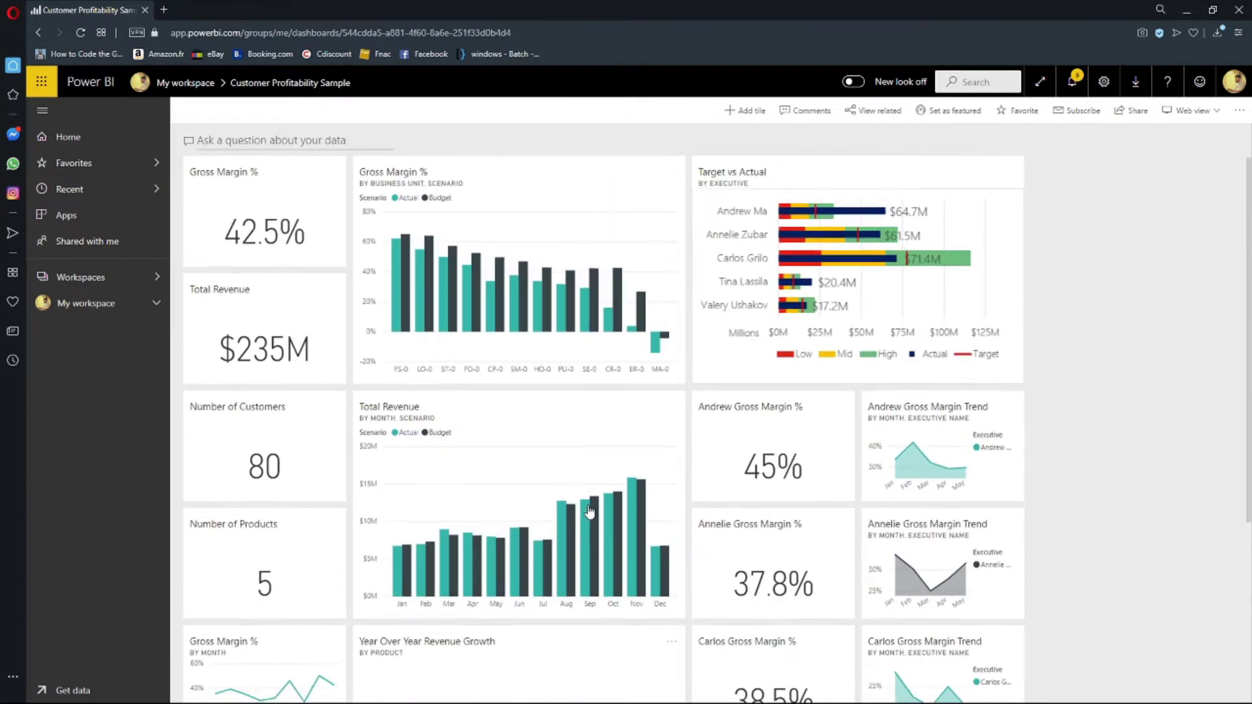
scroll(586, 509, "up", 4)
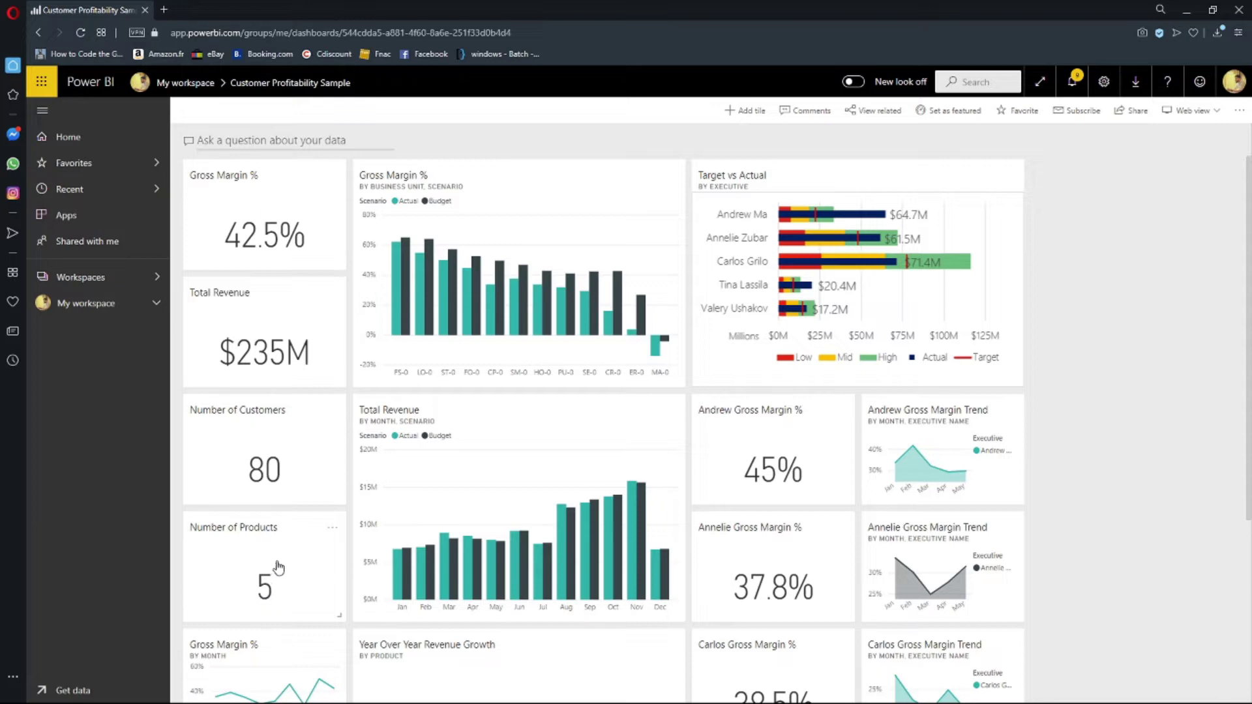
- Examine the Revenue % Variance to Budget chart and the Total Revenue by region treemap for NORTH and EAST
scroll(336, 502, "down", 4)
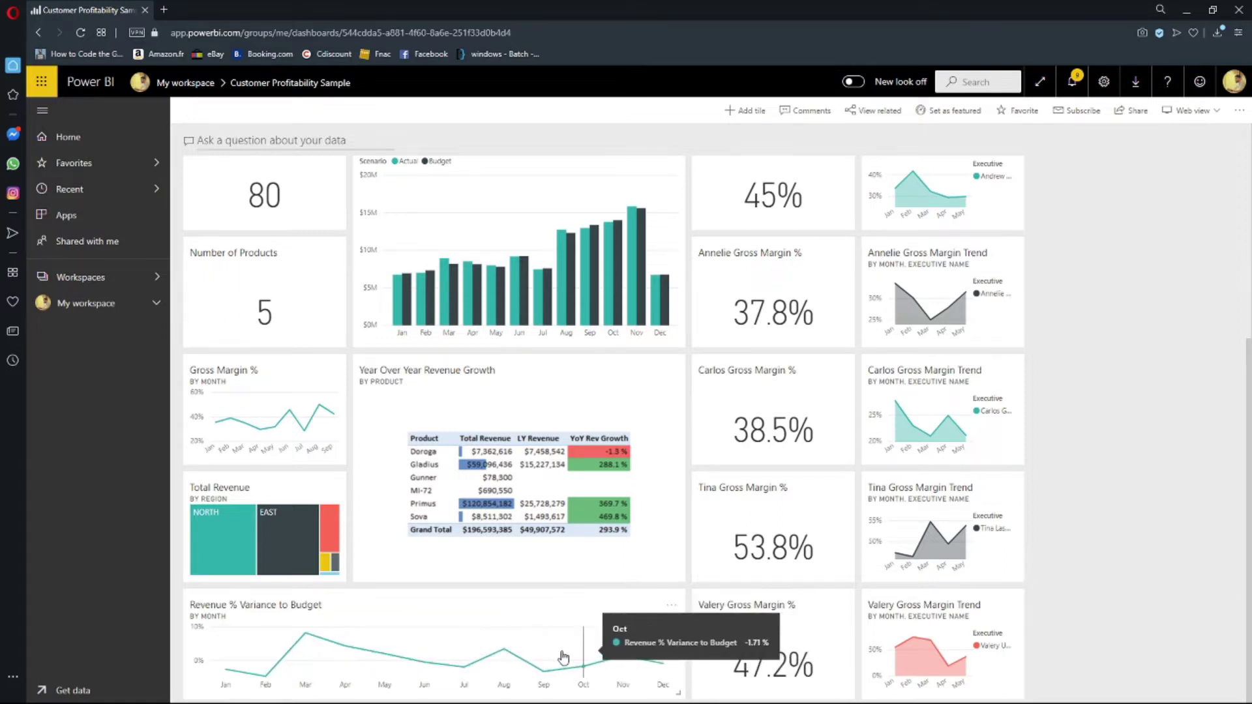
scroll(515, 643, "up", 4)
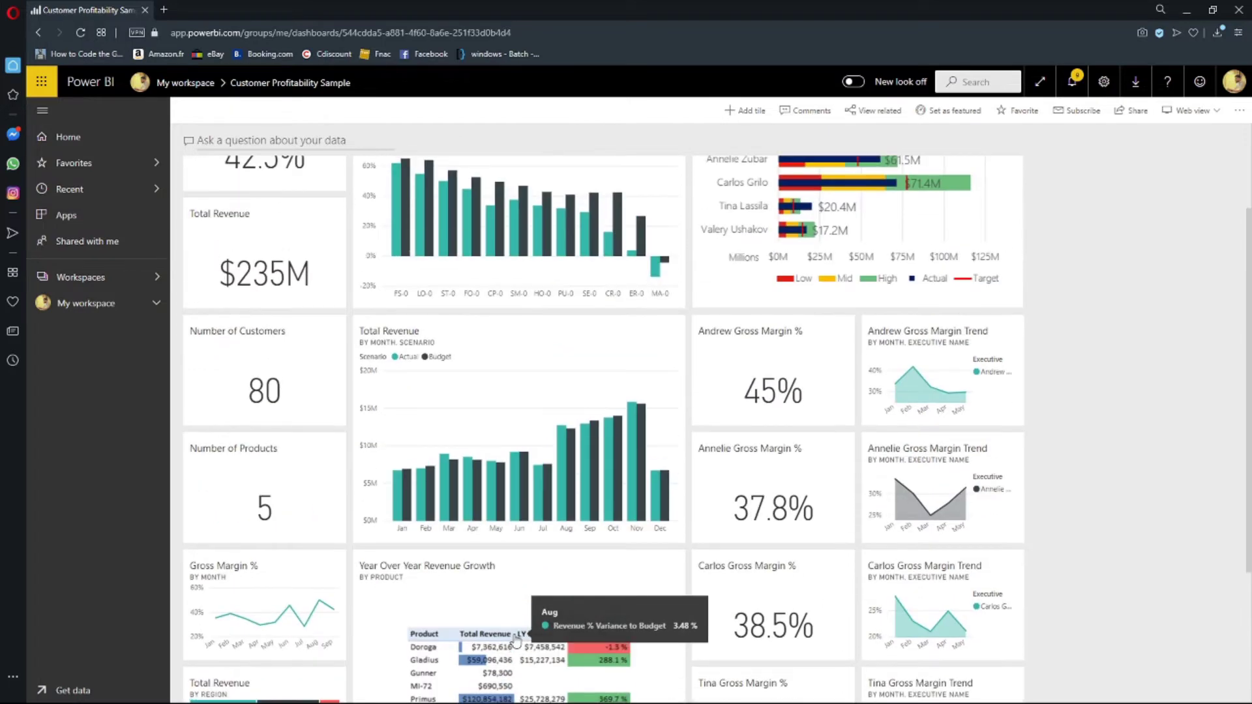
scroll(515, 641, "down", 3)
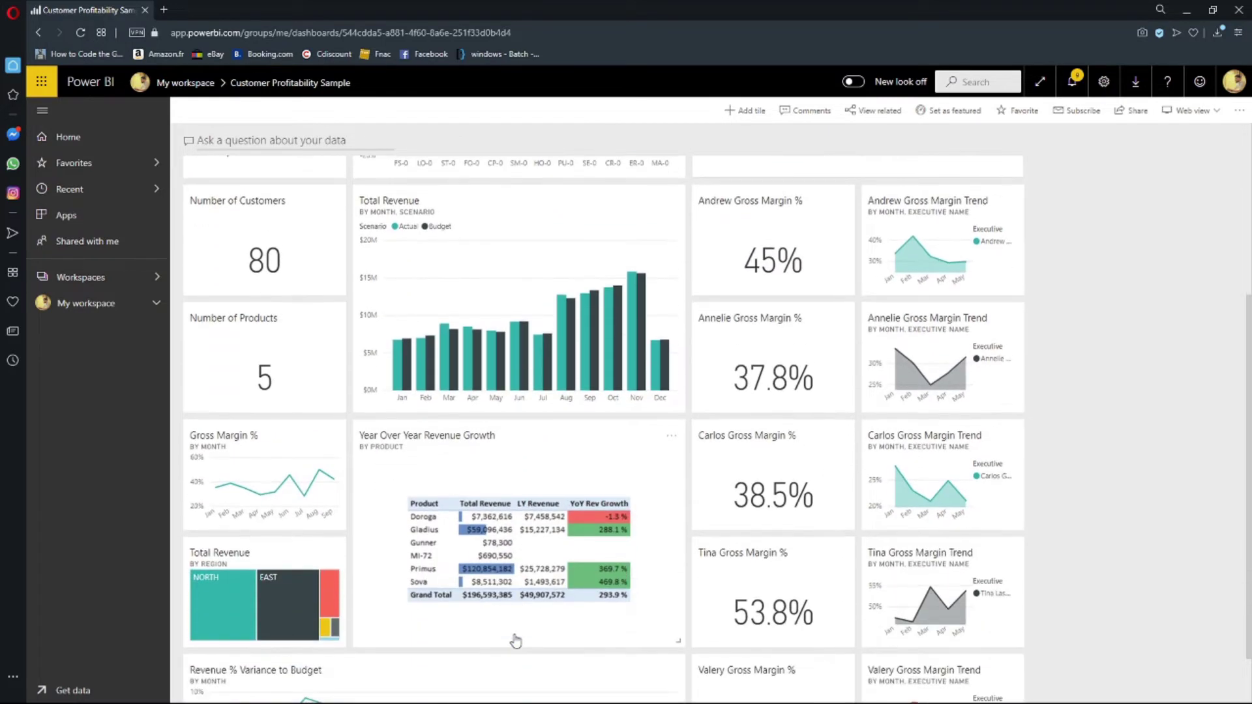
scroll(515, 641, "down", 1)
mouse_move(515, 641)
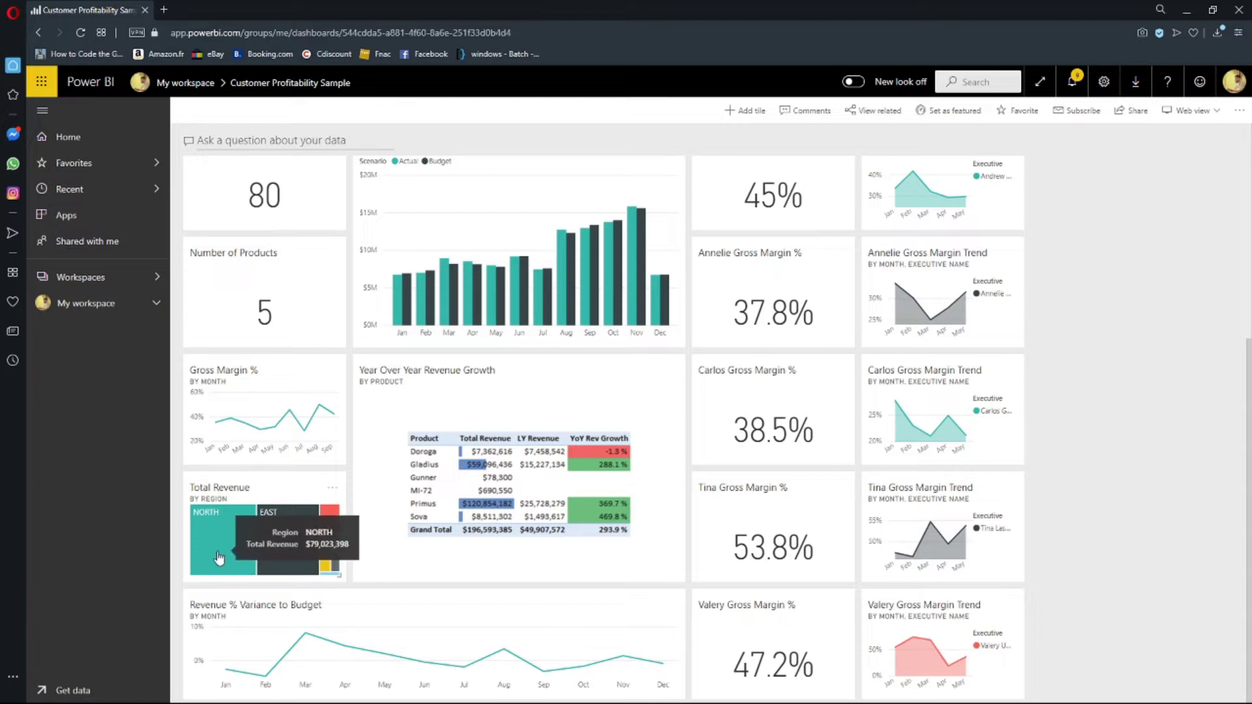
mouse_move(272, 551)
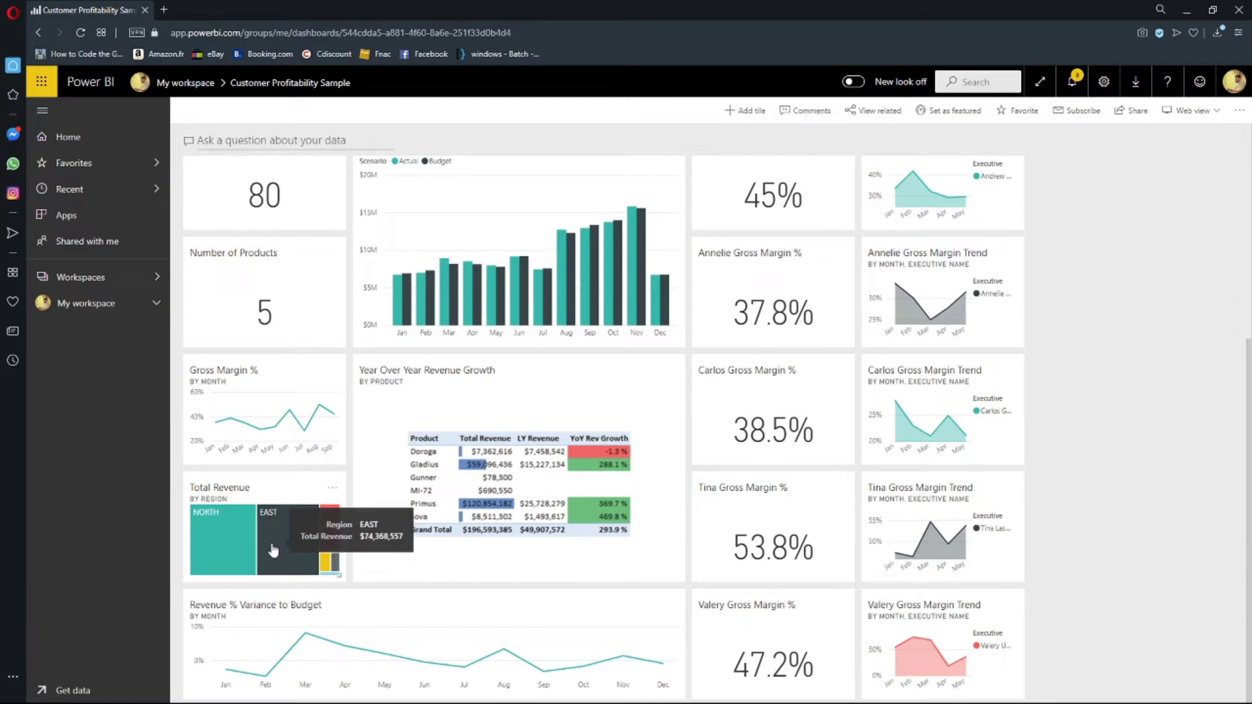
- Compare actual and budget gross margin for business units such as FS-0, LO-0 and ER-0, and review Total Revenue by month
scroll(272, 551, "up", 4)
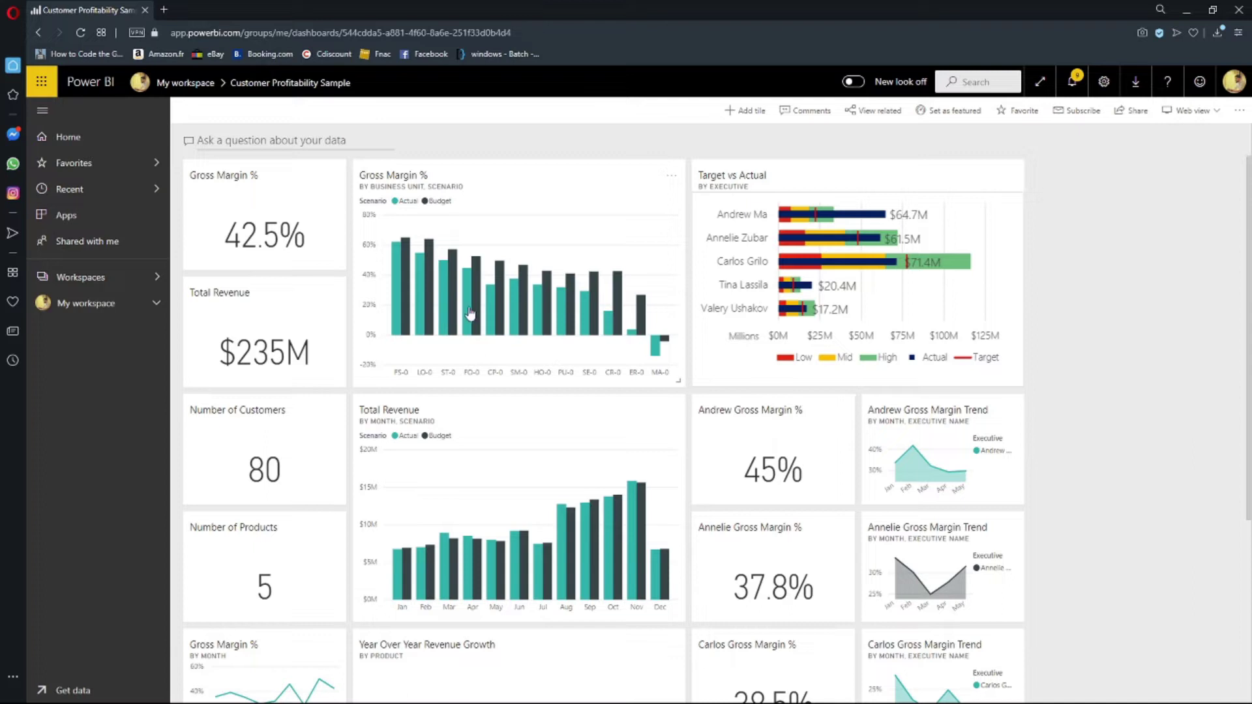
mouse_move(422, 291)
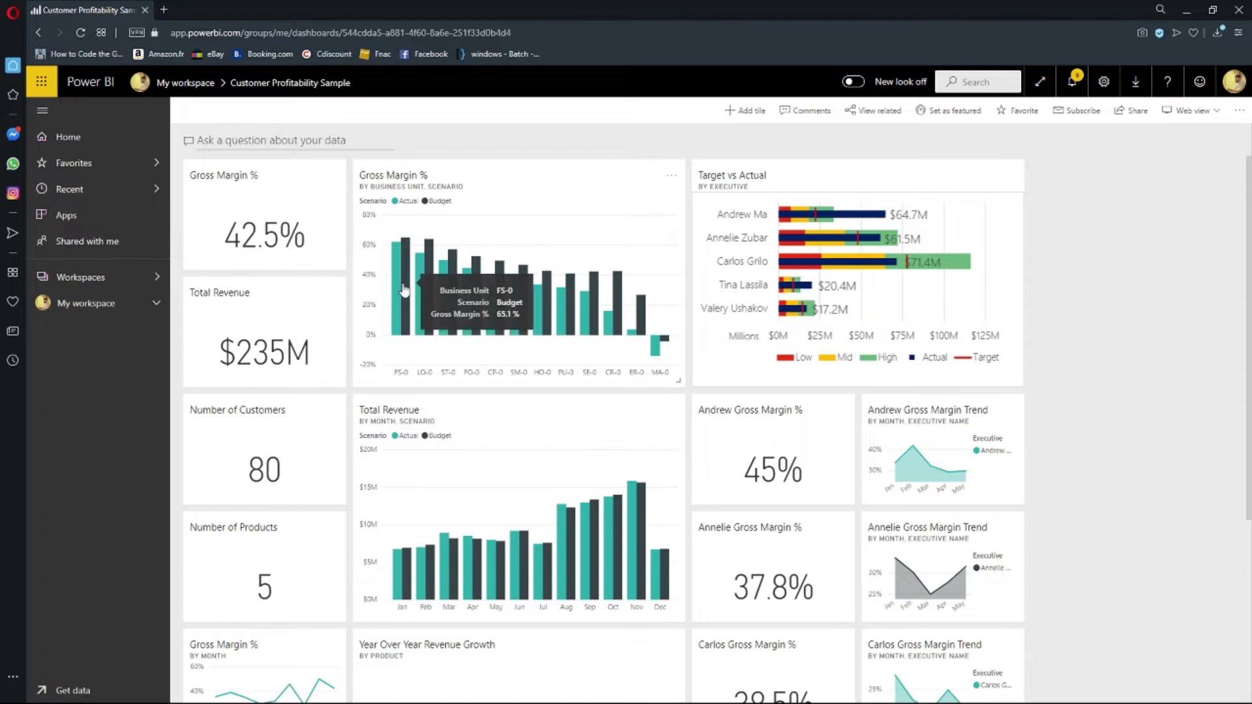
mouse_move(394, 263)
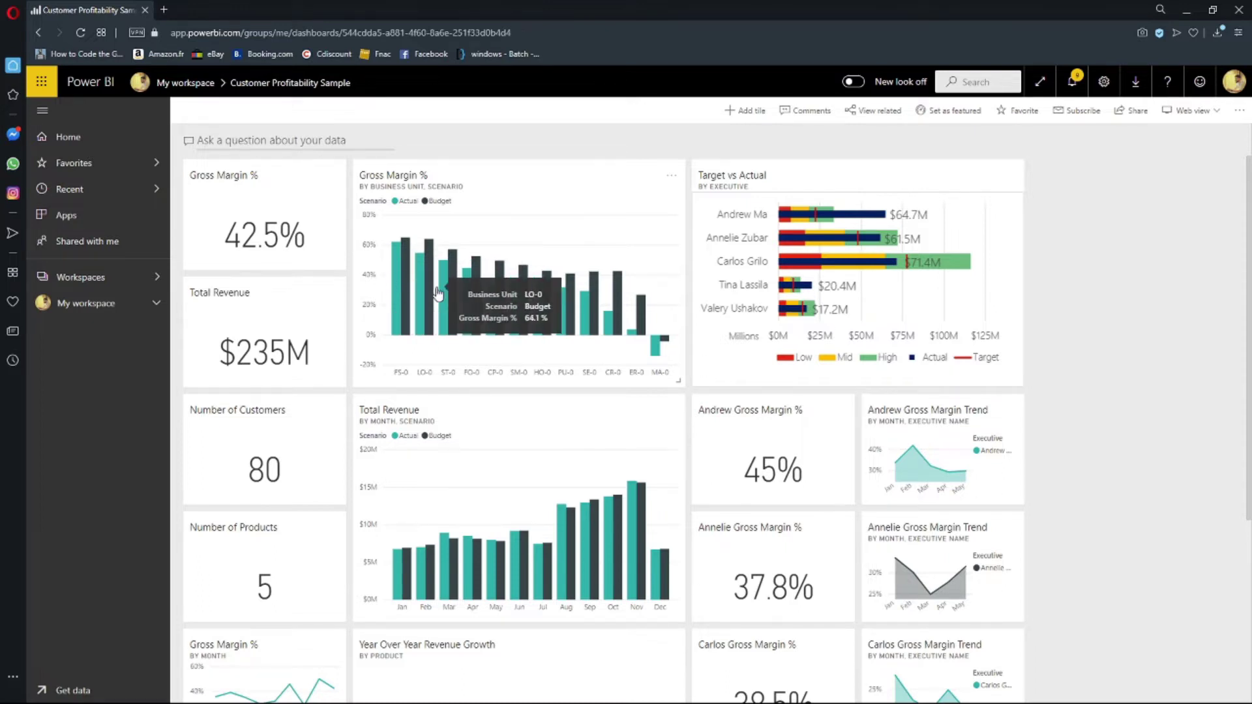
mouse_move(634, 349)
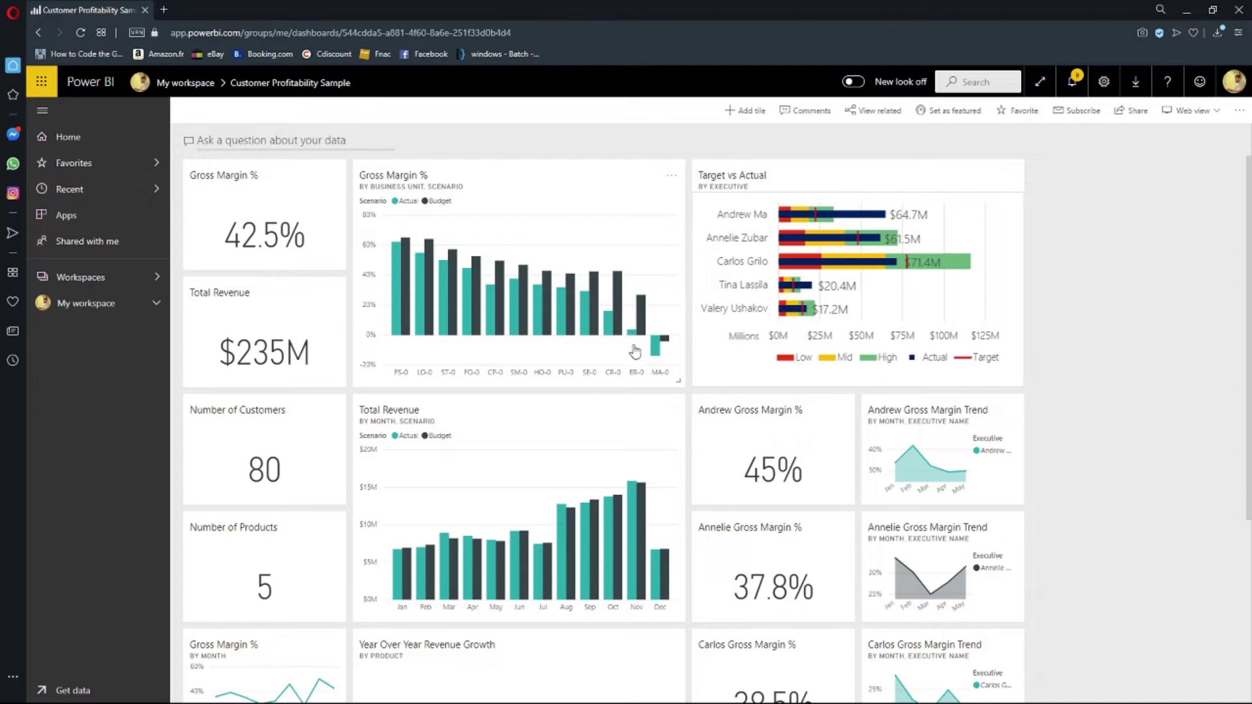
mouse_move(638, 315)
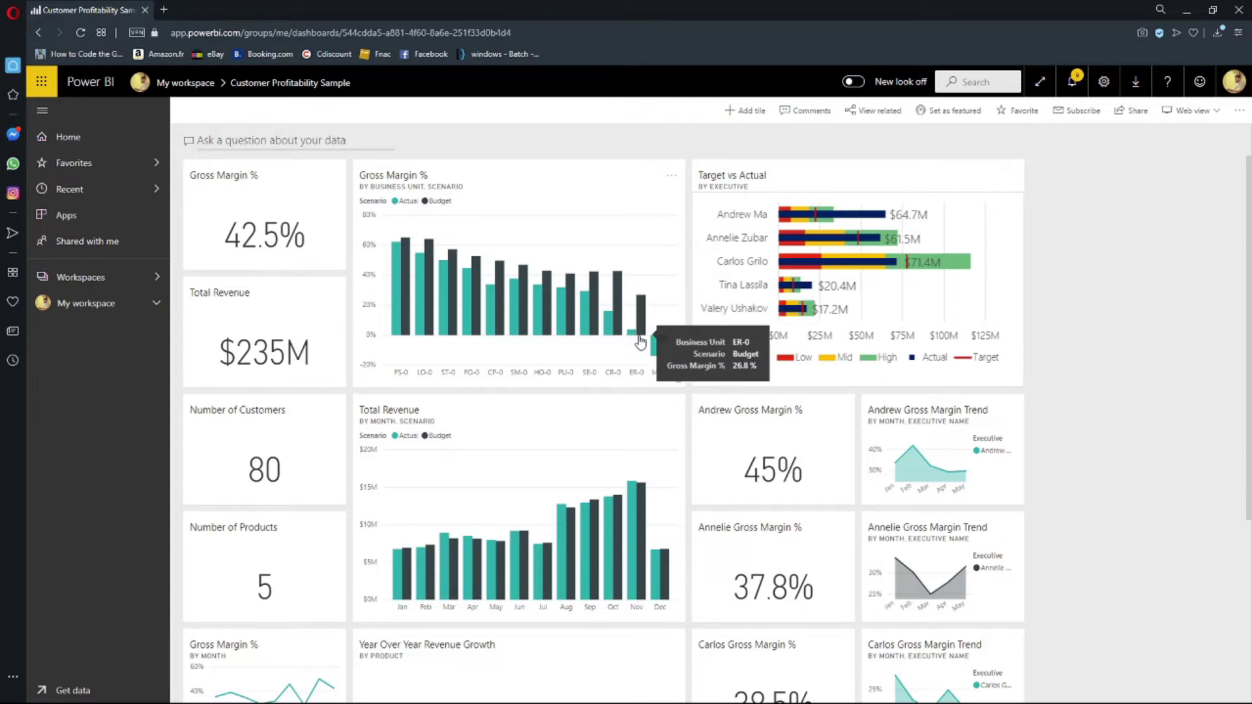
scroll(641, 341, "down", 1)
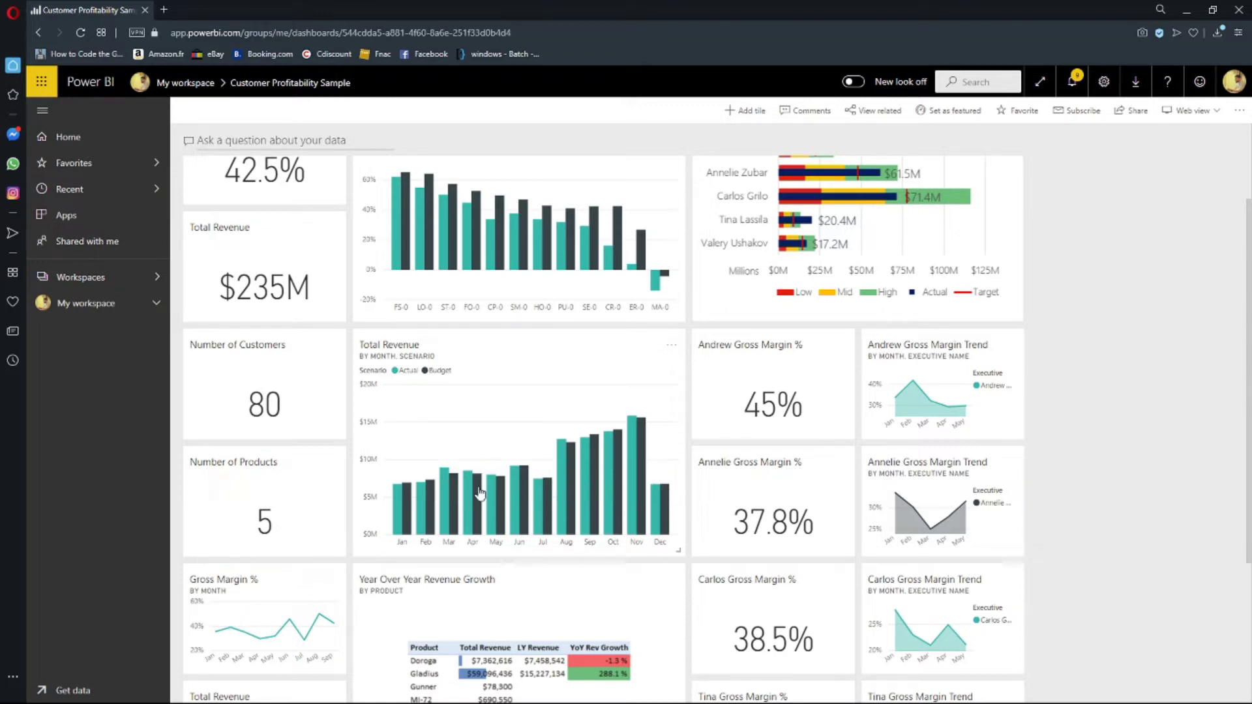
scroll(535, 493, "down", 1)
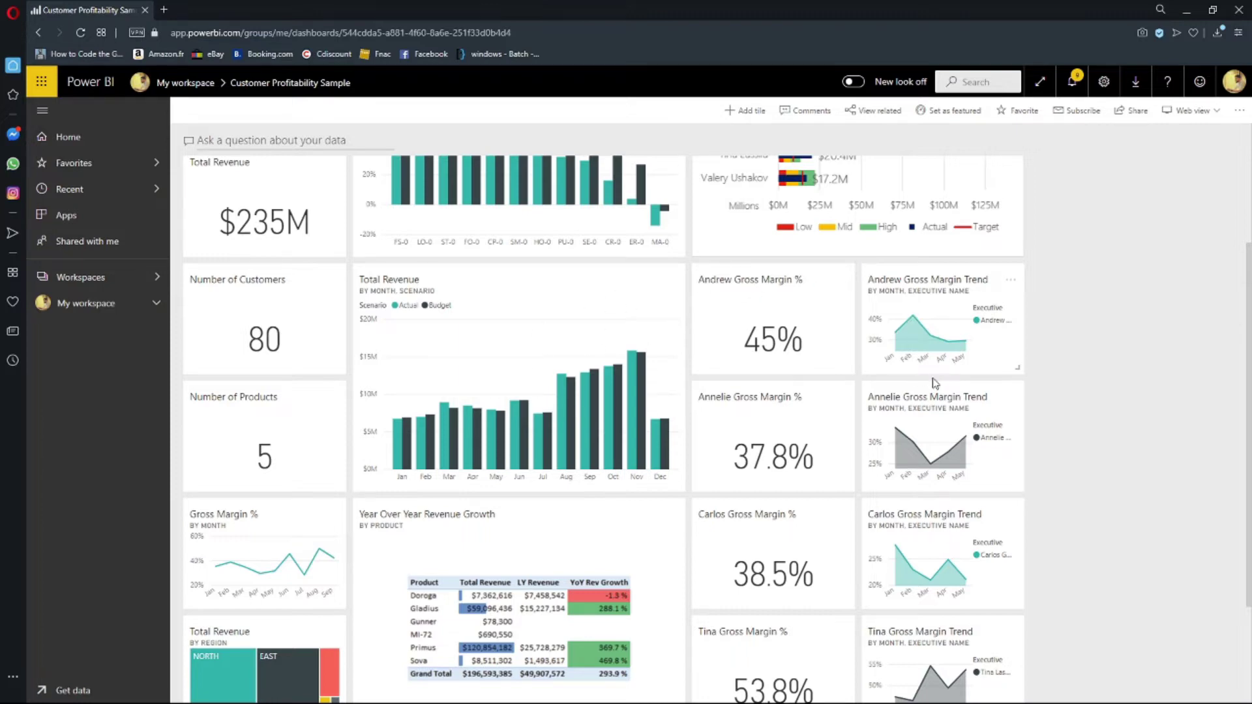
scroll(936, 383, "down", 1)
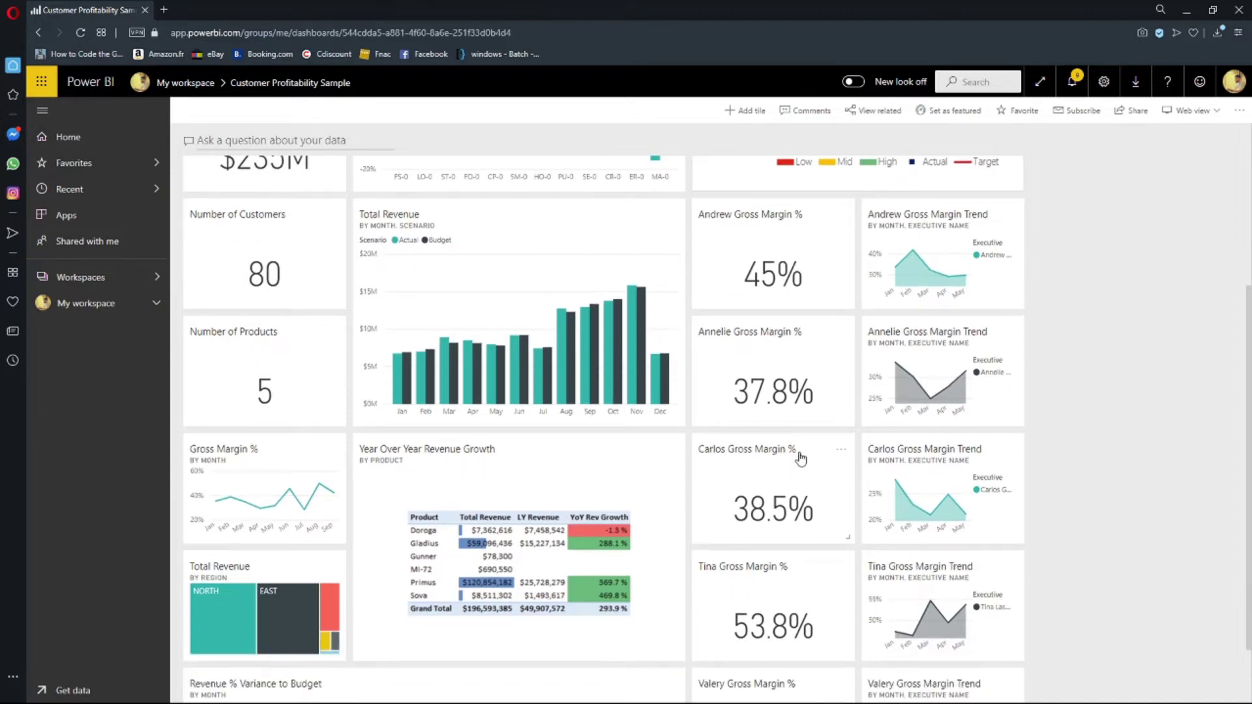
- Examine the Target vs Actual chart by executive and each executive's gross margin percentage and monthly trend
scroll(801, 458, "up", 3)
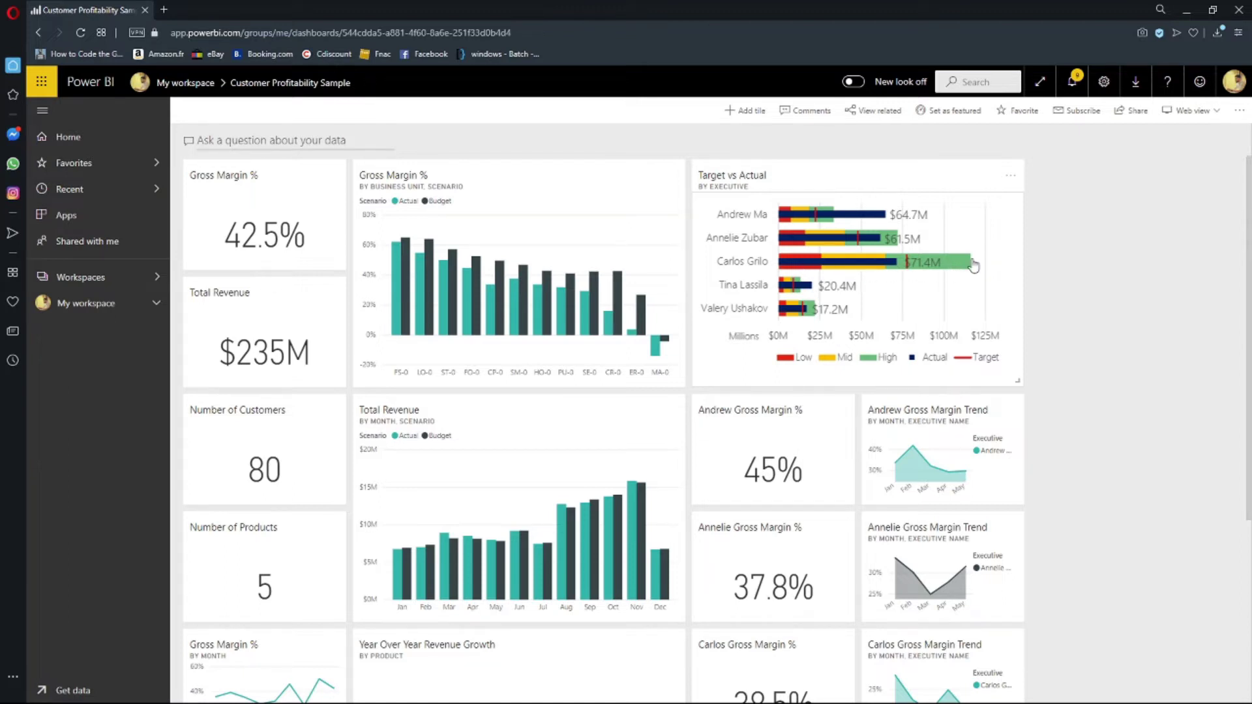
scroll(820, 510, "down", 1)
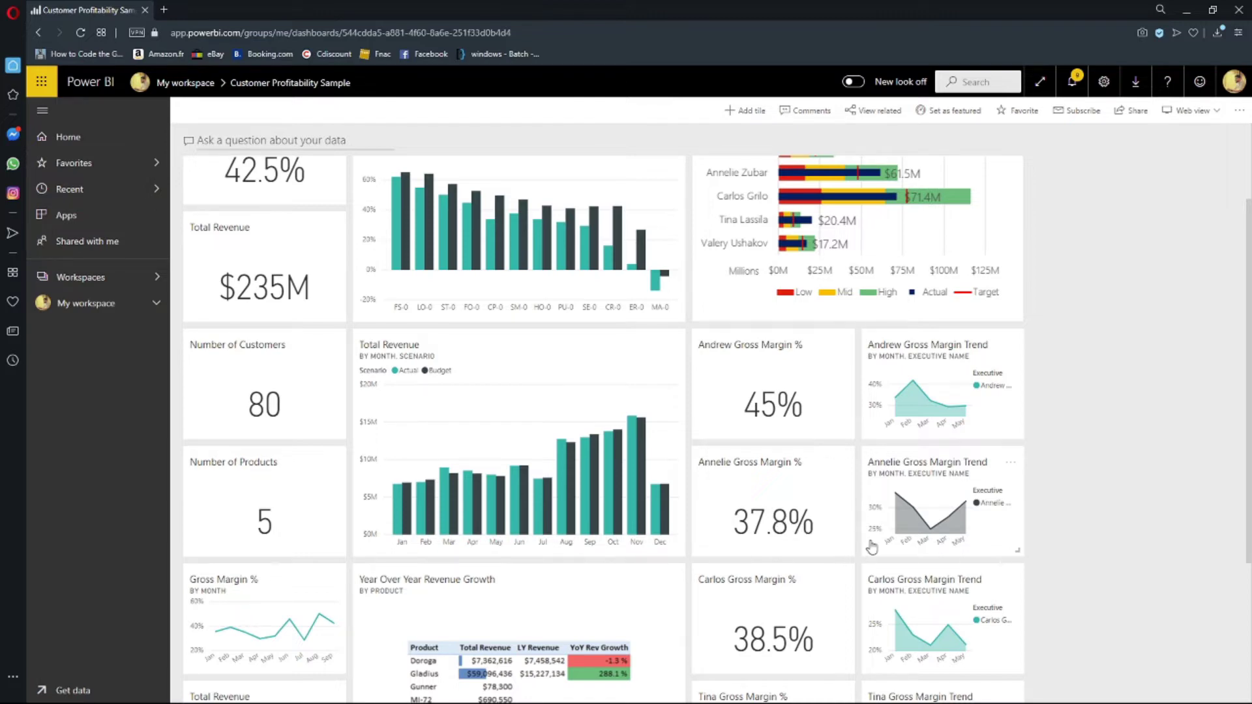
scroll(871, 546, "down", 2)
scroll(872, 547, "down", 2)
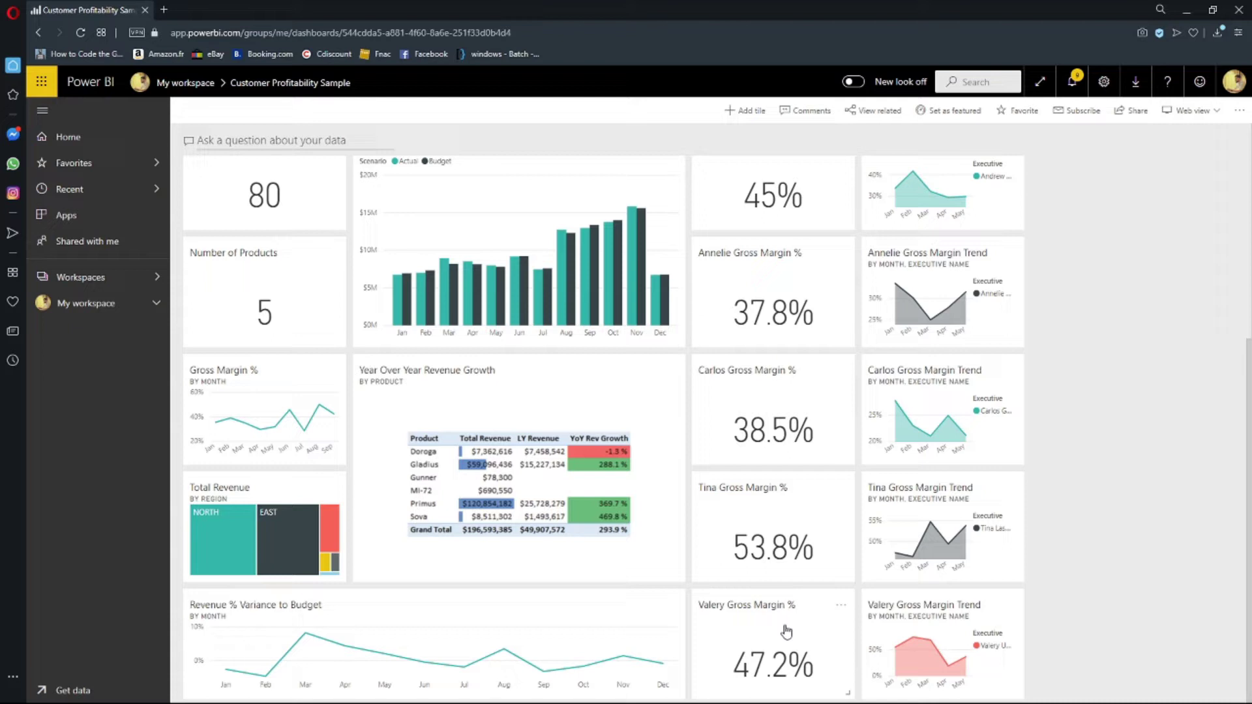
mouse_move(900, 645)
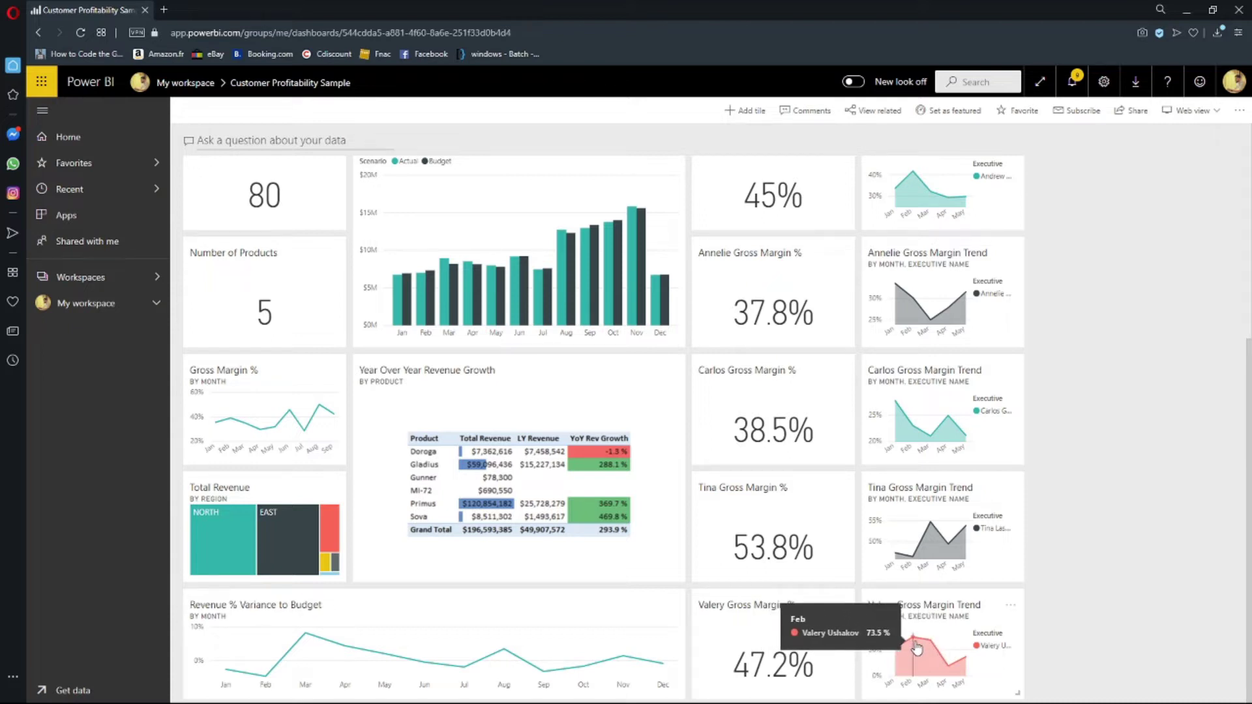
mouse_move(960, 649)
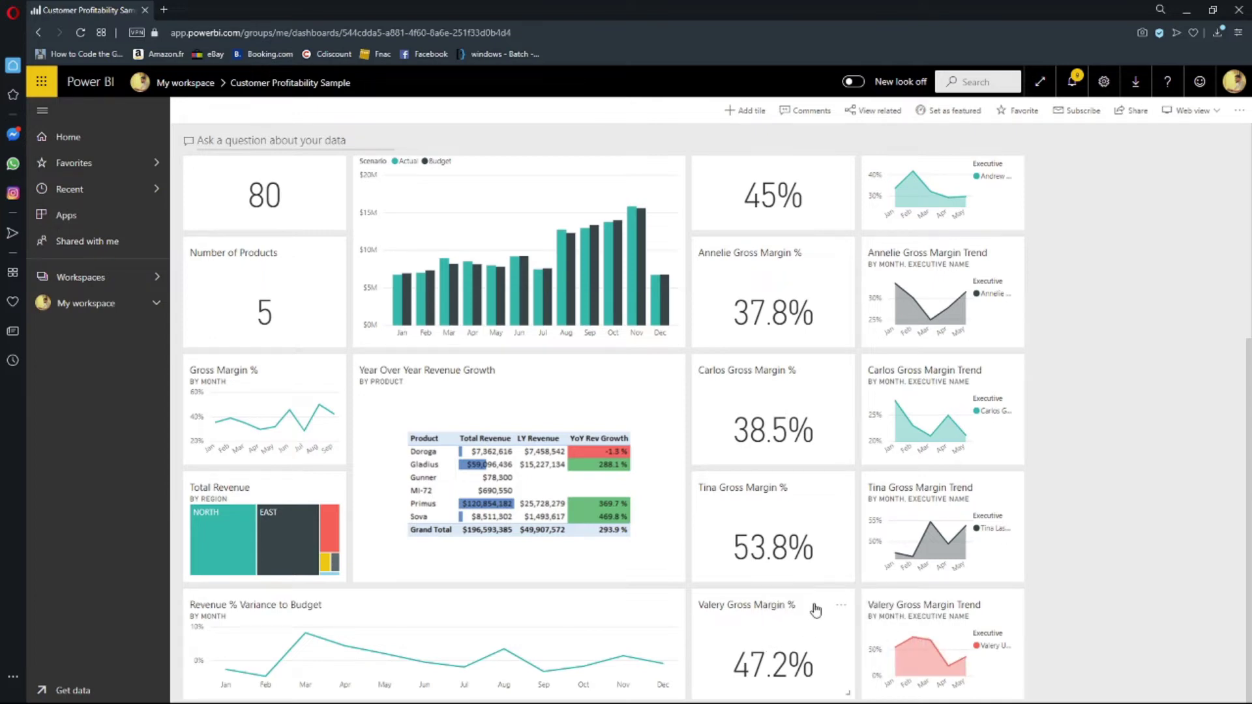
scroll(811, 619, "up", 3)
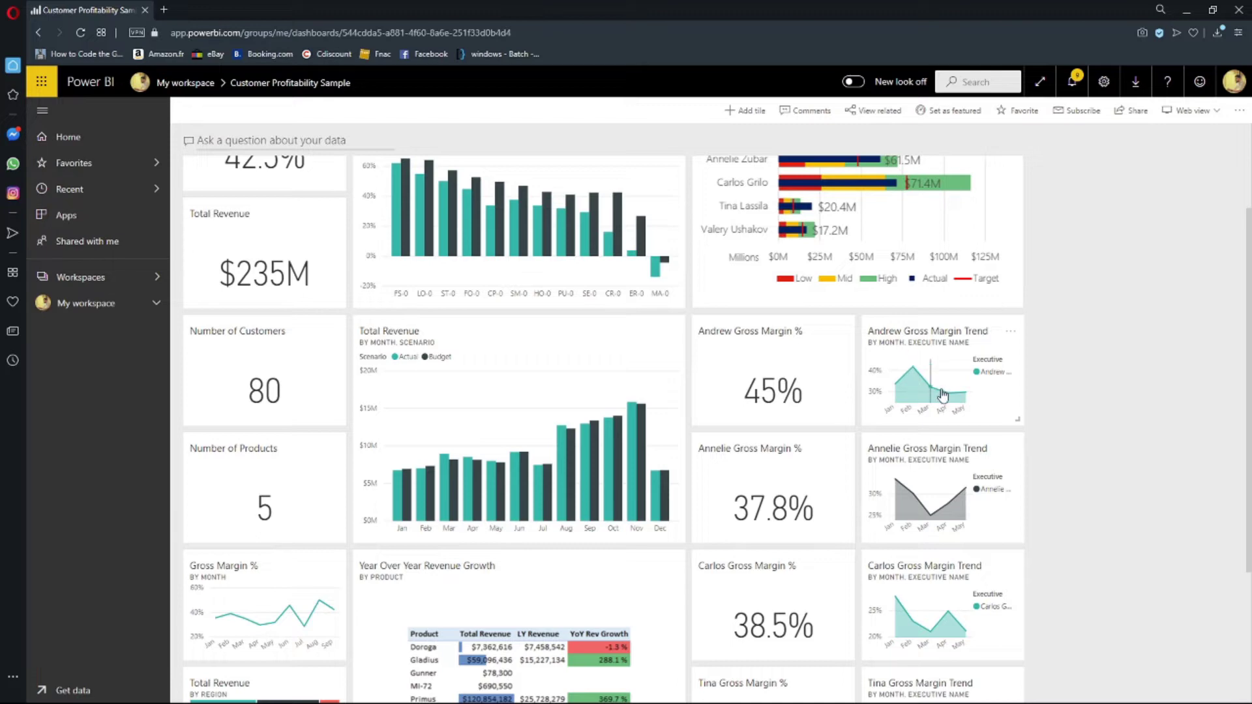
scroll(811, 405, "down", 2)
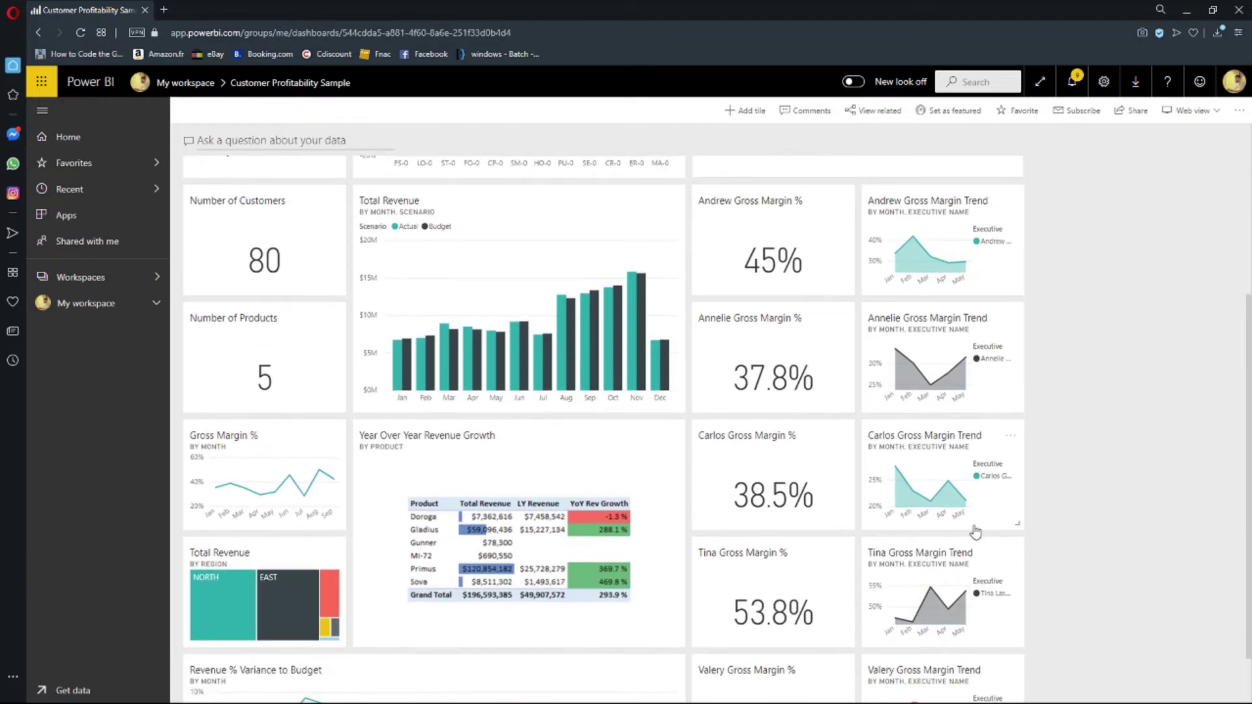
- Review the executive gross margin tiles and open the workbook behind the Target vs Actual tile
scroll(974, 532, "down", 1)
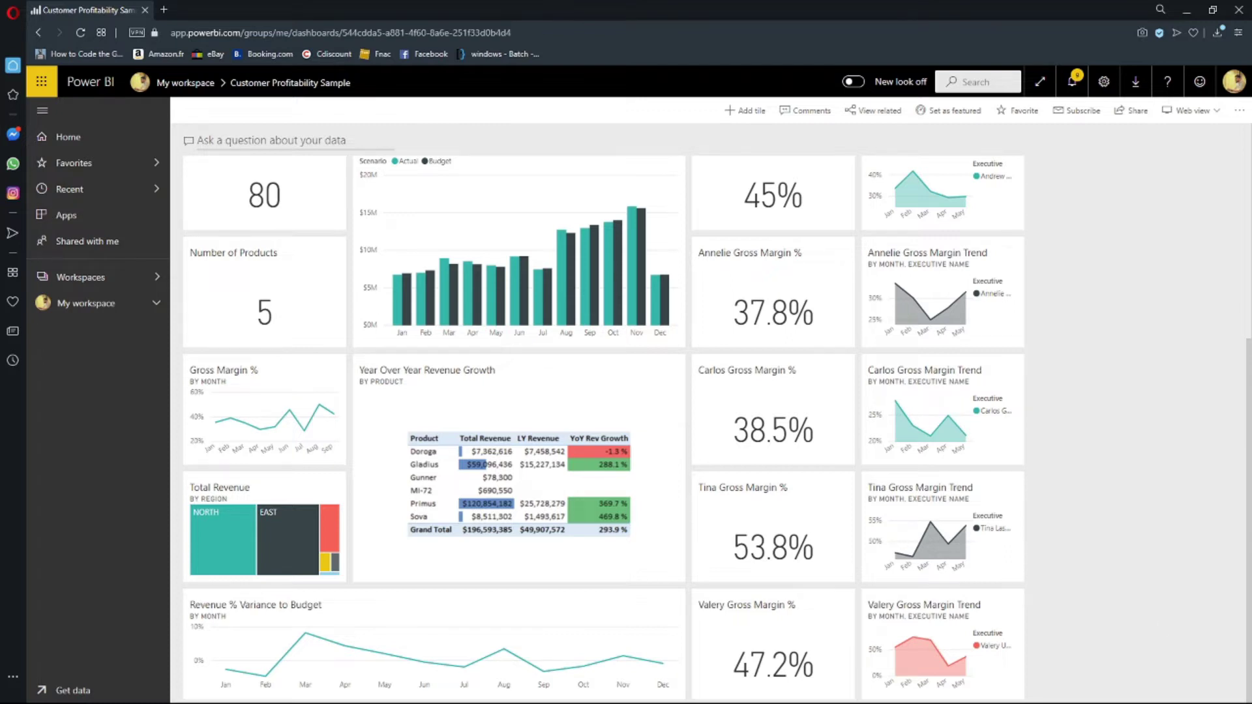
scroll(603, 405, "up", 1)
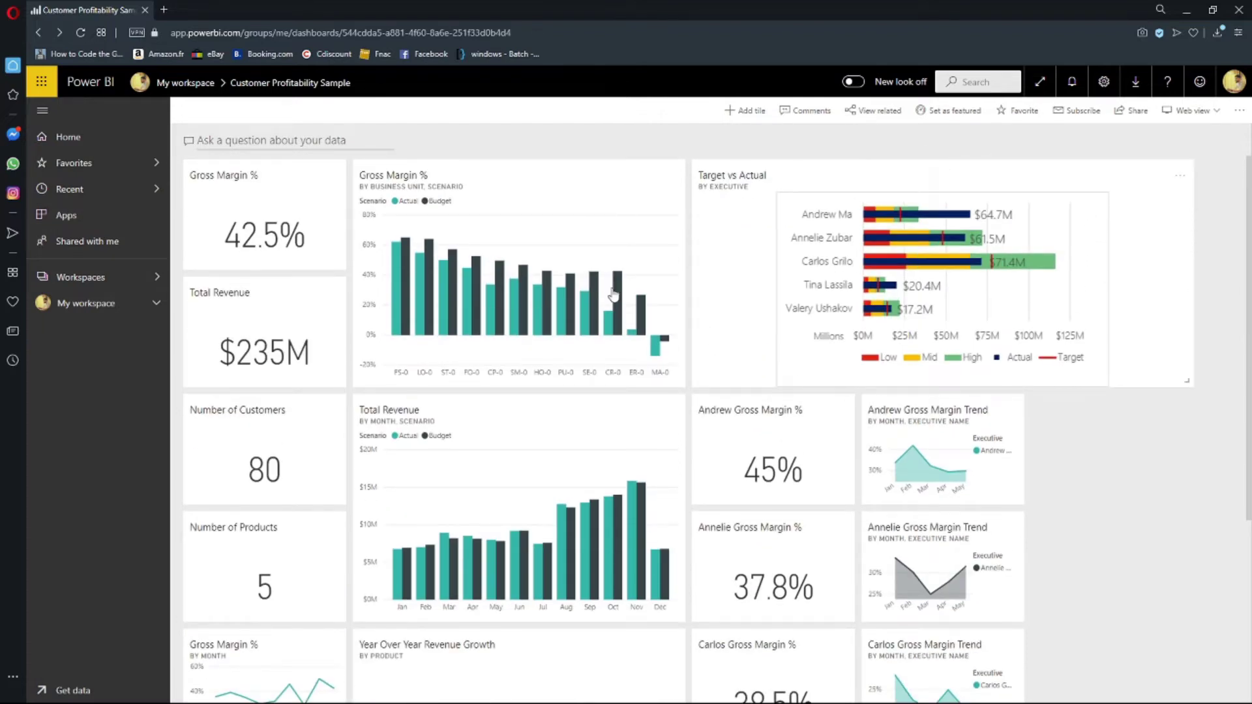
mouse_move(639, 319)
left_click(978, 298)
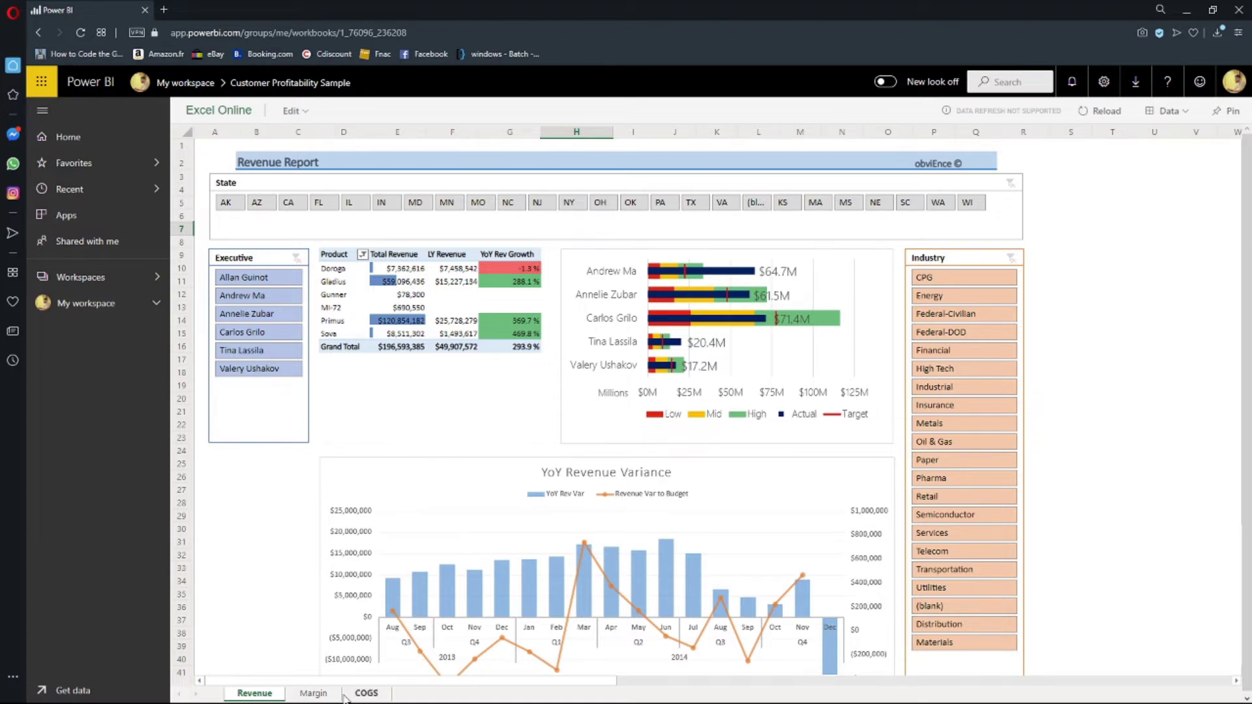
- Look through the workbook's Margin and COGS report sheets and return to the Revenue sheet
left_click(313, 693)
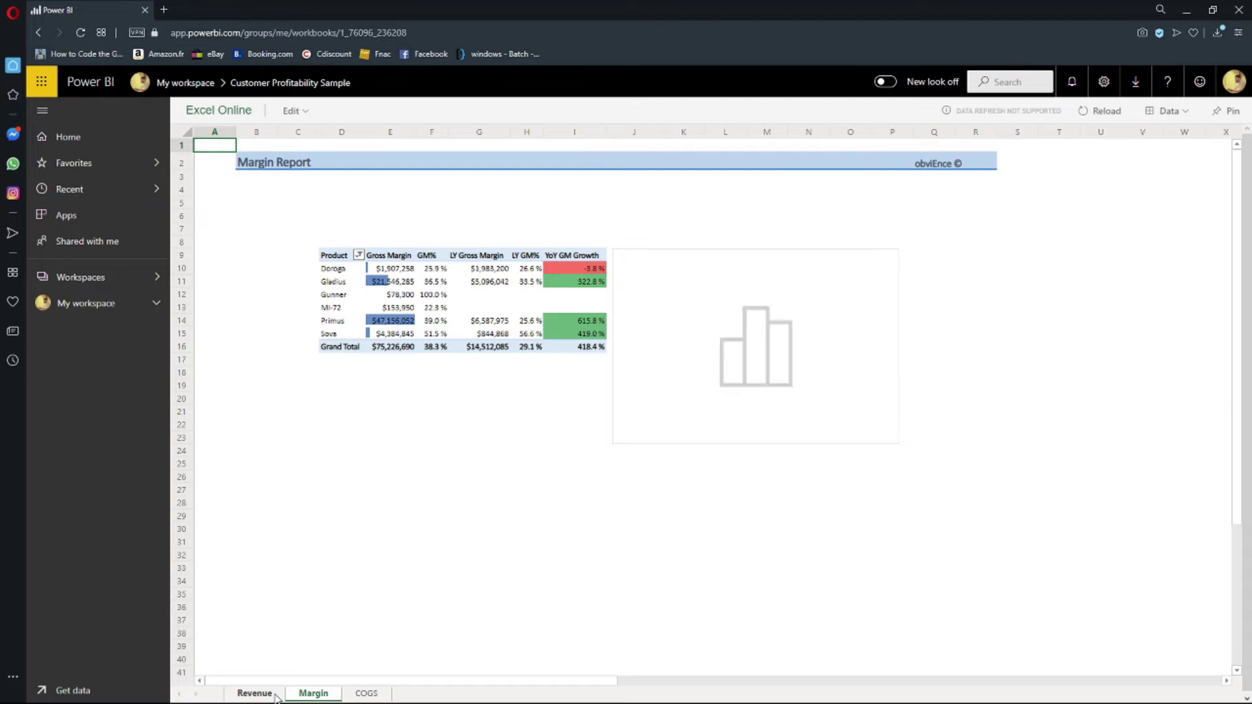
left_click(273, 695)
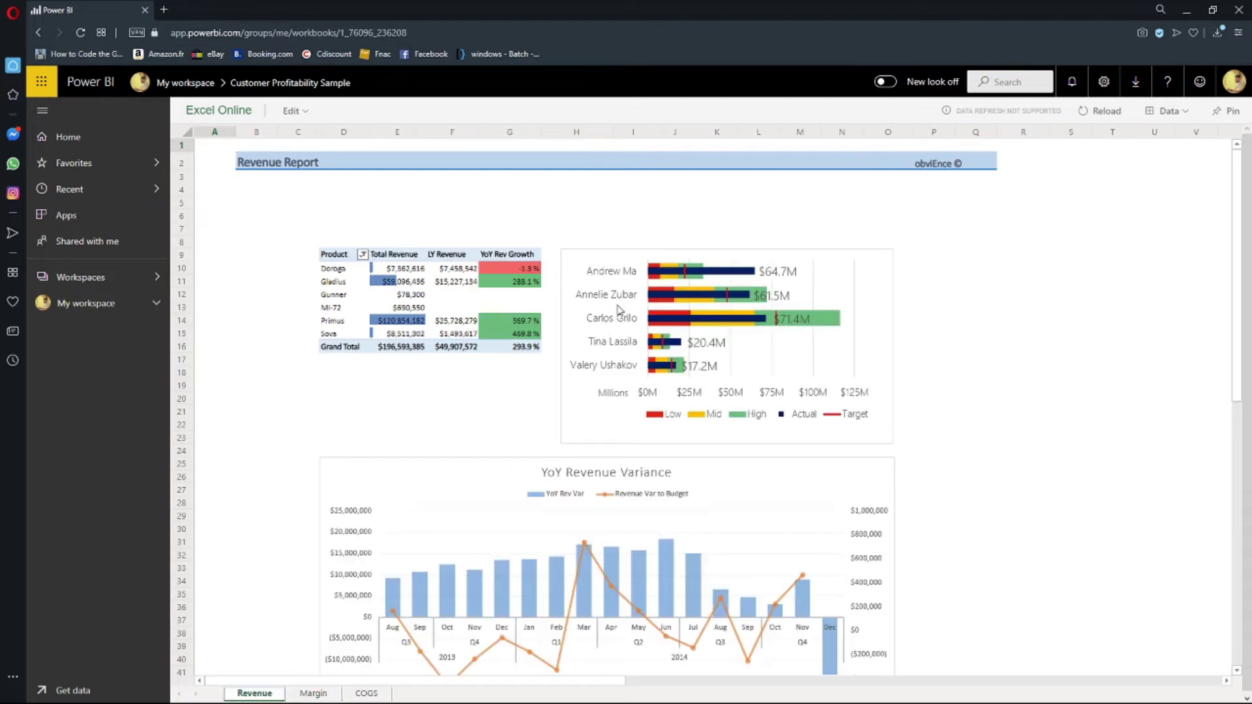
left_click(313, 693)
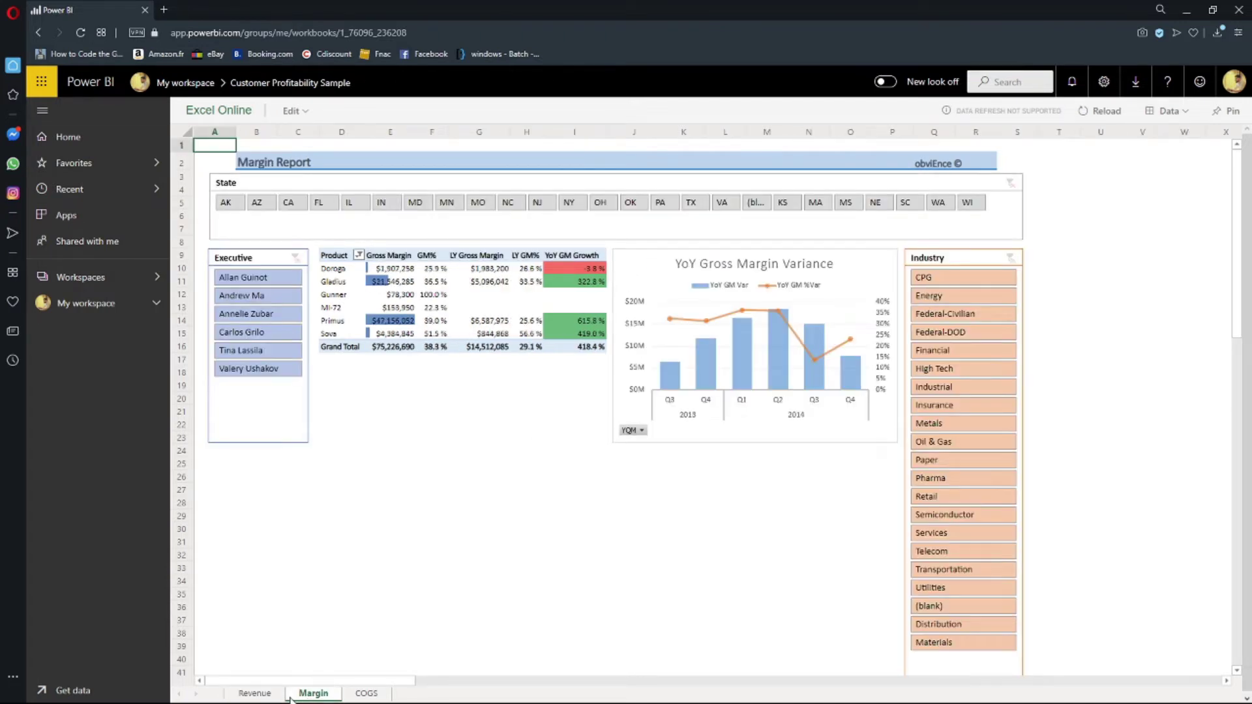
left_click(347, 695)
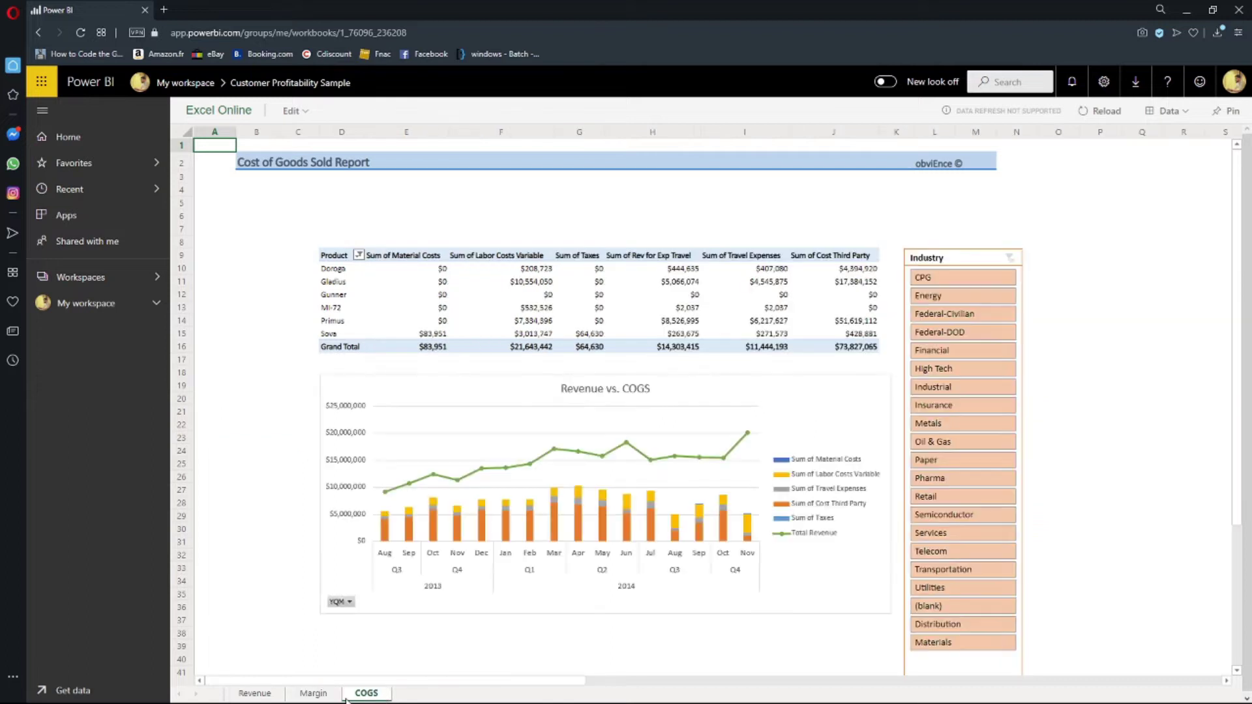
left_click(255, 693)
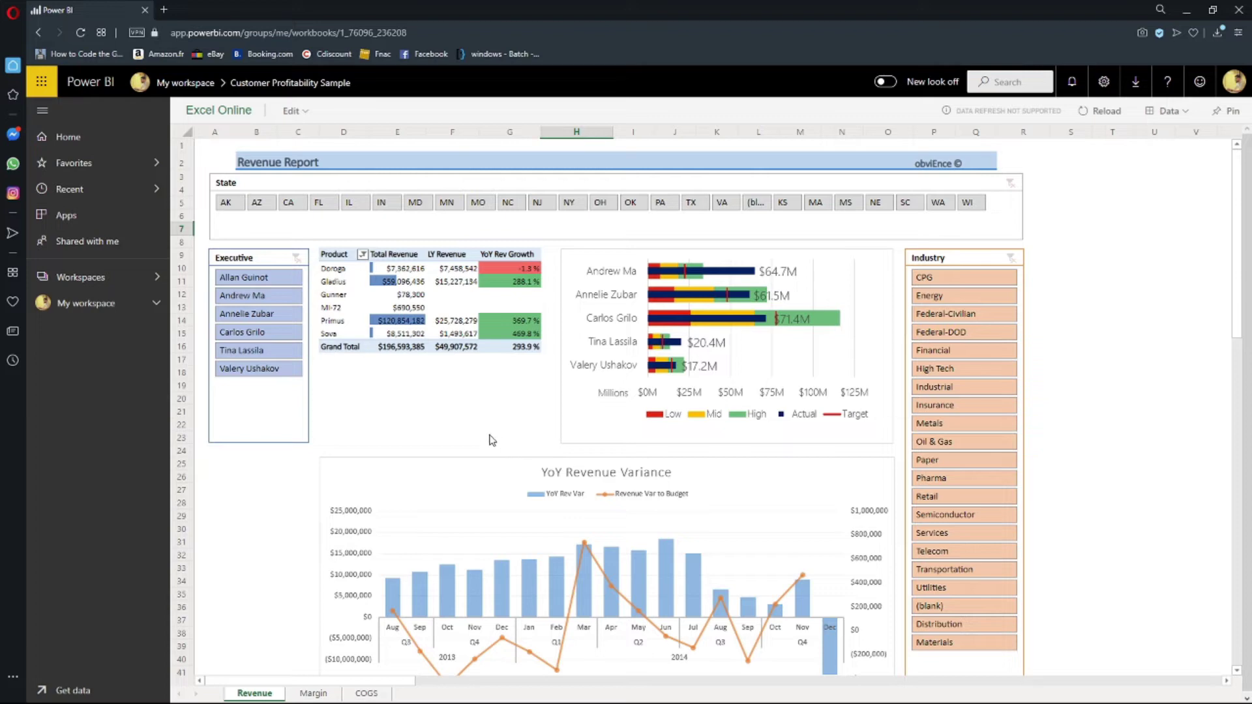
- Filter the Revenue report to the fourth executive listed and examine the YoY Revenue Variance chart
left_click(275, 333)
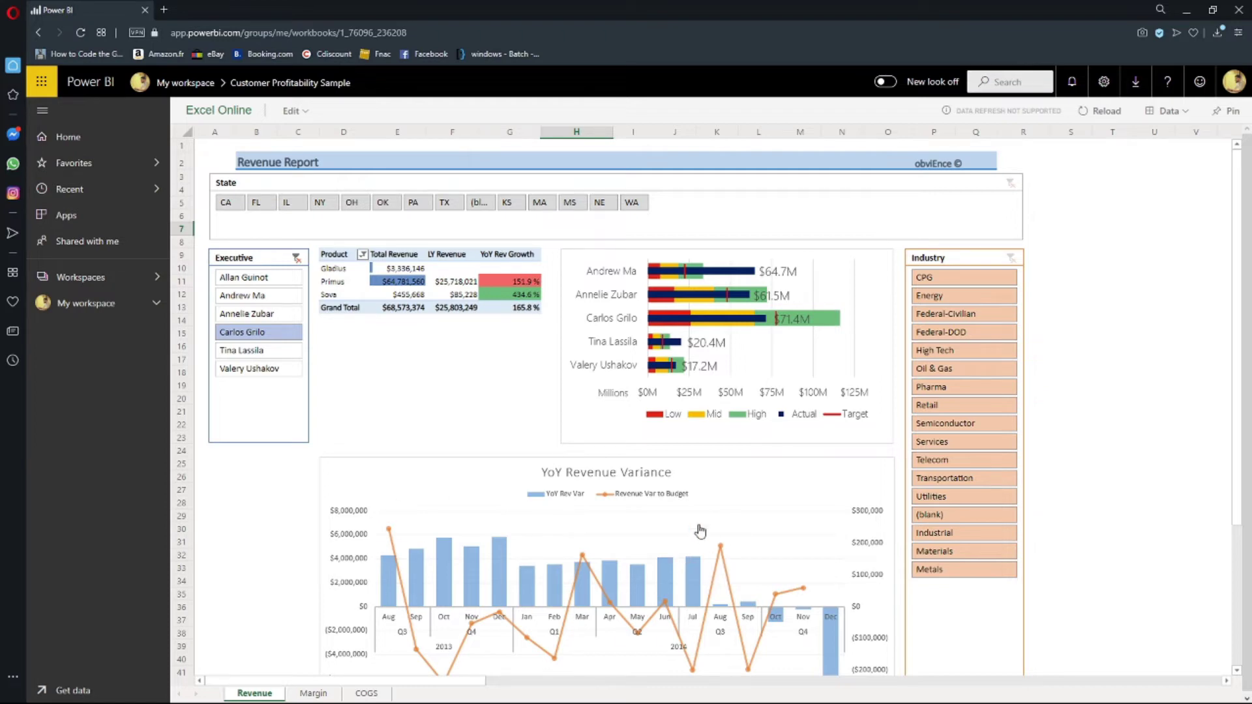
scroll(577, 541, "down", 3)
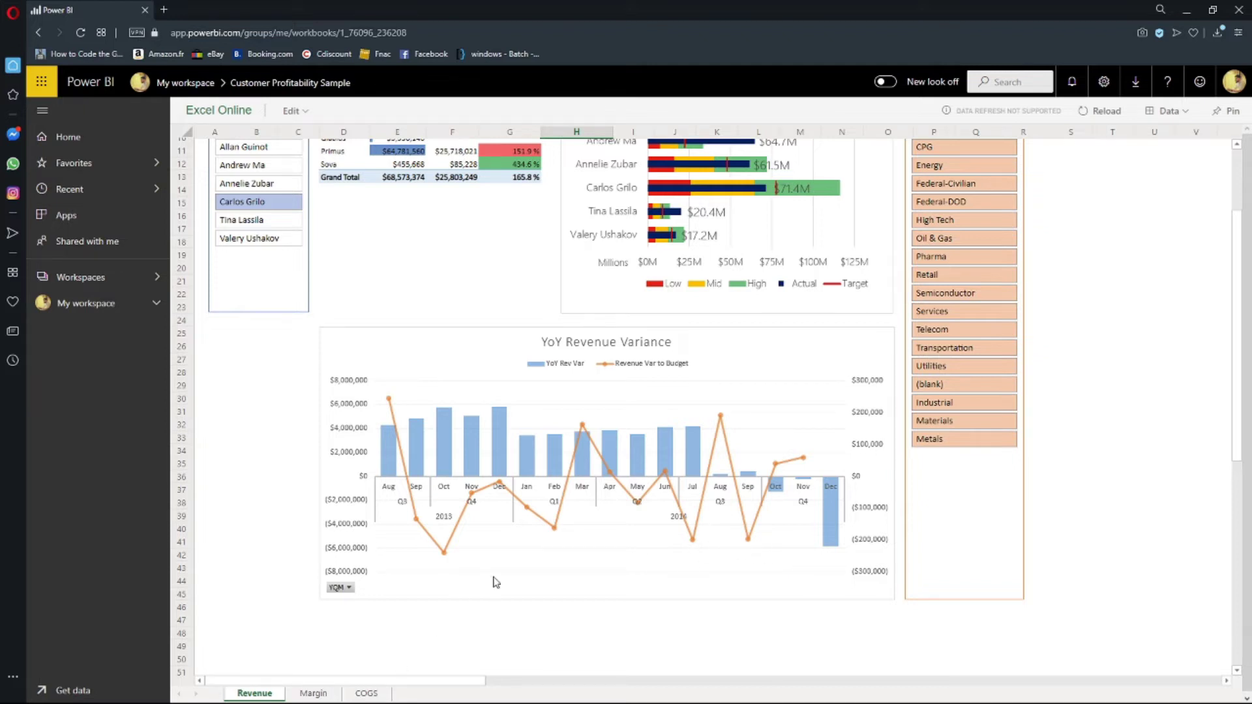
scroll(496, 582, "up", 2)
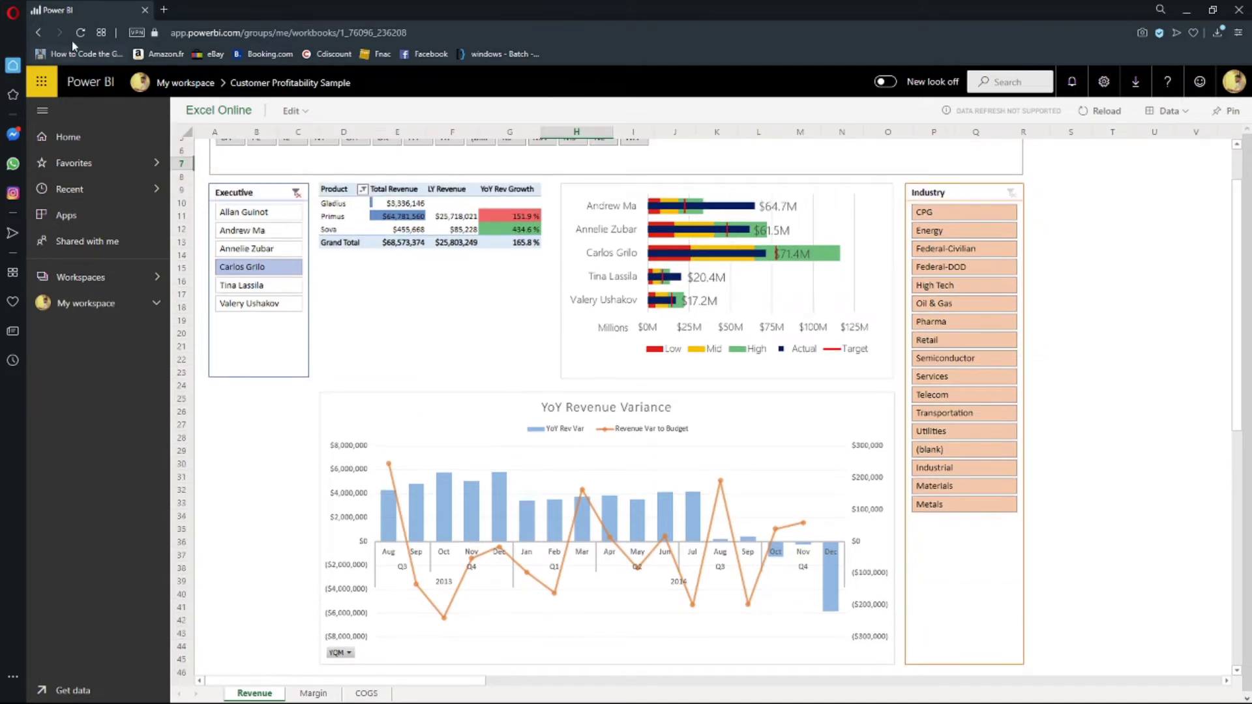
- Return to the dashboard and view the Gross Margin % by business unit and scenario chart in Q&A, closing it again
left_click(46, 33)
left_click(41, 33)
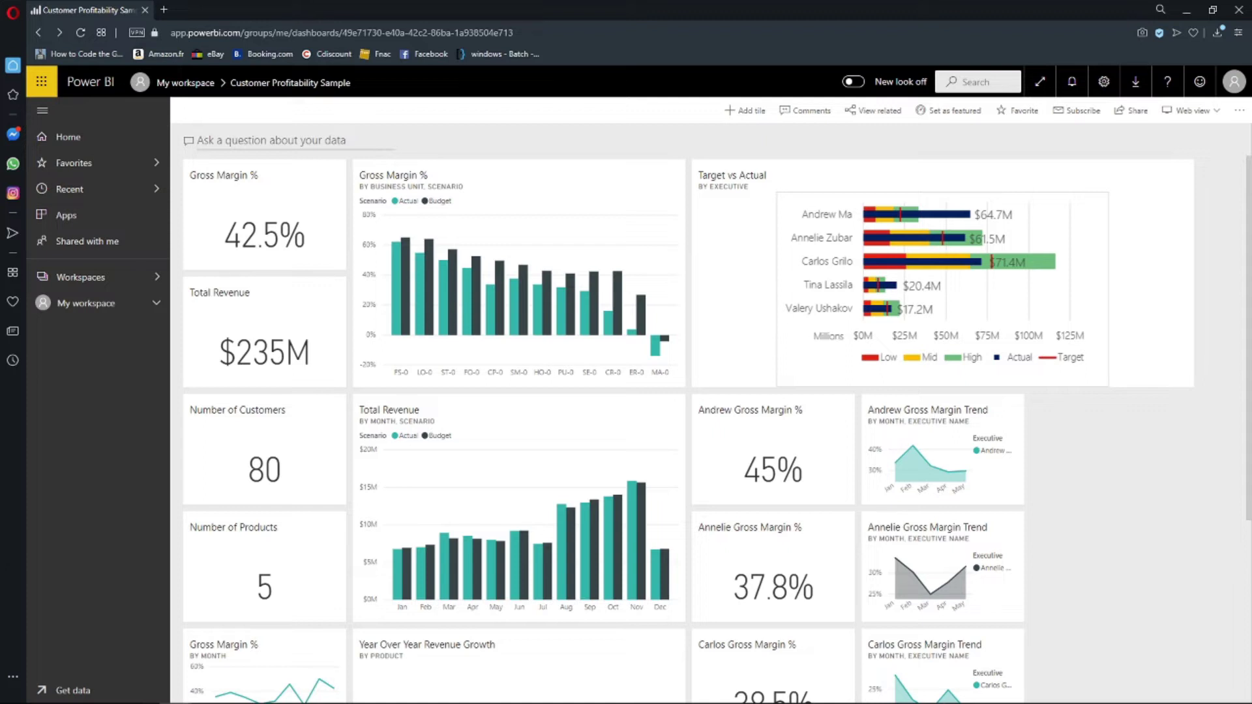
left_click(468, 242)
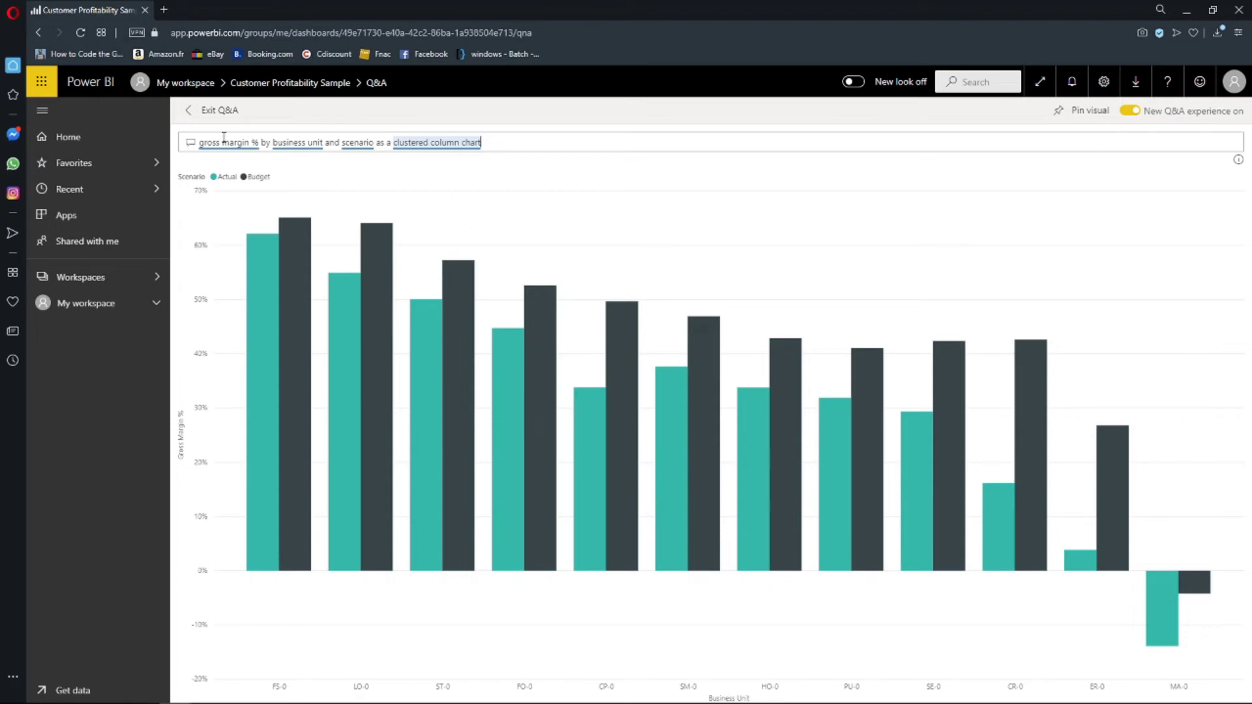
left_click(197, 112)
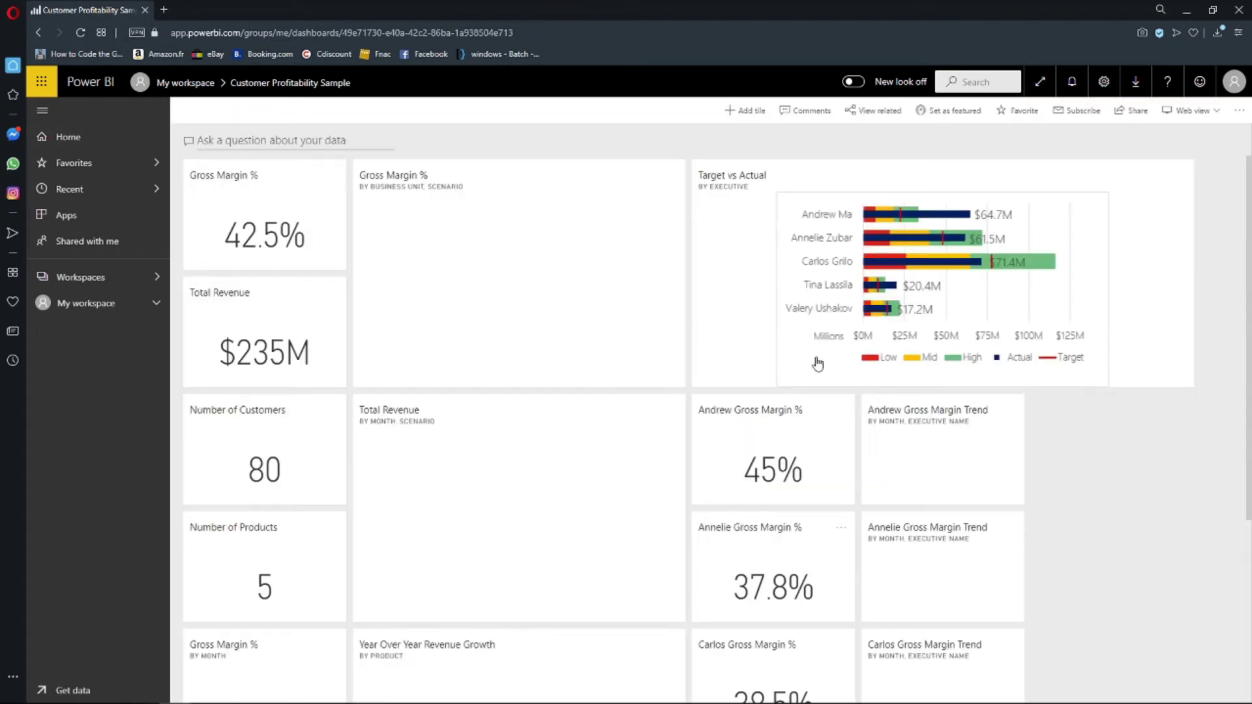
- Open the report behind the first executive's Gross Margin Trend tile and clear the executive filter on its Team Scorecard page
mouse_move(931, 467)
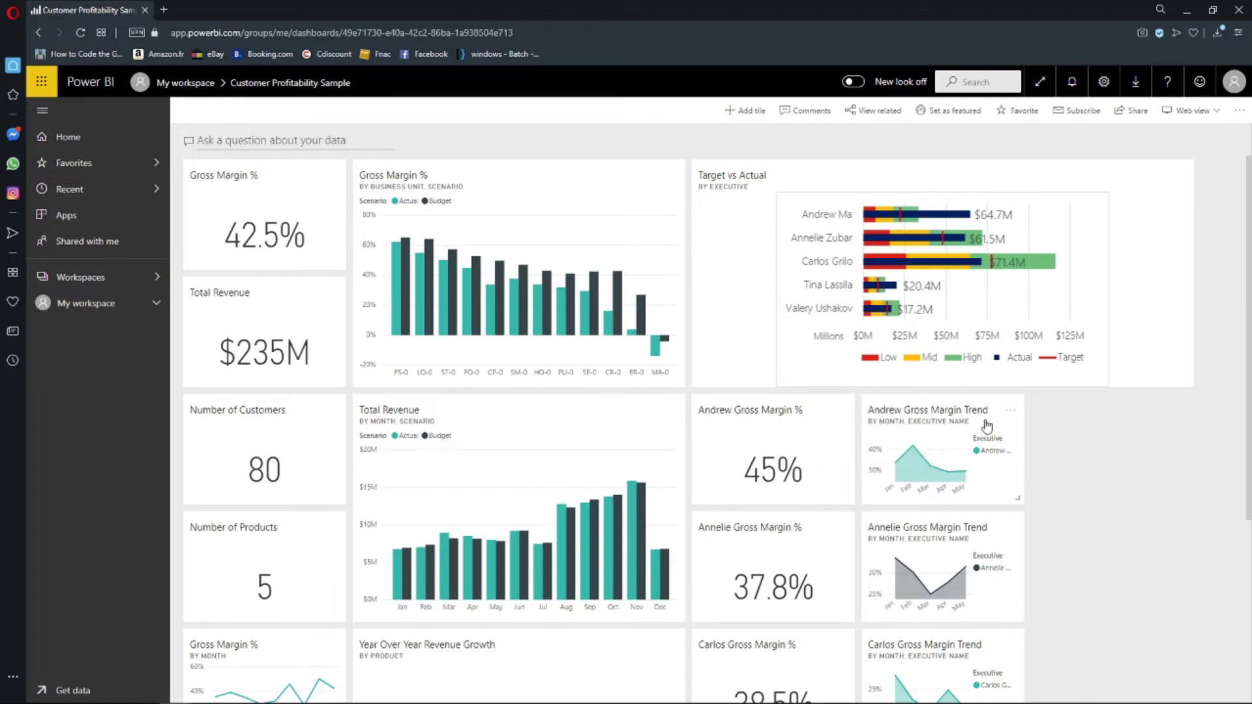
left_click(924, 460)
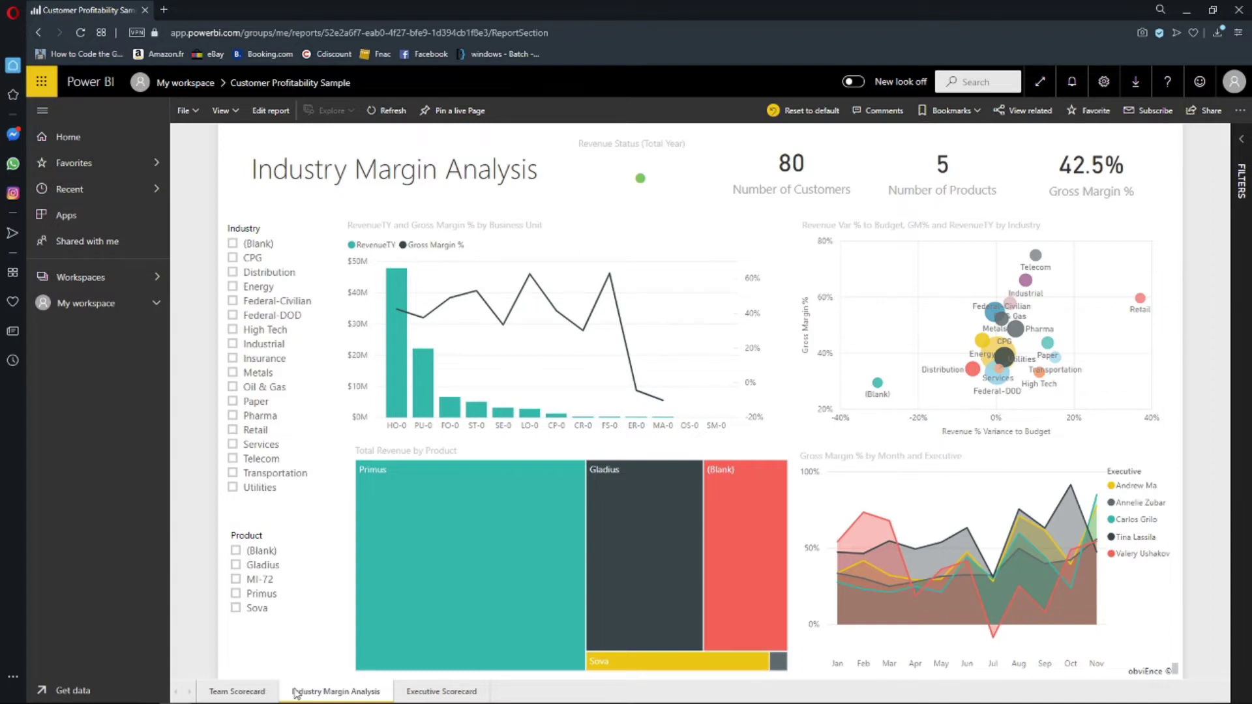
left_click(248, 694)
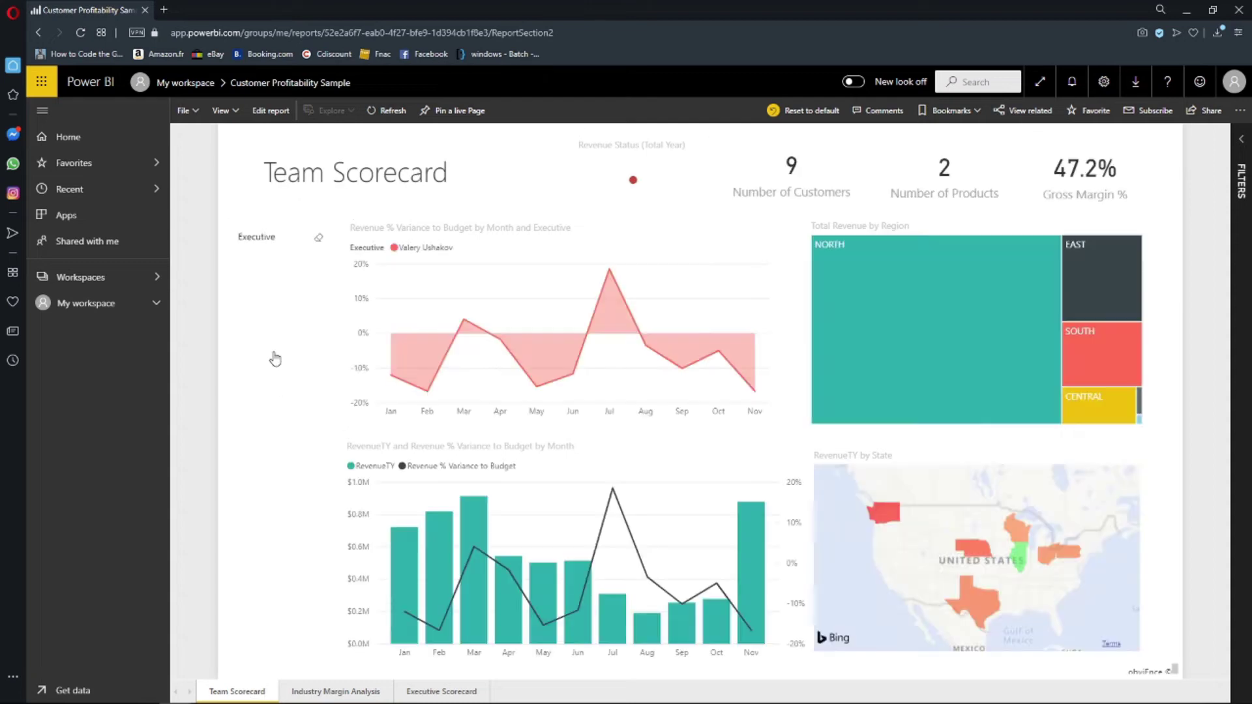
left_click(244, 309)
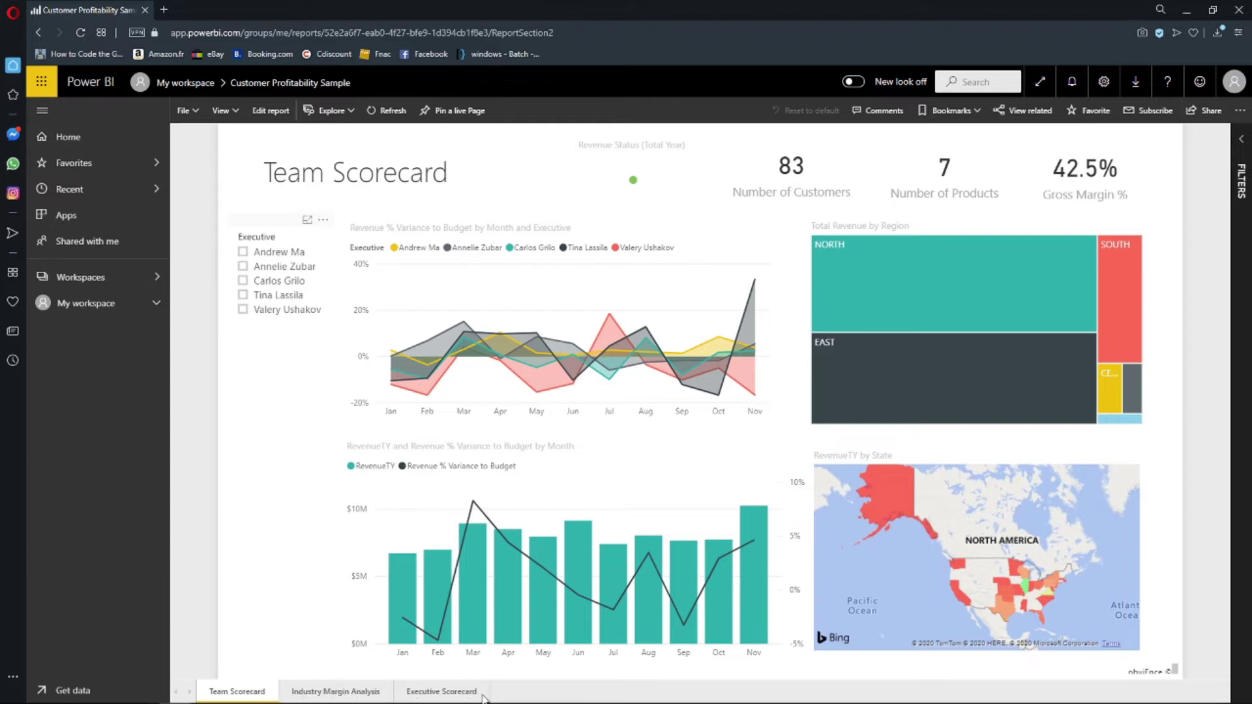
- View the Executive Scorecard page and return to the Team Scorecard page
mouse_move(737, 703)
left_click(454, 694)
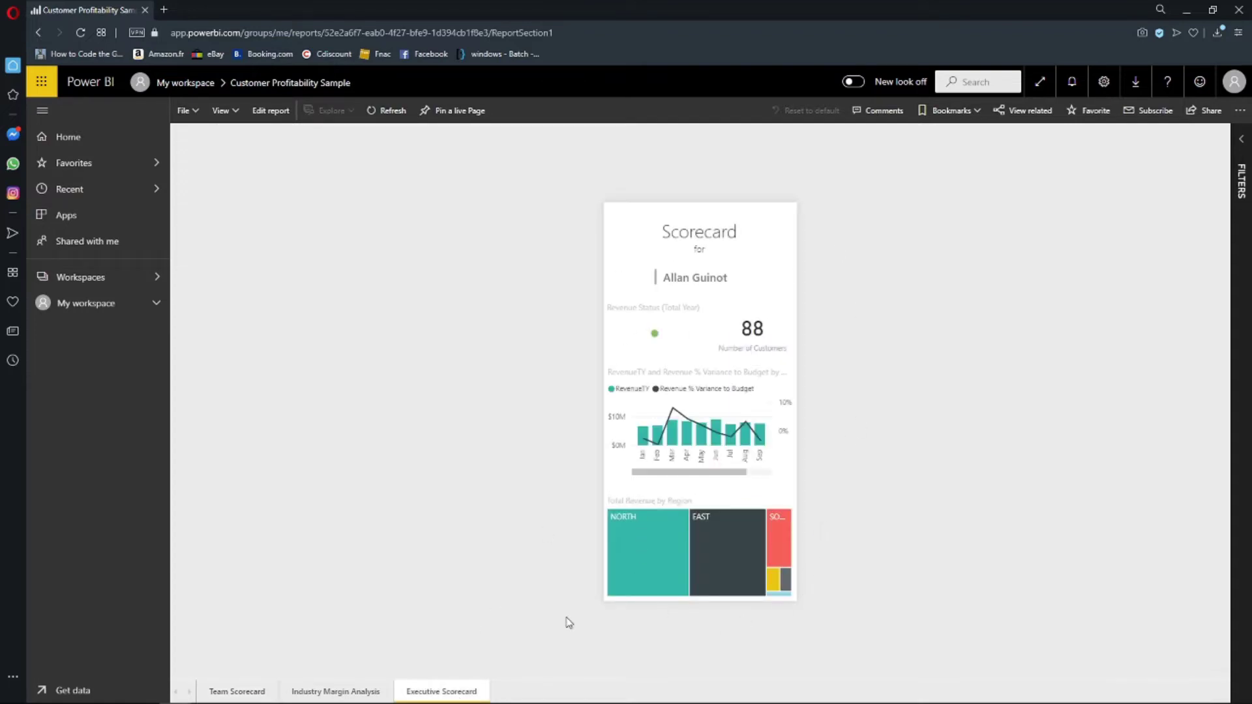
left_click(270, 694)
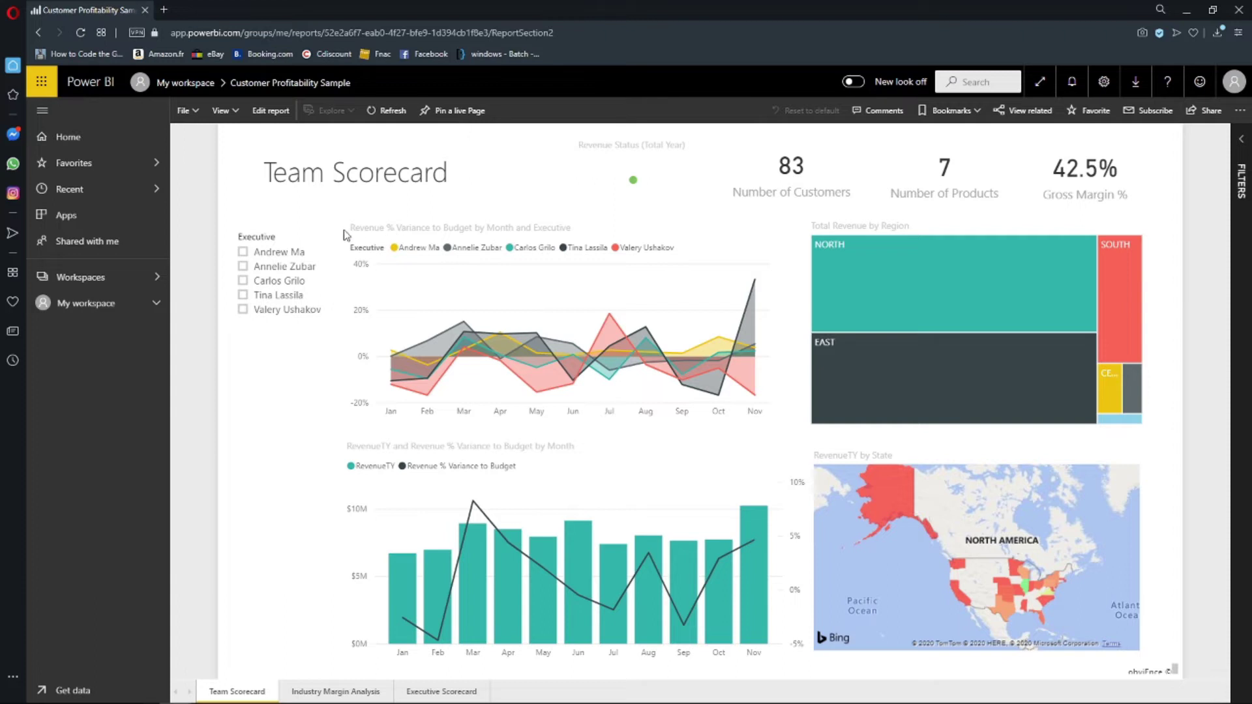
- Filter the Team Scorecard to the first executive and examine the revenue variance to budget for February and June
left_click(285, 253)
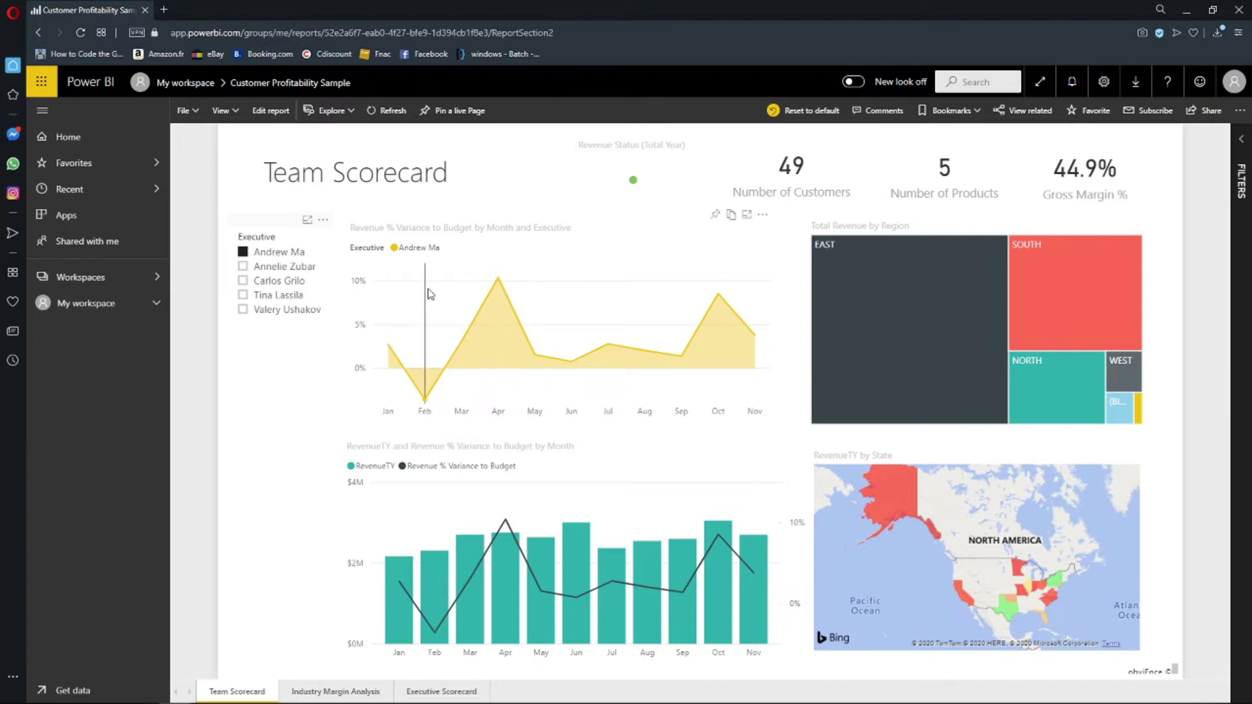
mouse_move(430, 294)
mouse_move(576, 346)
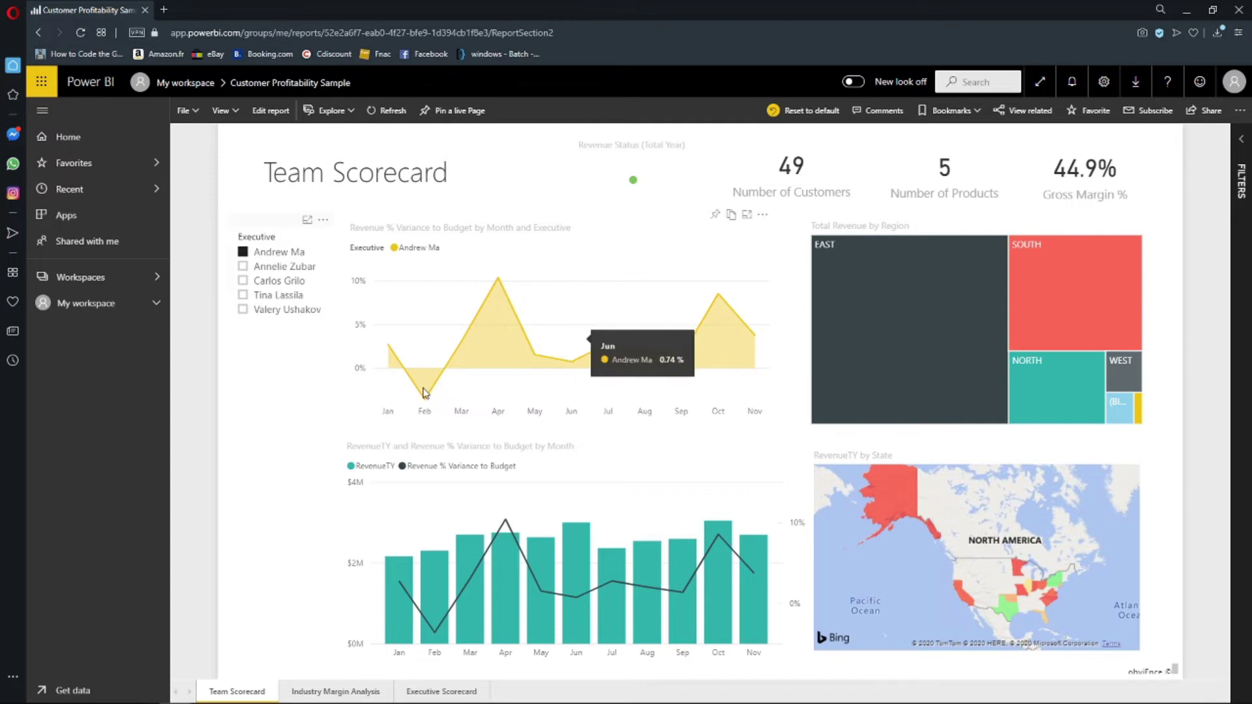
mouse_move(425, 391)
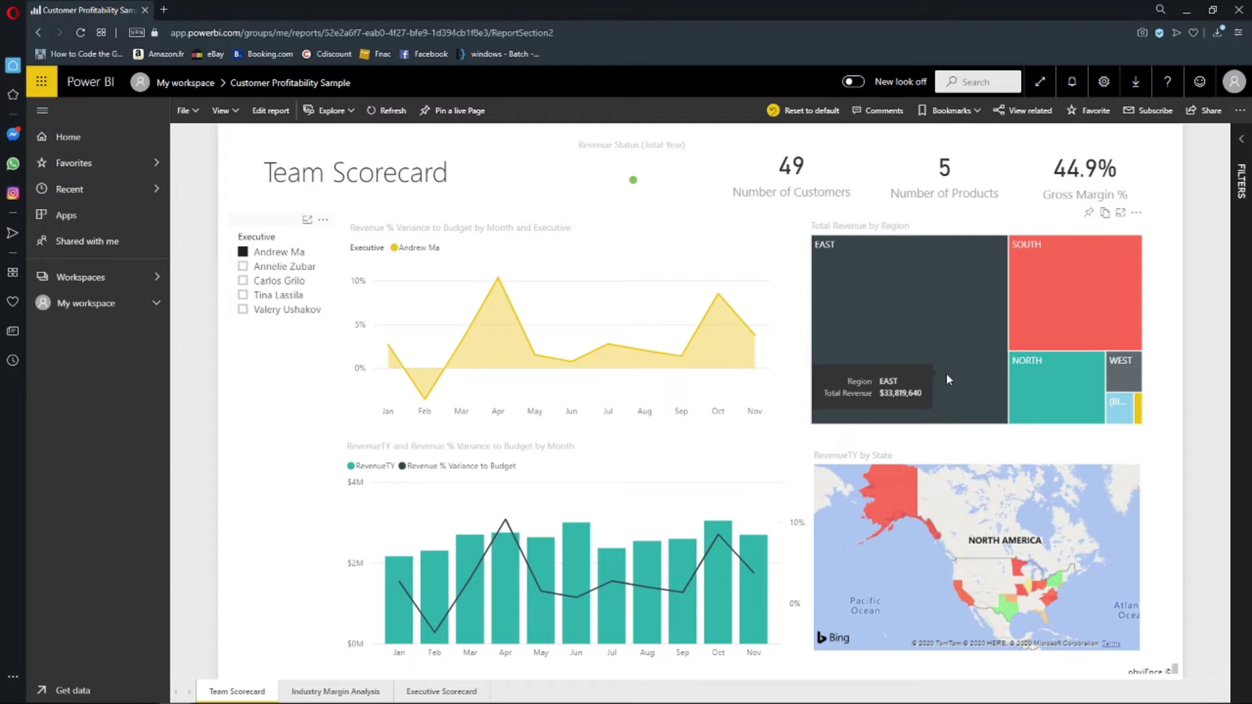
- Cross-filter the scorecard by the EAST region, examine its states on the revenue map, and clear the region selection
left_click(941, 324)
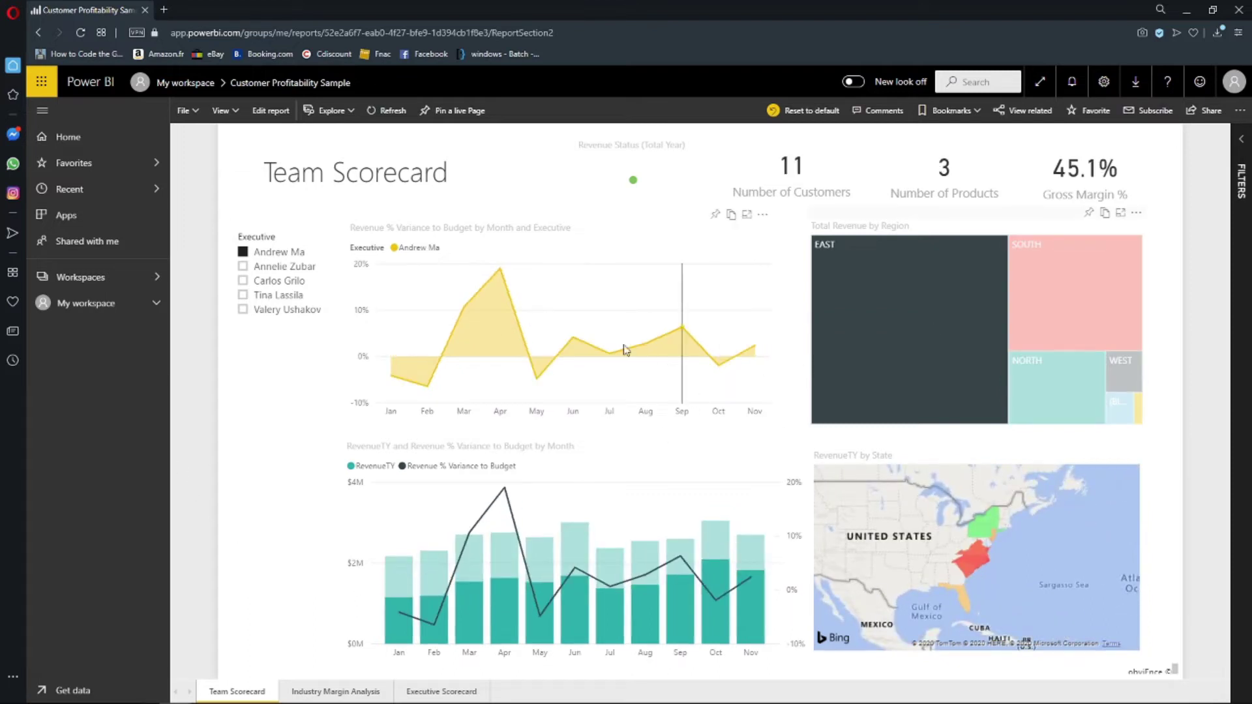
mouse_move(976, 569)
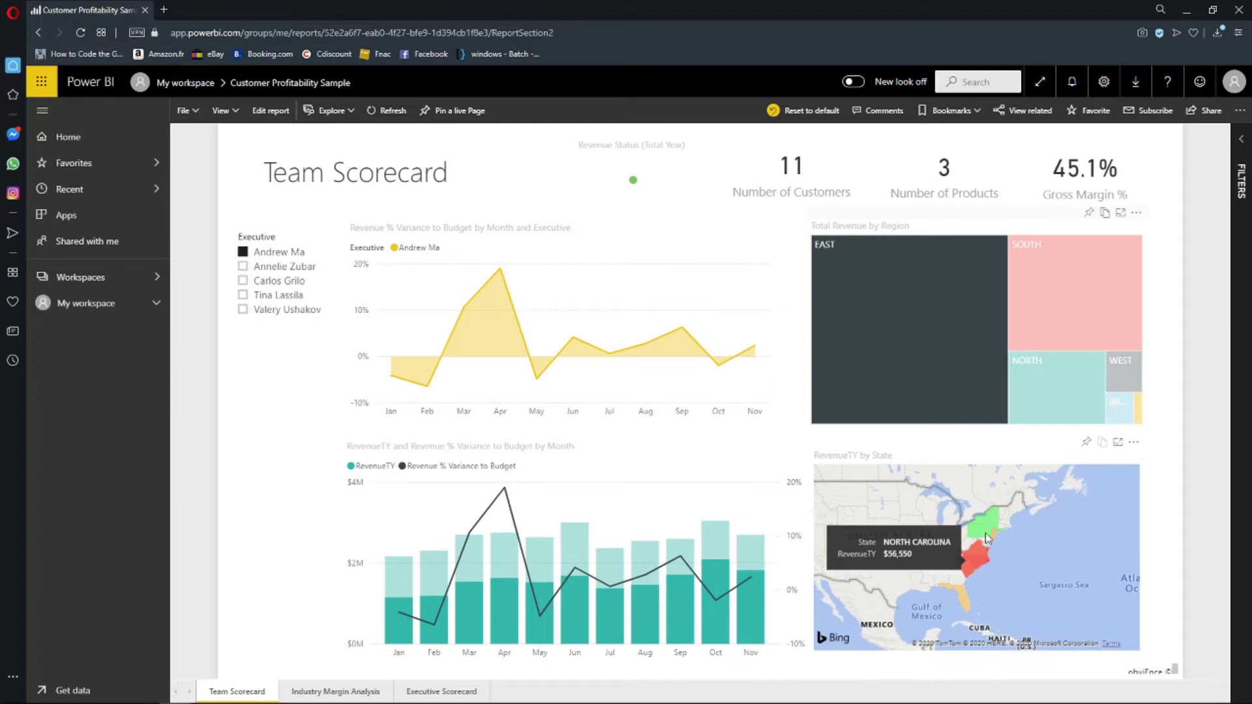
mouse_move(986, 530)
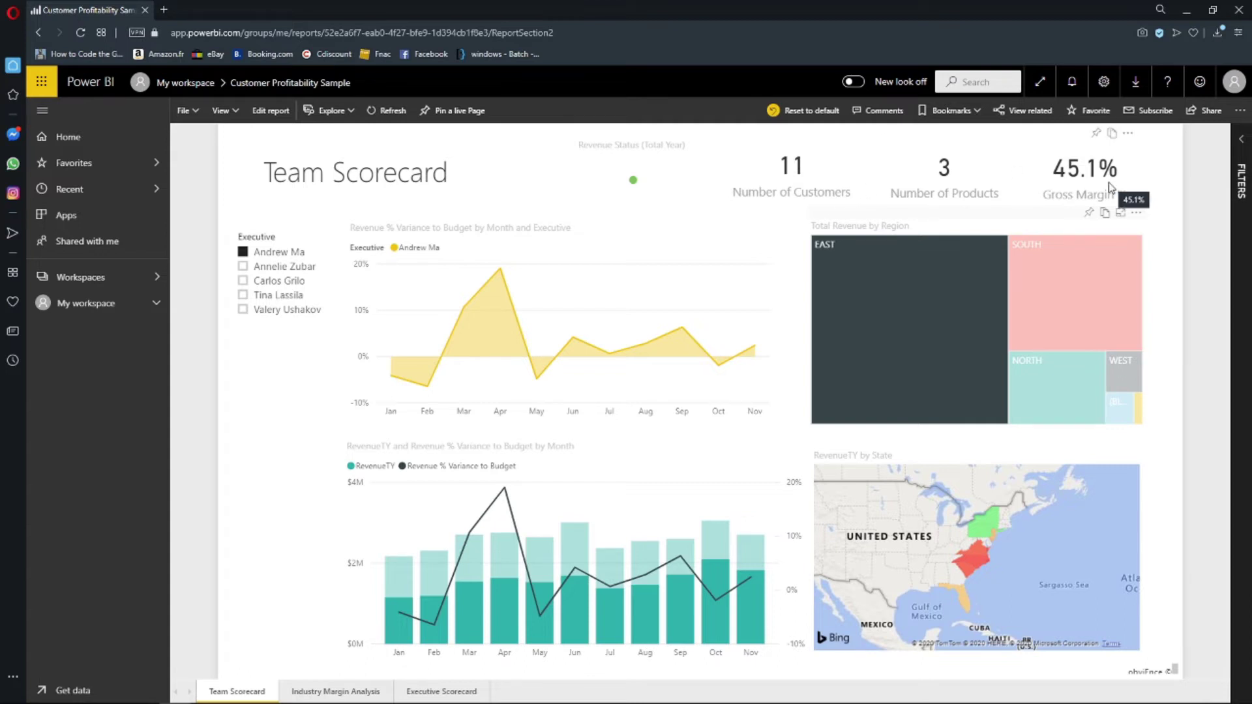
left_click(984, 299)
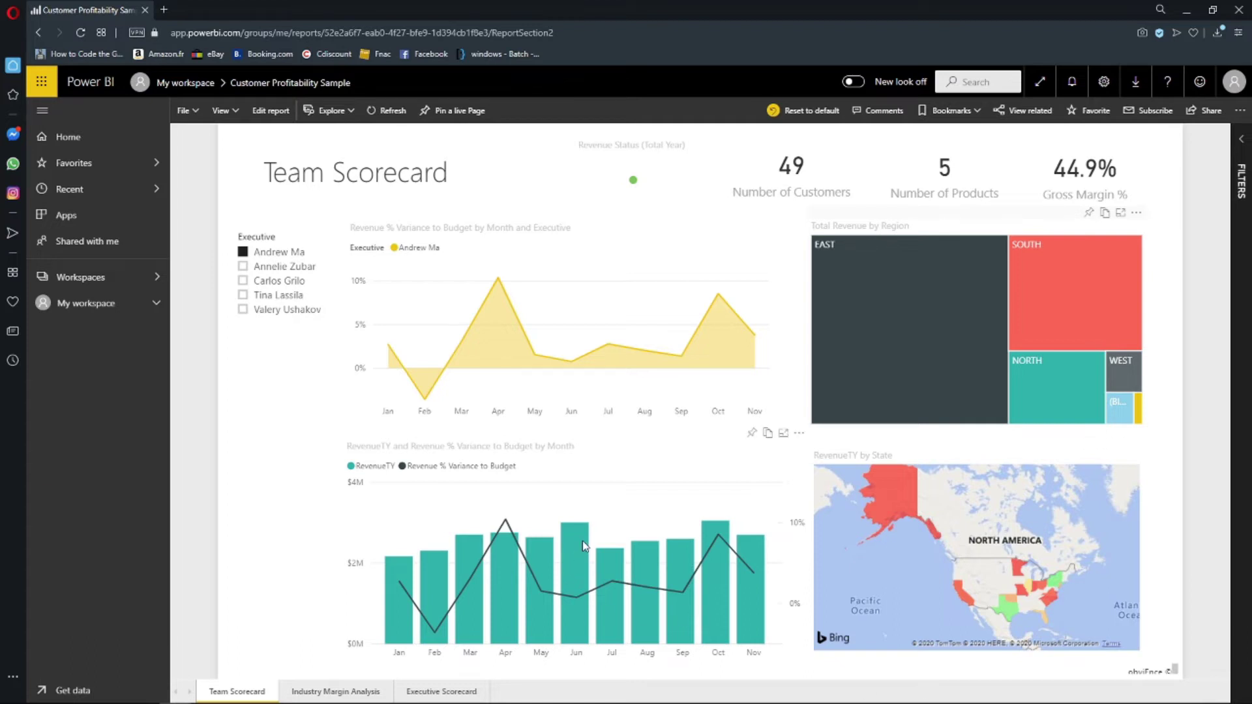
- Highlight the small yellow region in the treemap, examine Indiana on the map, and clear the first executive's filter
mouse_move(576, 549)
left_click(1141, 415)
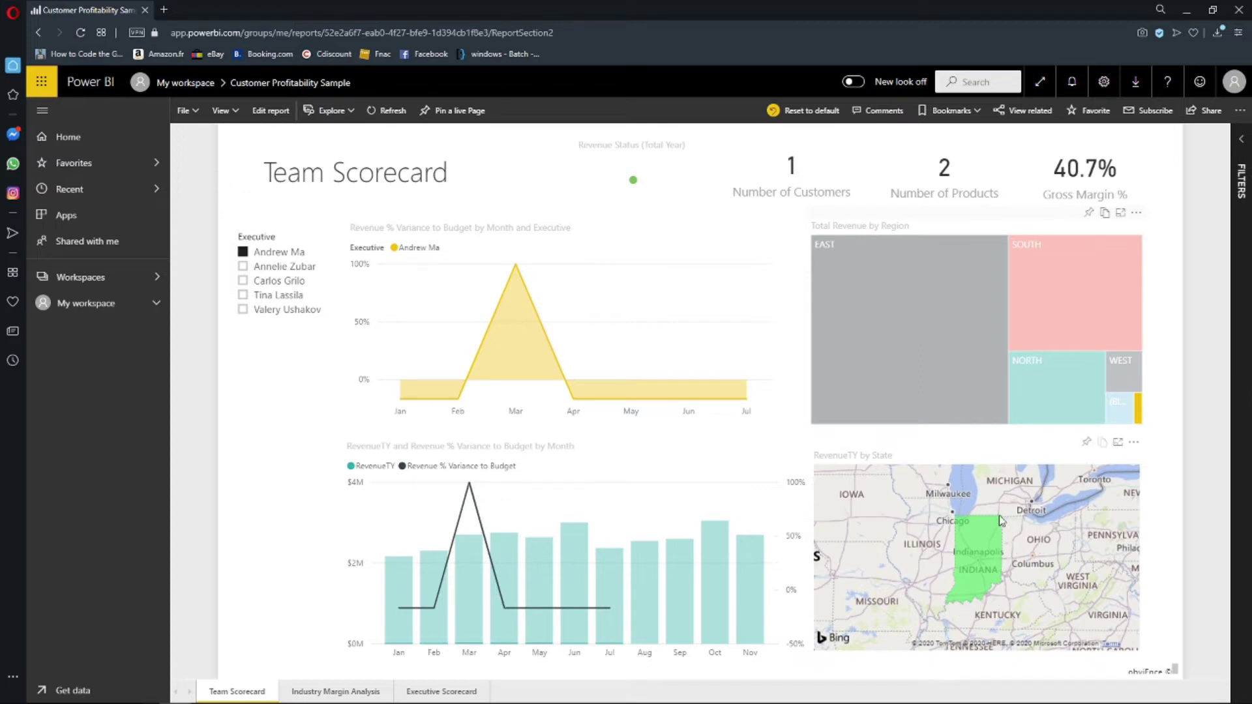
mouse_move(967, 595)
left_click(243, 252)
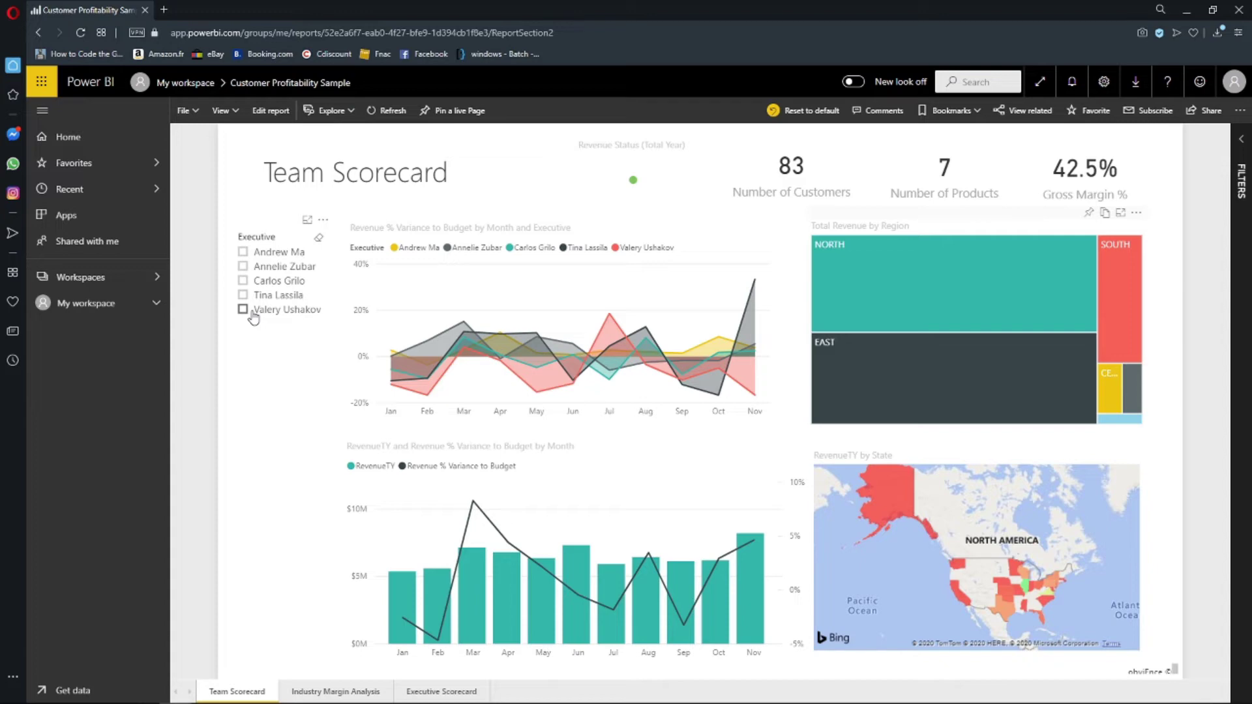
- Filter the Team Scorecard to the fifth executive and highlight the NORTH region to examine its customers, products and gross margin
left_click(253, 313)
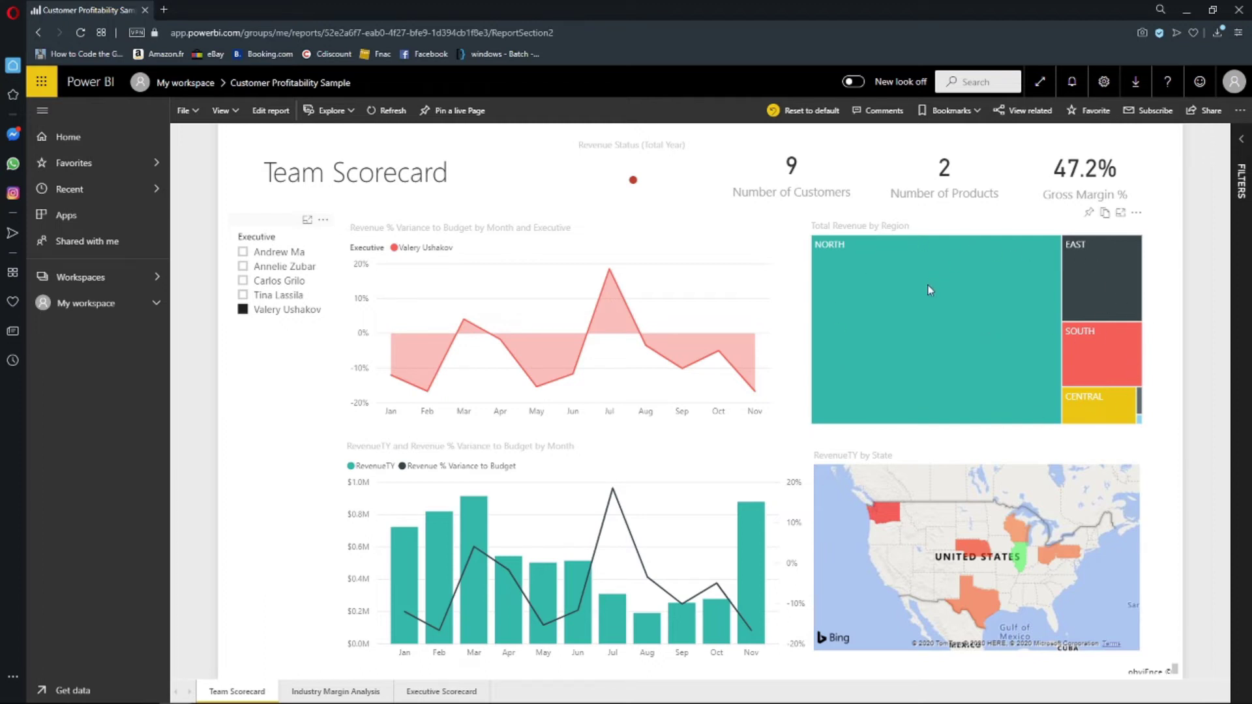
mouse_move(929, 285)
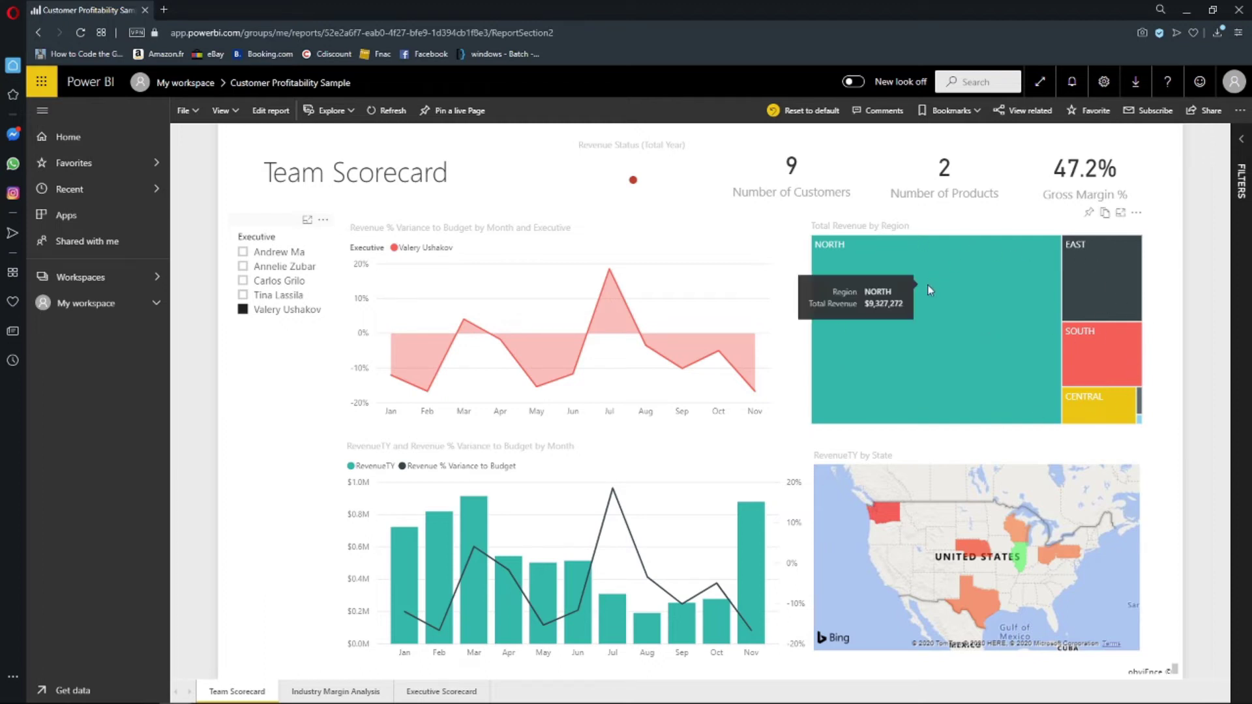
left_click(953, 332)
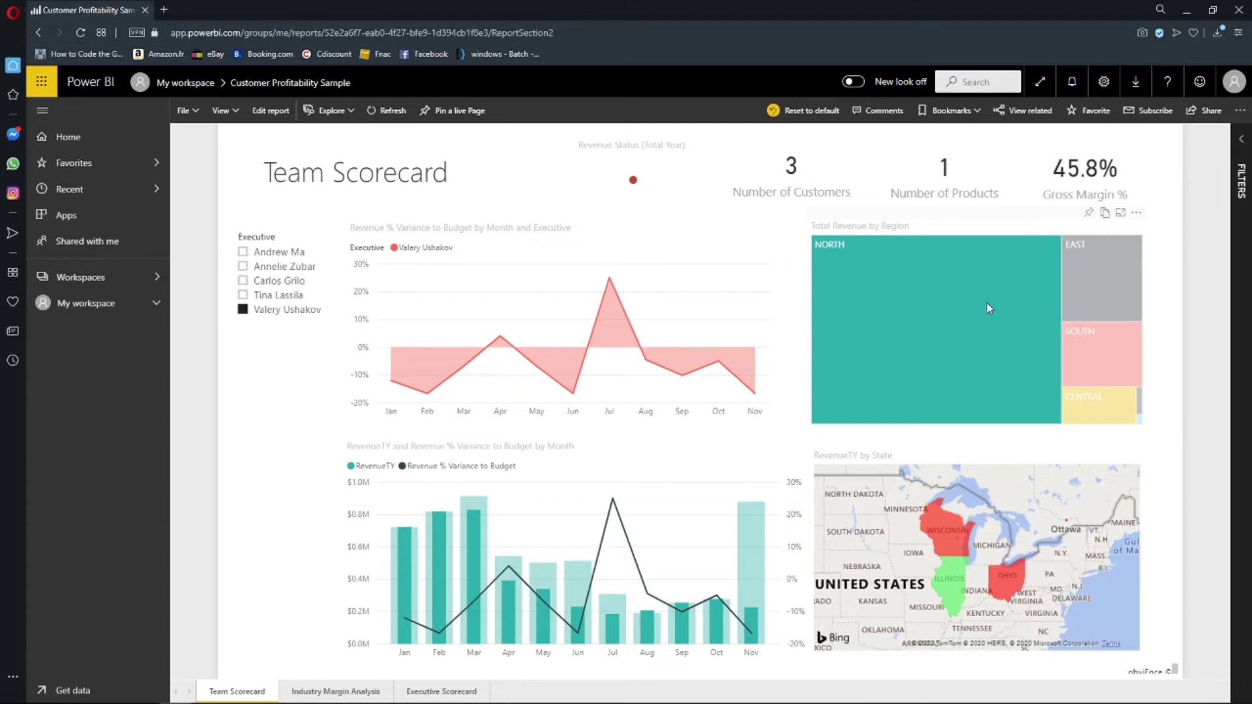
mouse_move(945, 322)
mouse_move(1080, 181)
- Compare the fifth executive's results by highlighting the EAST, SOUTH and CENTRAL regions in turn
left_click(1123, 290)
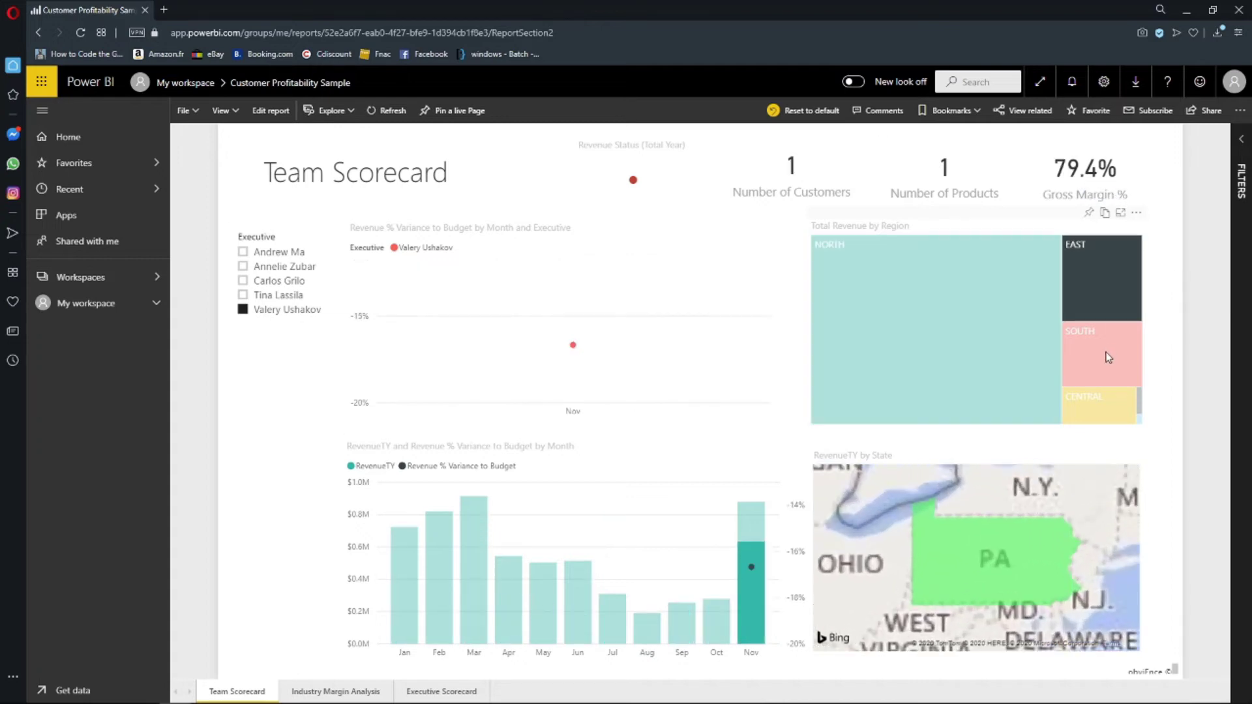
left_click(1100, 415)
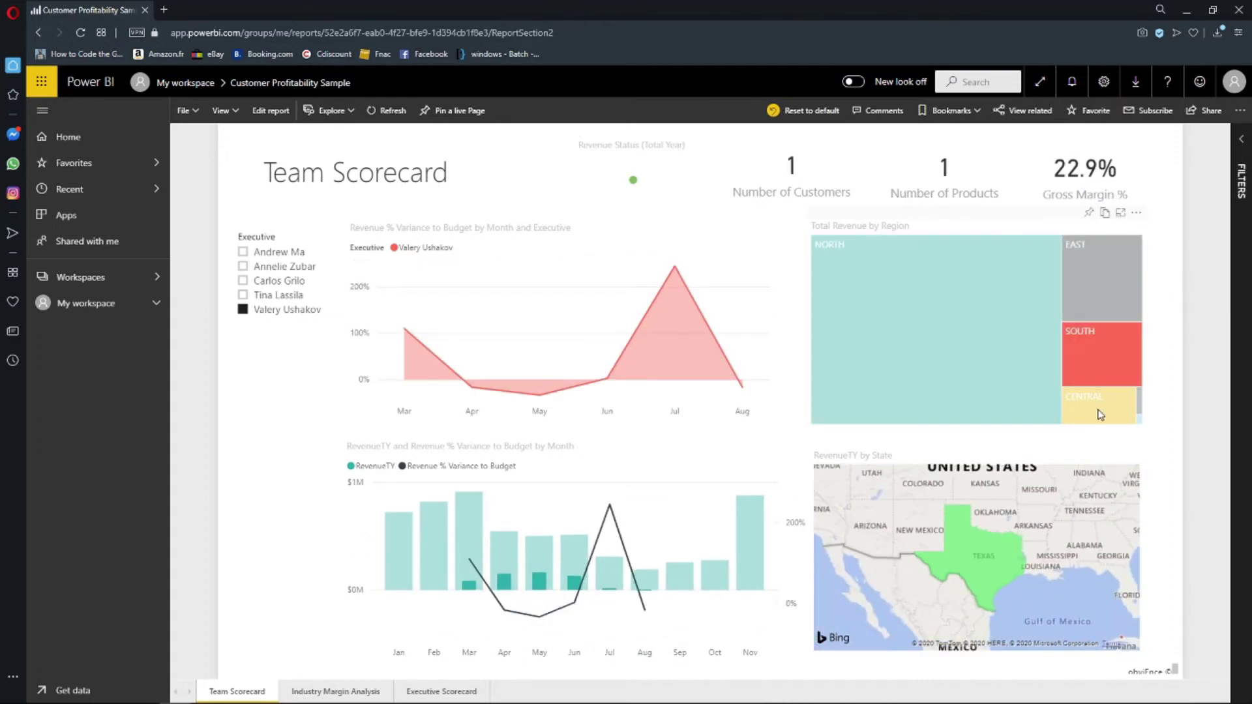
left_click(1101, 415)
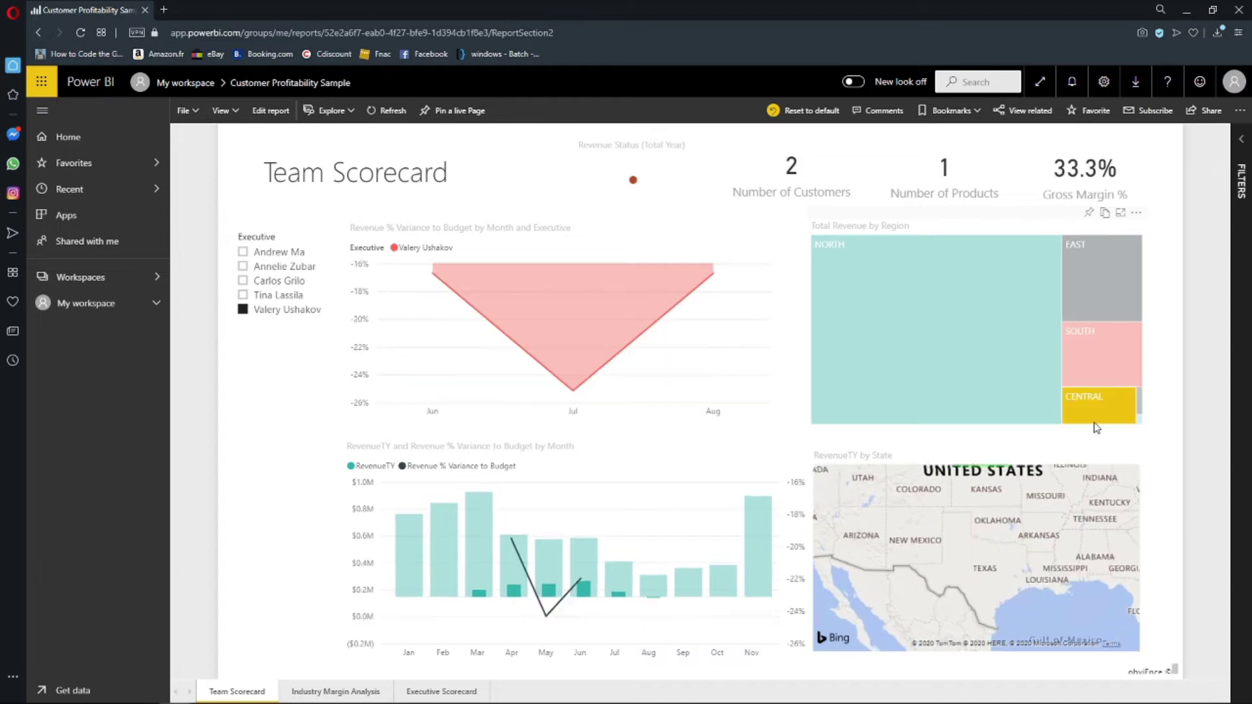
- Highlight the EAST region to examine the fifth executive's results, and clear the region selection and executive filter
left_click(1113, 326)
left_click(1107, 284)
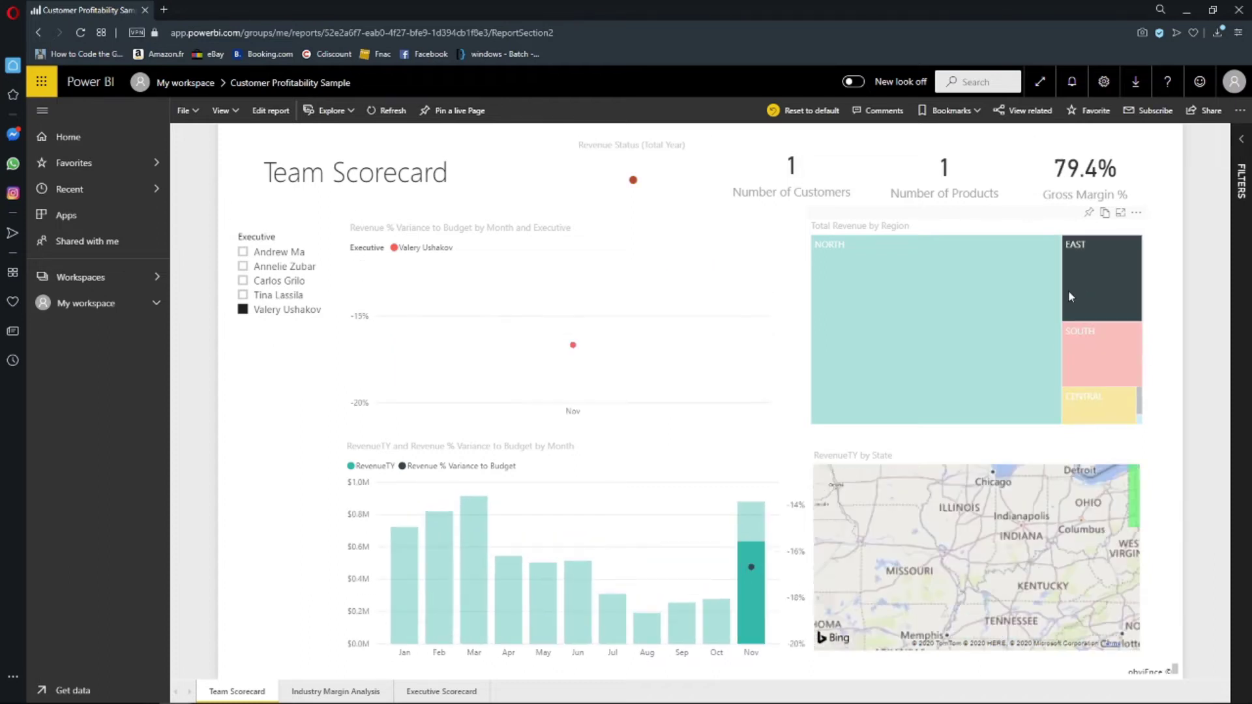
left_click(985, 319)
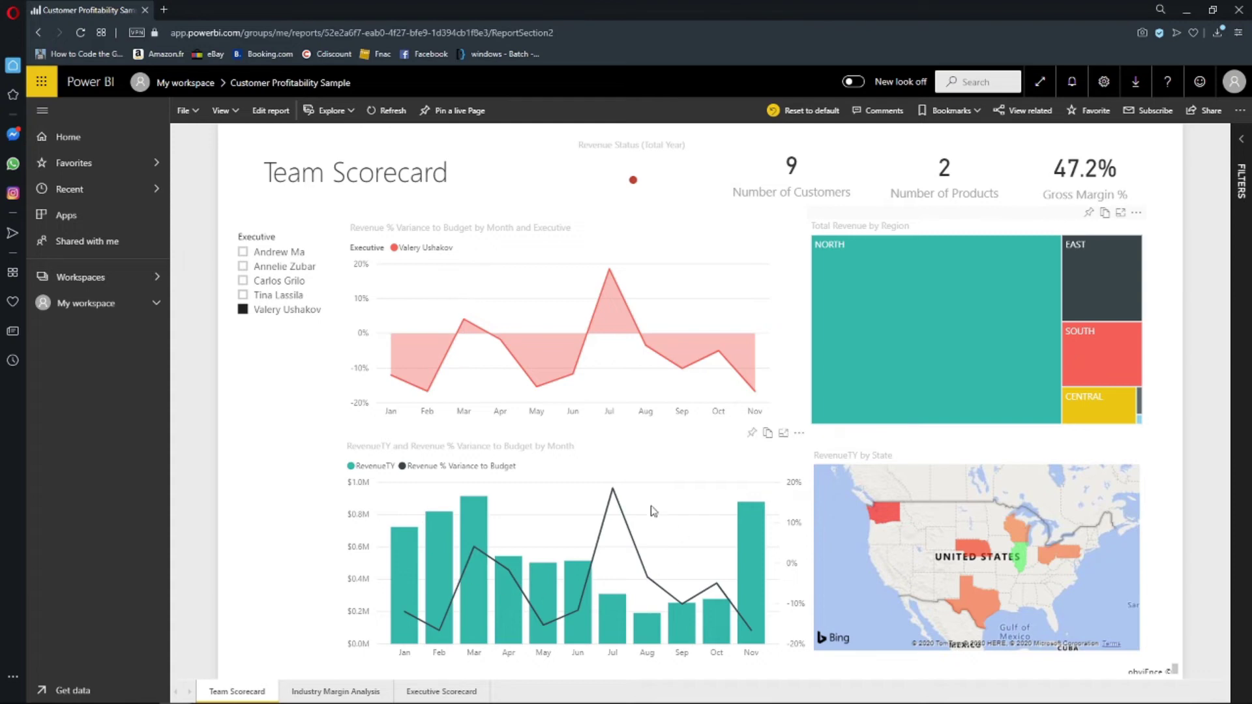
left_click(246, 312)
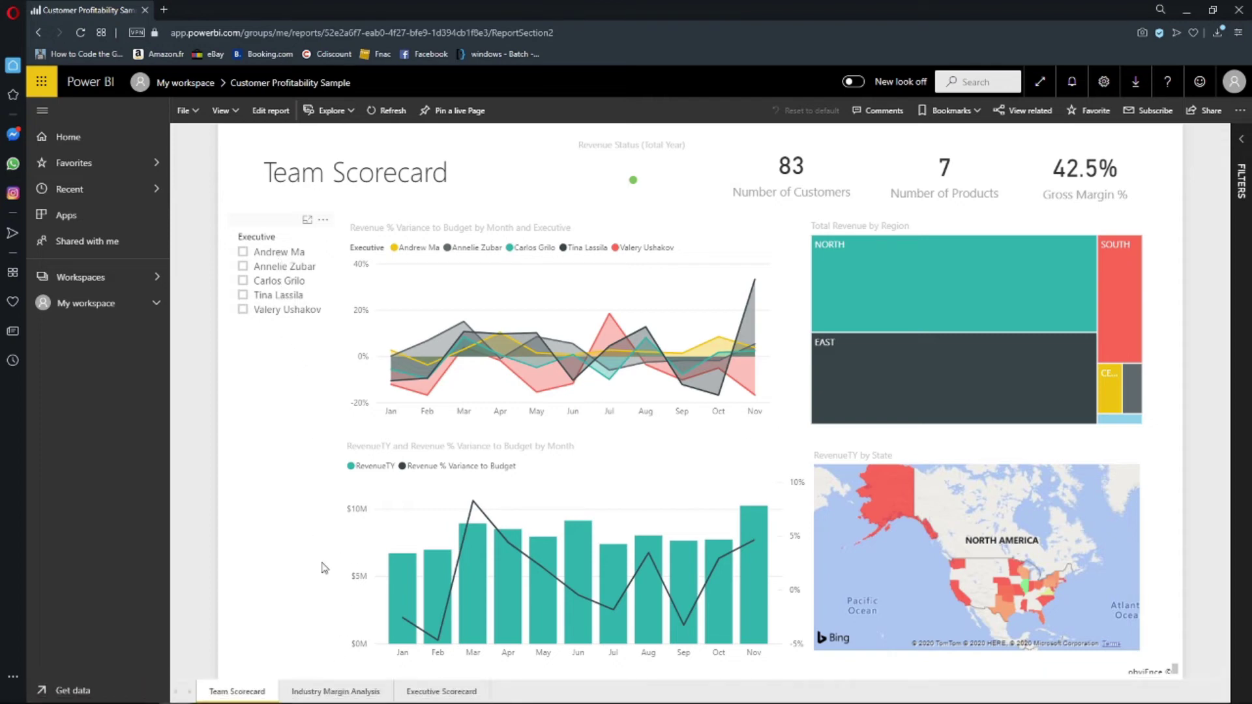
- Open the Industry Margin Analysis page, compare the first and fifth executives in the monthly gross margin chart, and clear the highlight
left_click(336, 690)
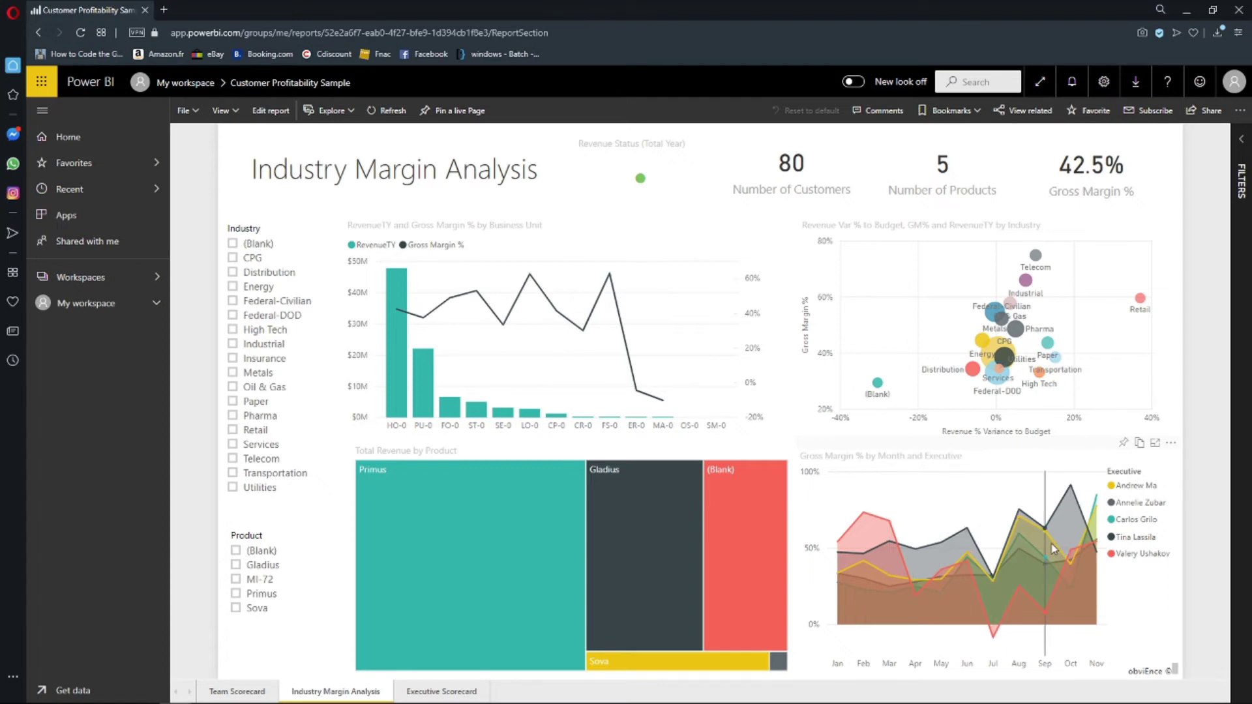
mouse_move(1051, 547)
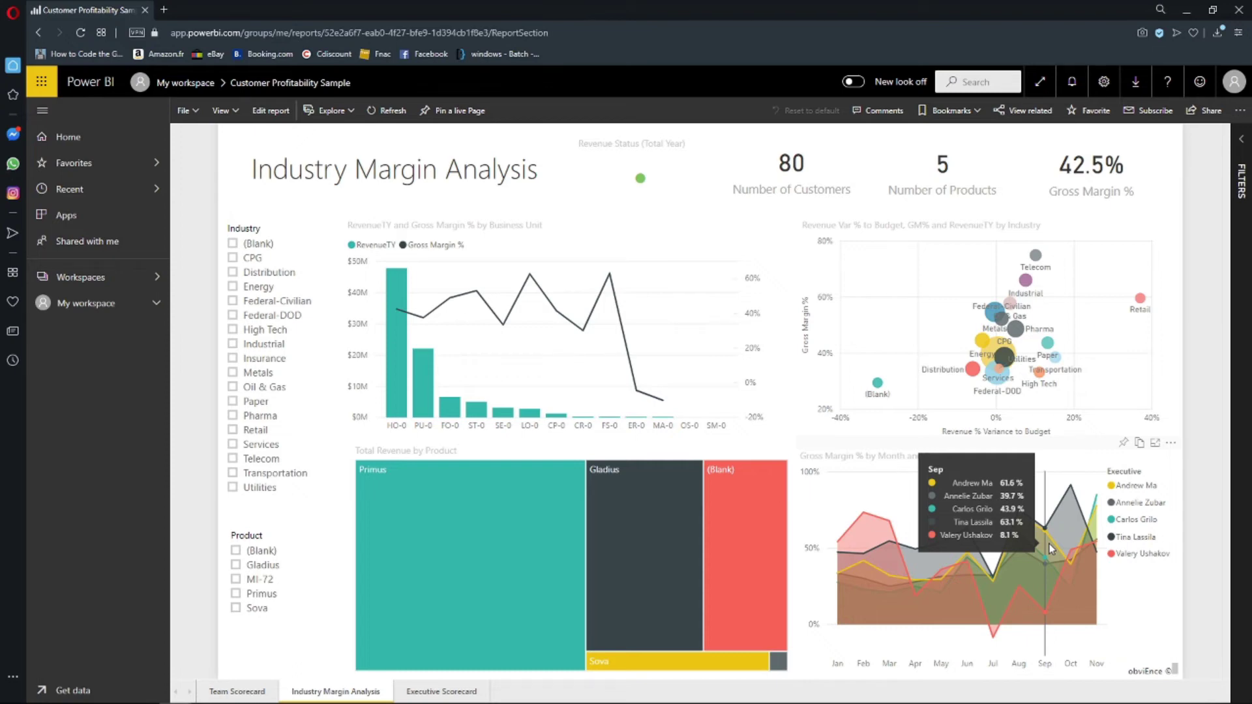
left_click(1149, 488)
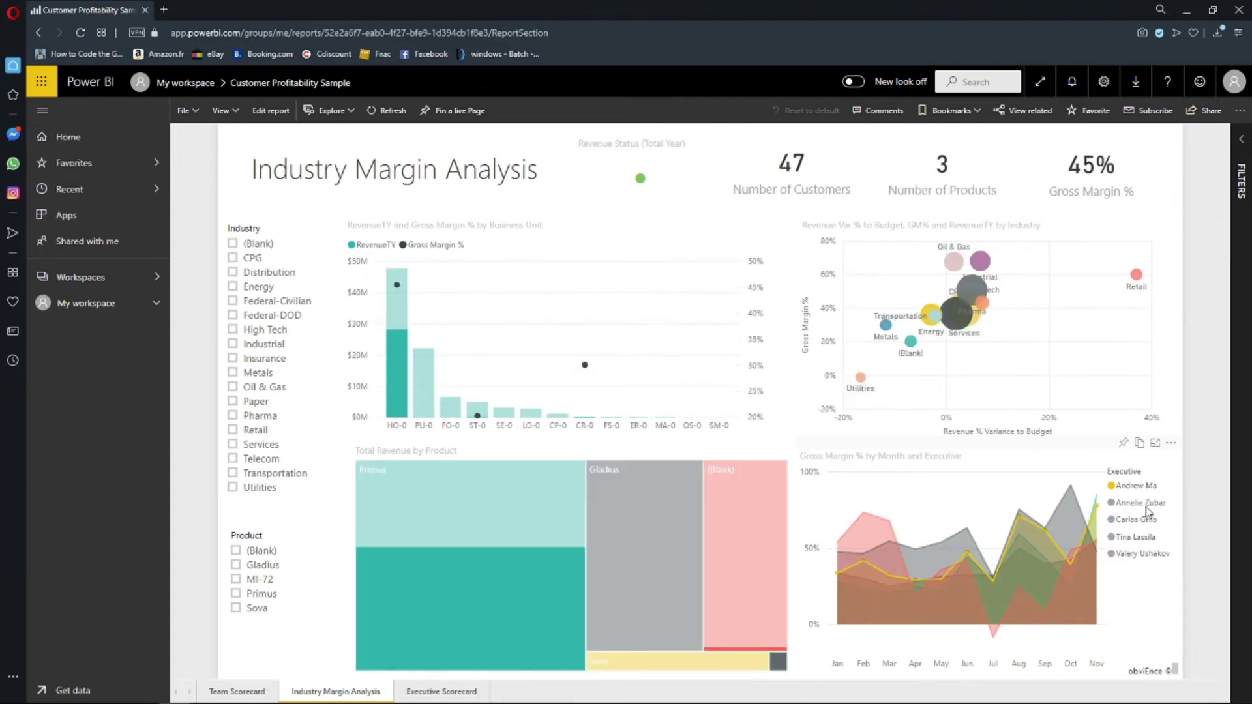
left_click(1134, 520)
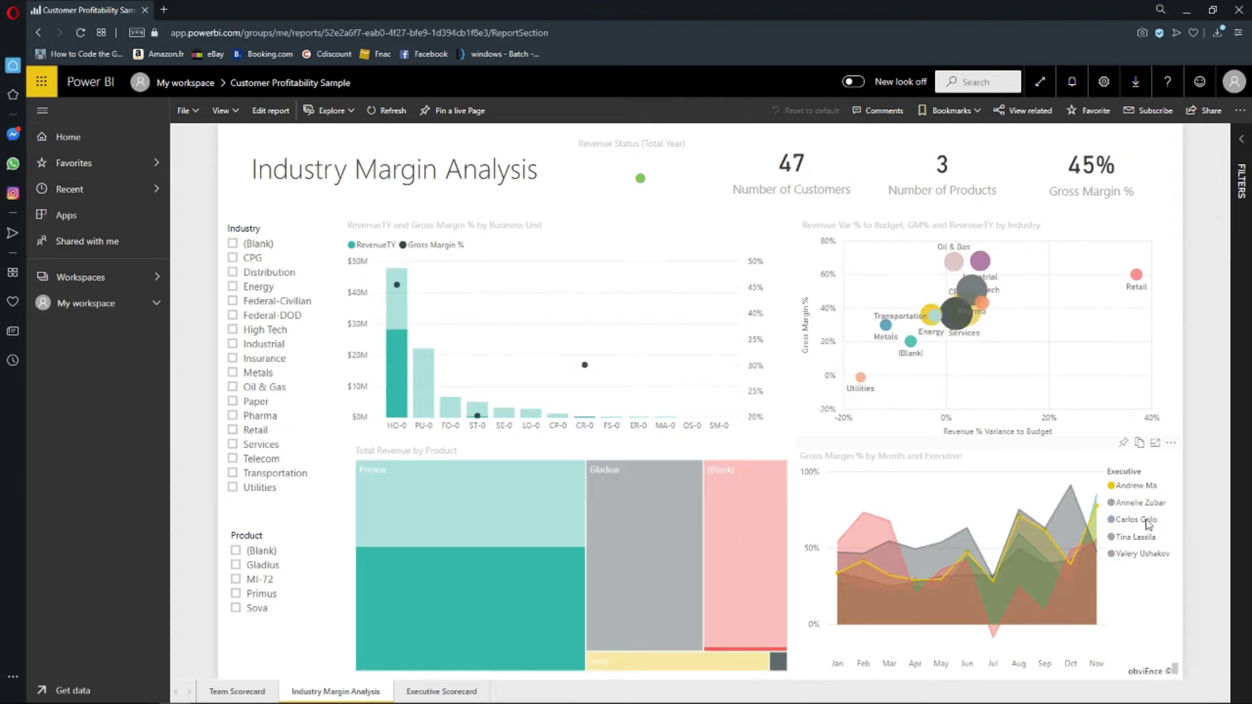
left_click(1149, 556)
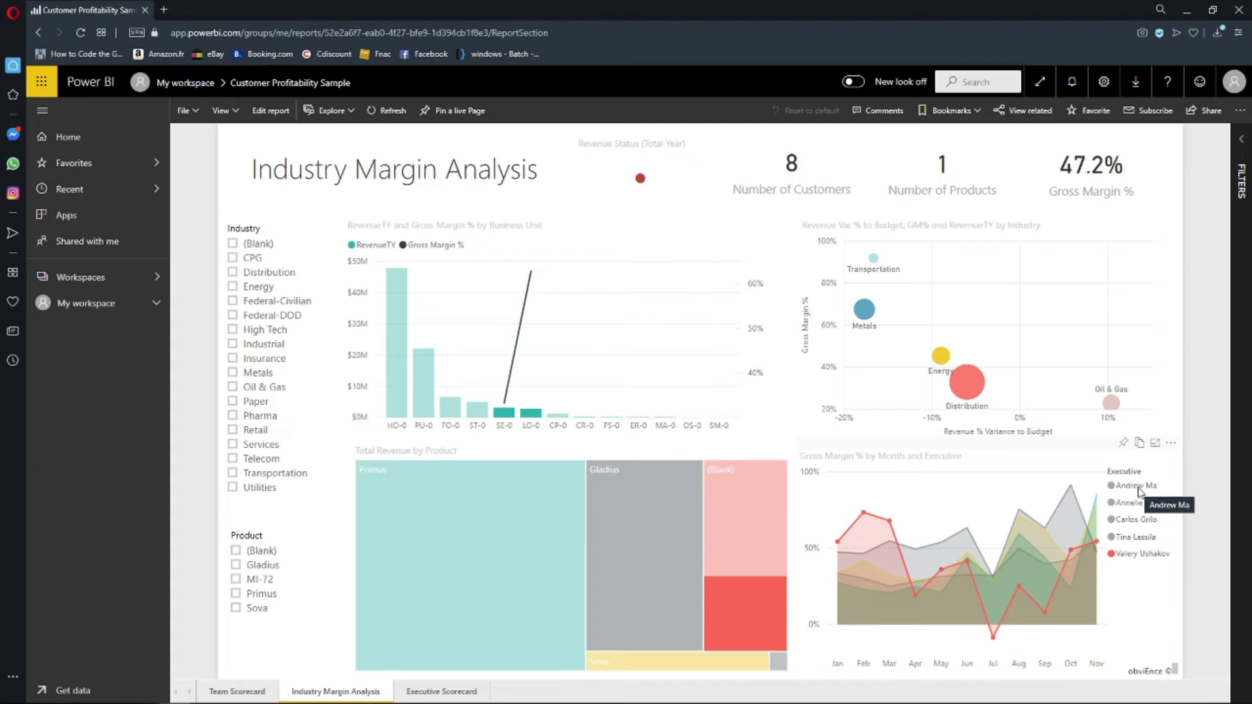
left_click(947, 465)
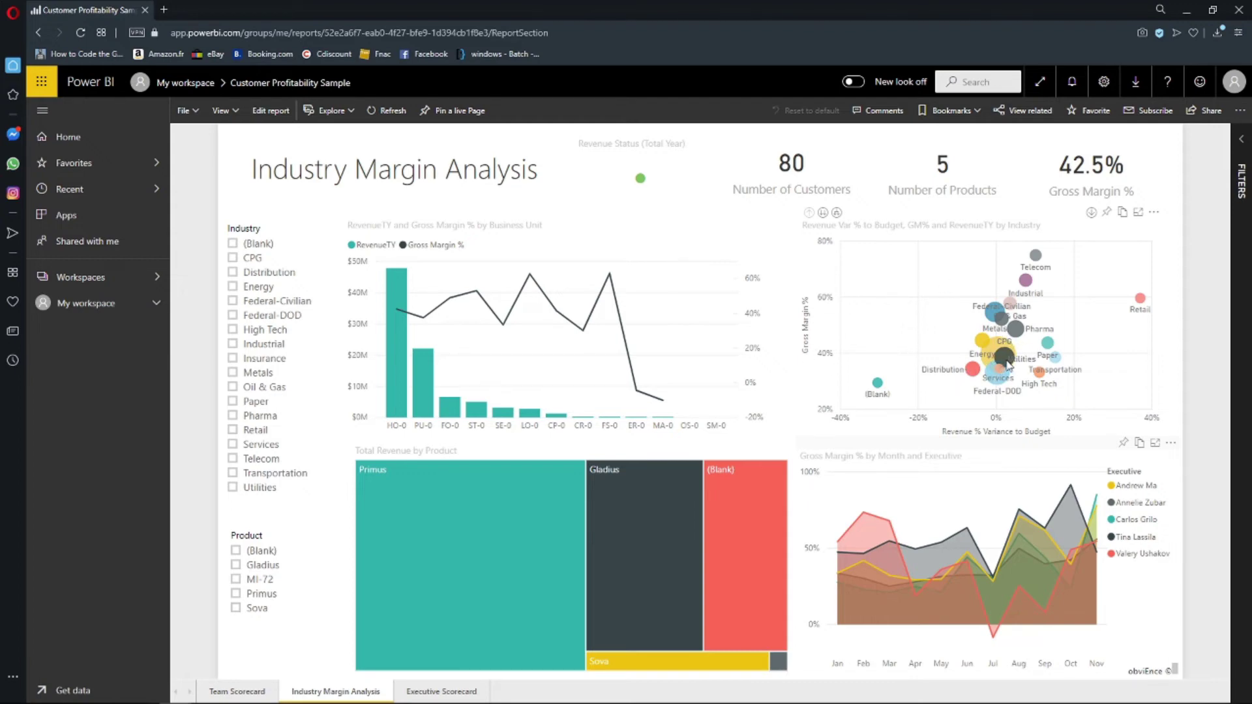
- Highlight the first and second executives in turn in the gross margin chart to examine their industries and product revenue
mouse_move(1009, 366)
left_click(1135, 487)
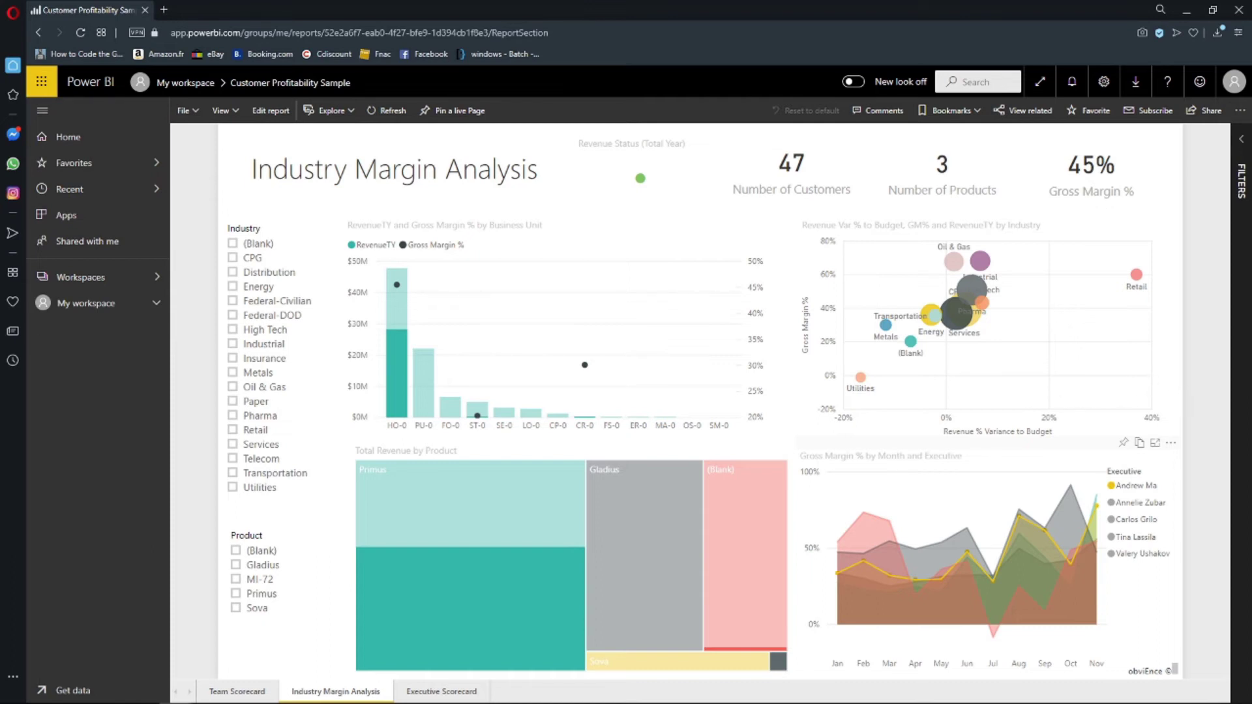
left_click(1131, 507)
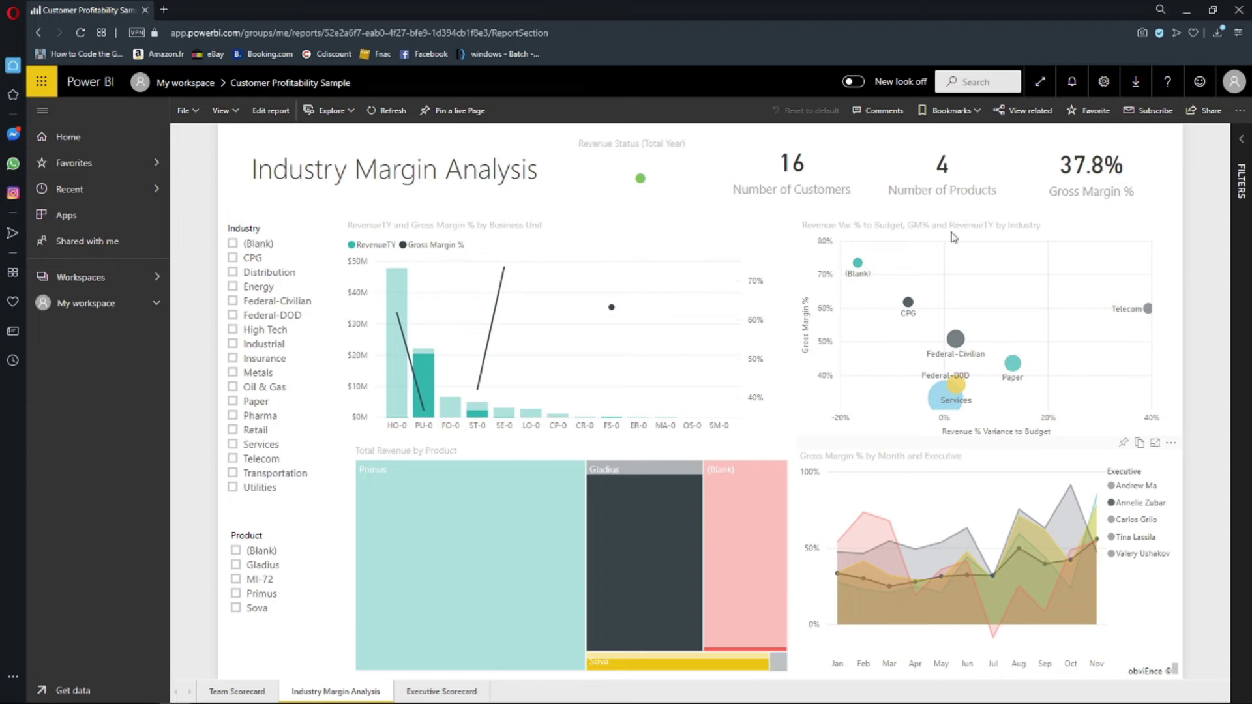
mouse_move(936, 401)
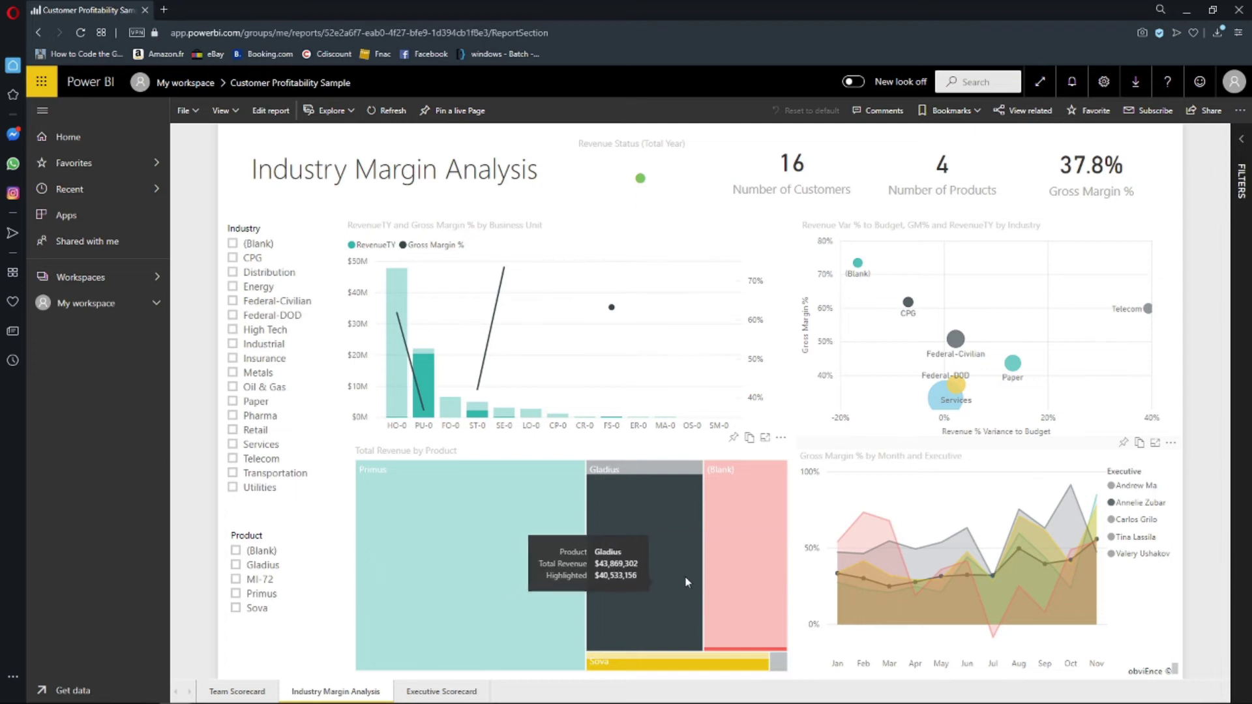
- Highlight the third executive in the gross margin chart and examine the Services and High Tech industries in the bubble chart
left_click(1127, 519)
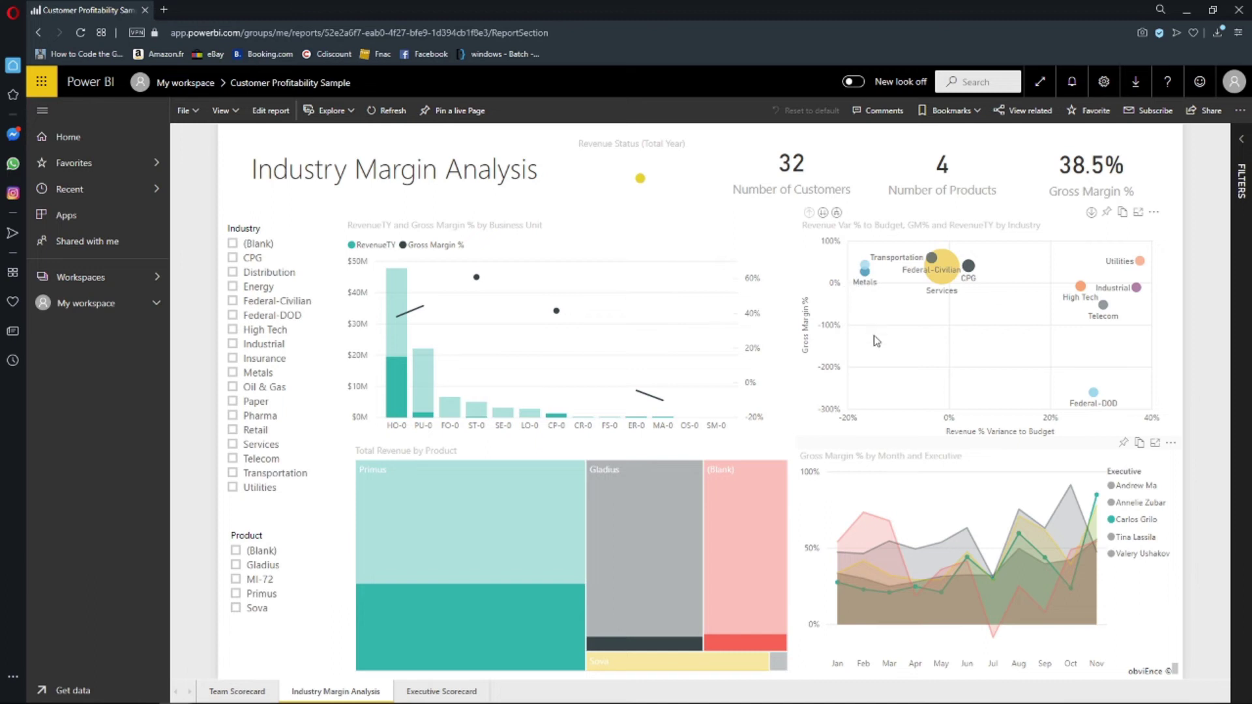
mouse_move(941, 279)
mouse_move(1084, 293)
- Highlight the fourth executive in the gross margin chart and examine the Energy and Metals industry bubbles
left_click(1136, 536)
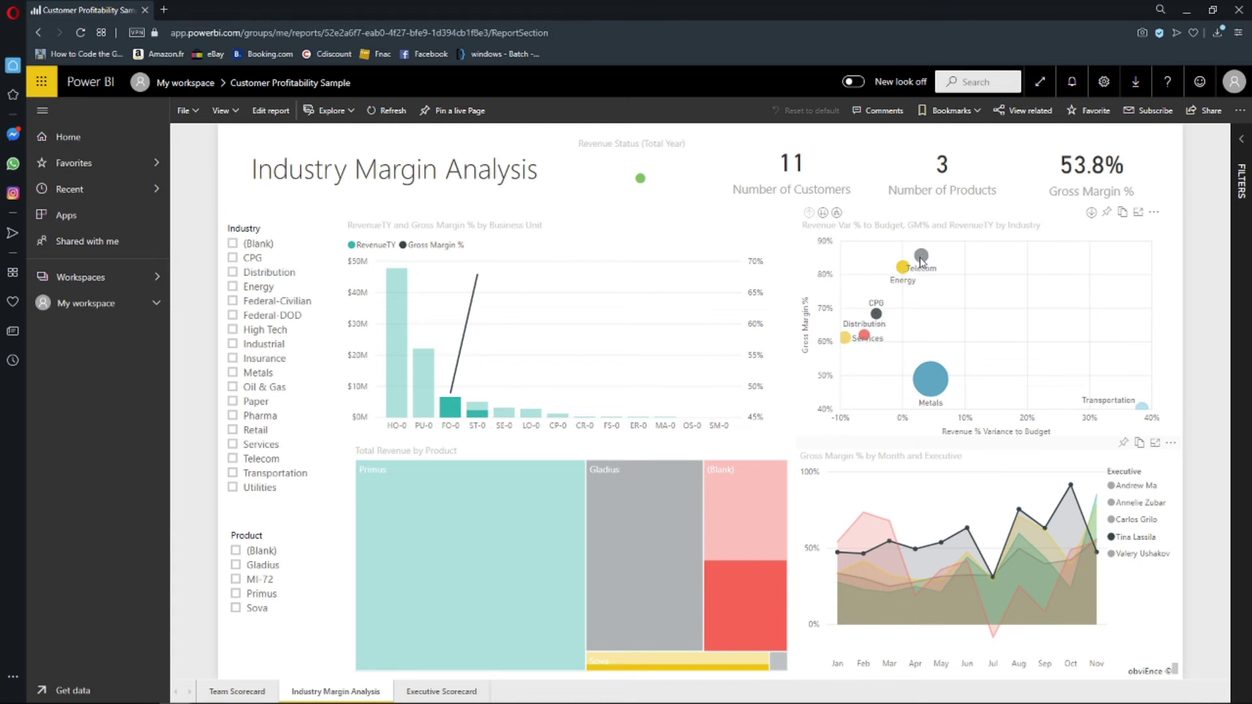
mouse_move(903, 272)
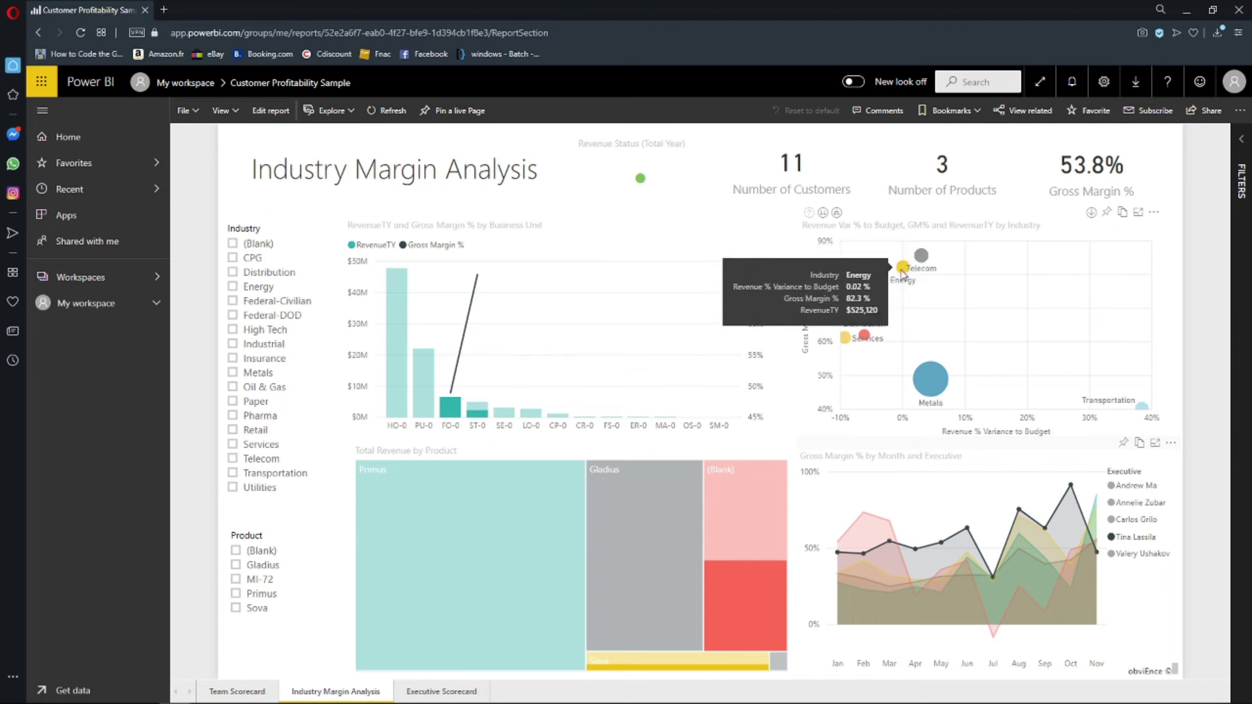
mouse_move(926, 396)
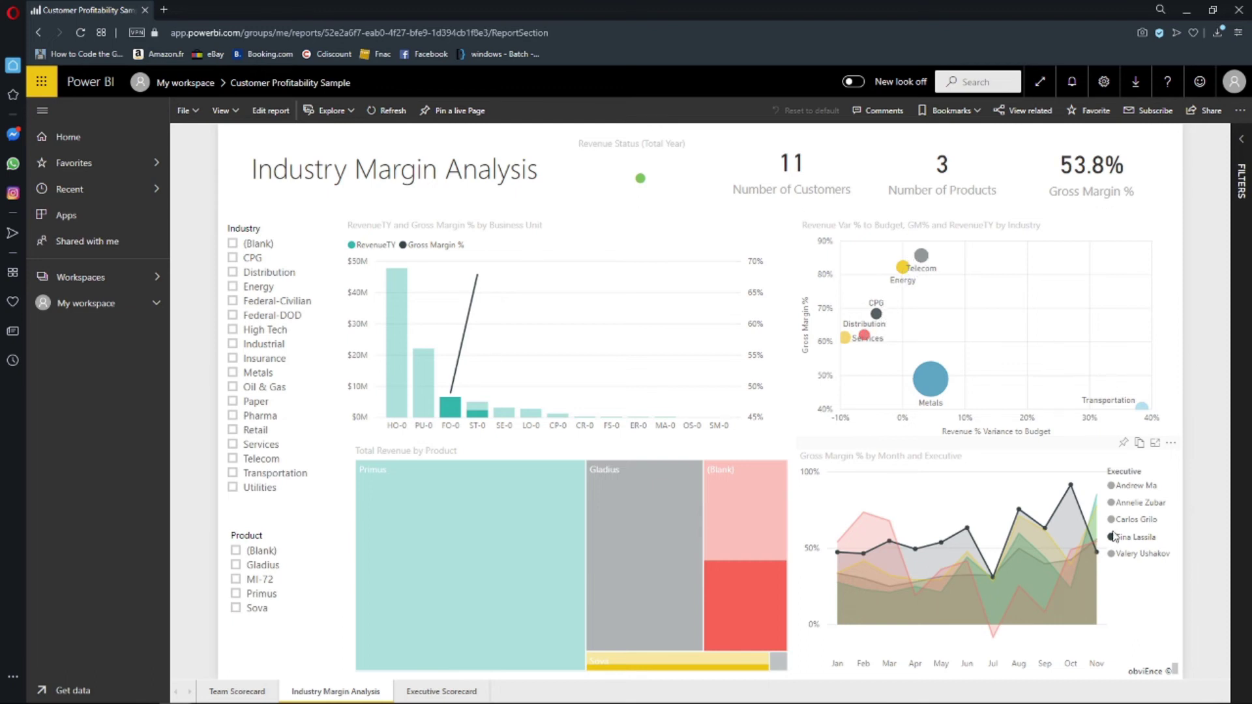
- Highlight the fifth executive to examine (Blank) product revenue and the Energy, Metals and Distribution industries, and clear the highlight
left_click(1138, 555)
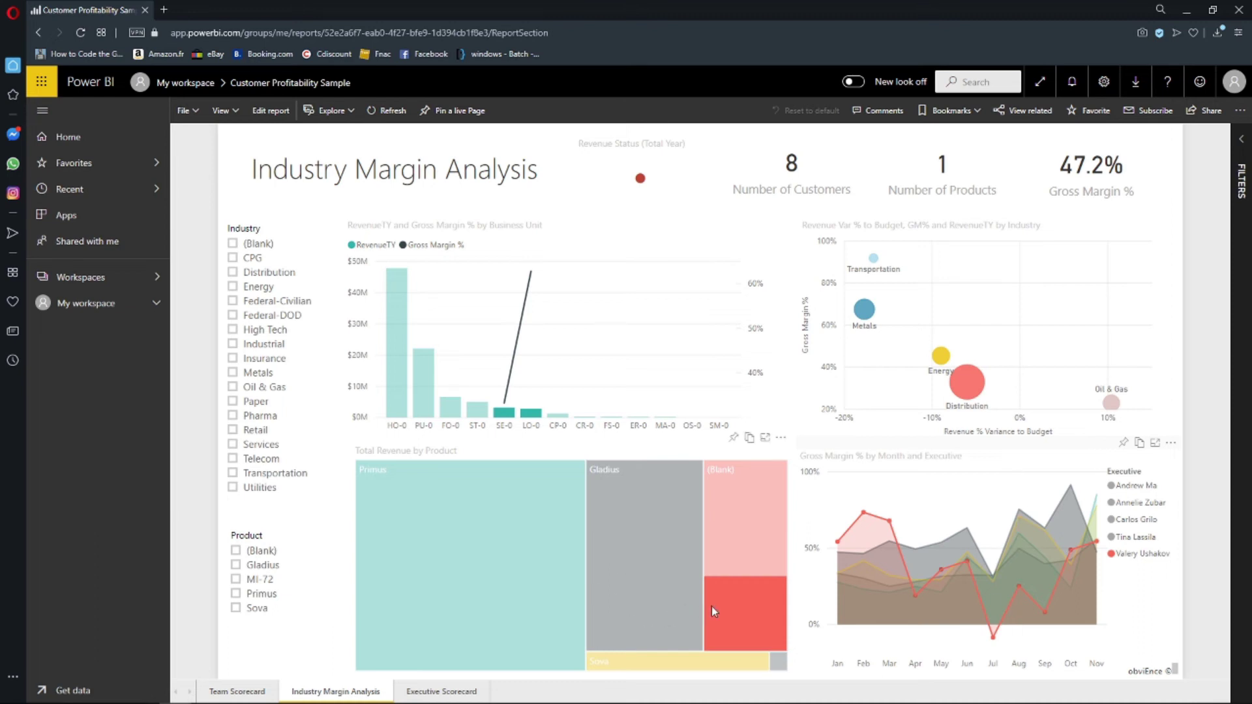
mouse_move(737, 615)
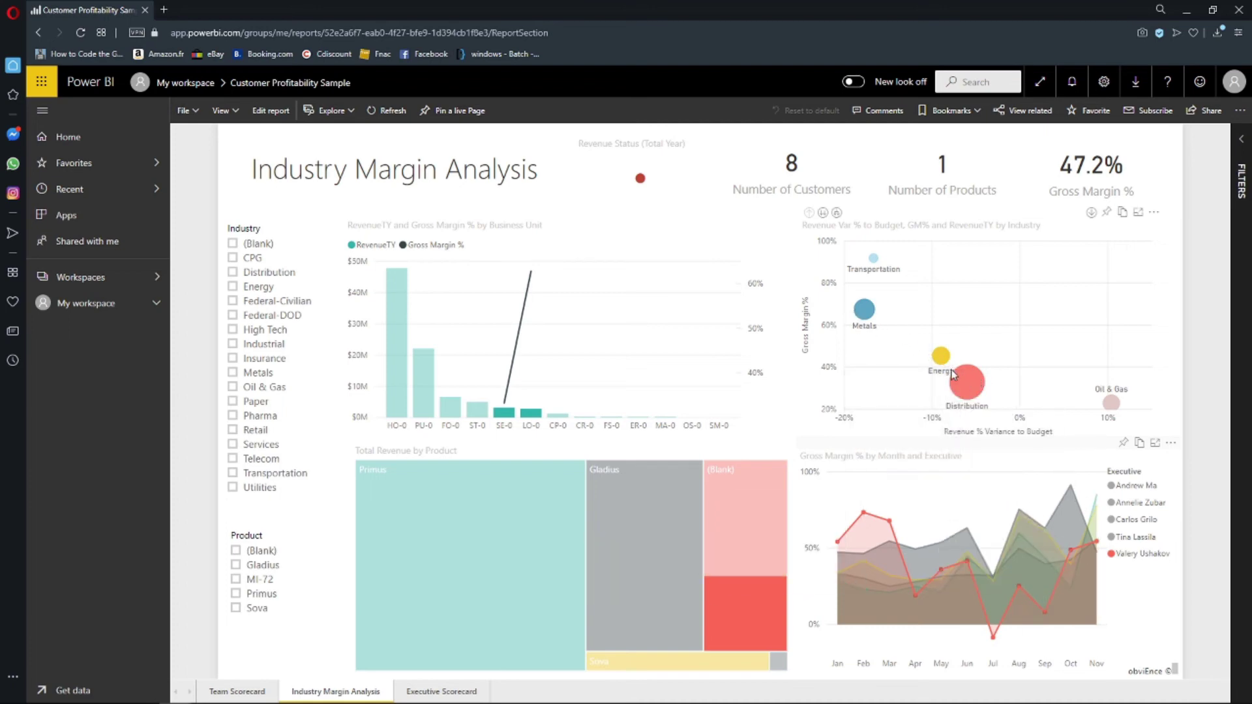
mouse_move(926, 357)
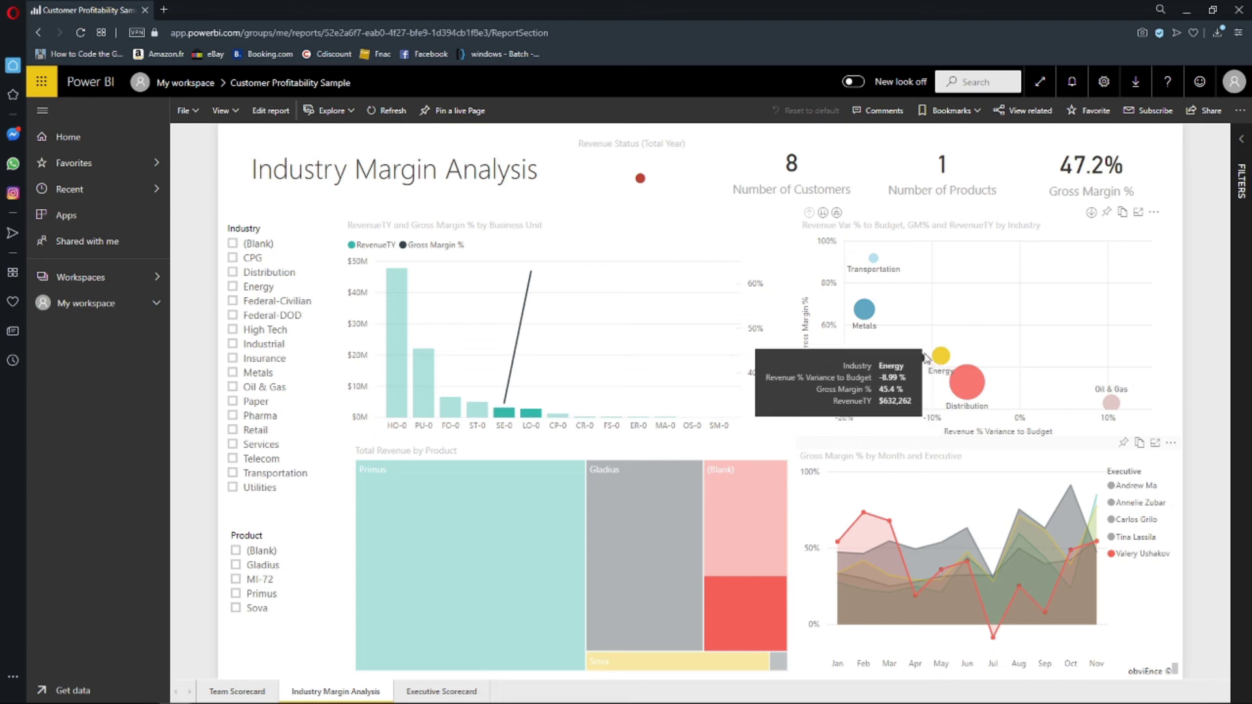
mouse_move(859, 311)
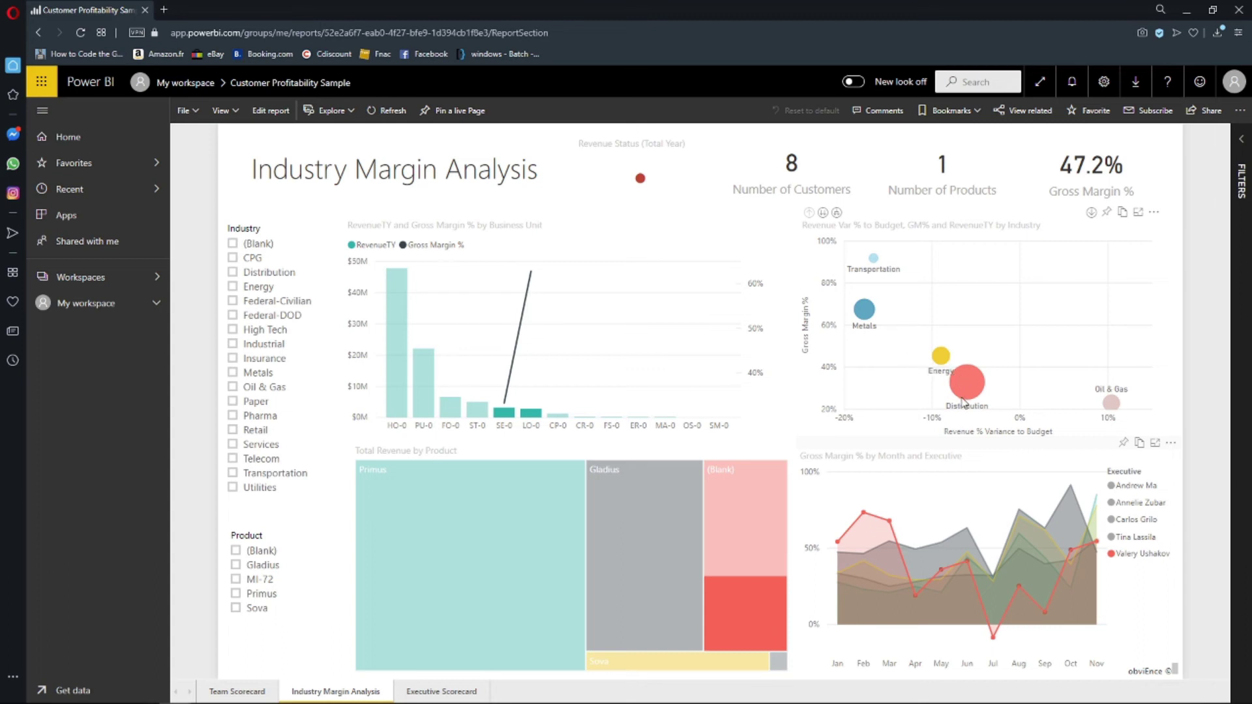
mouse_move(963, 400)
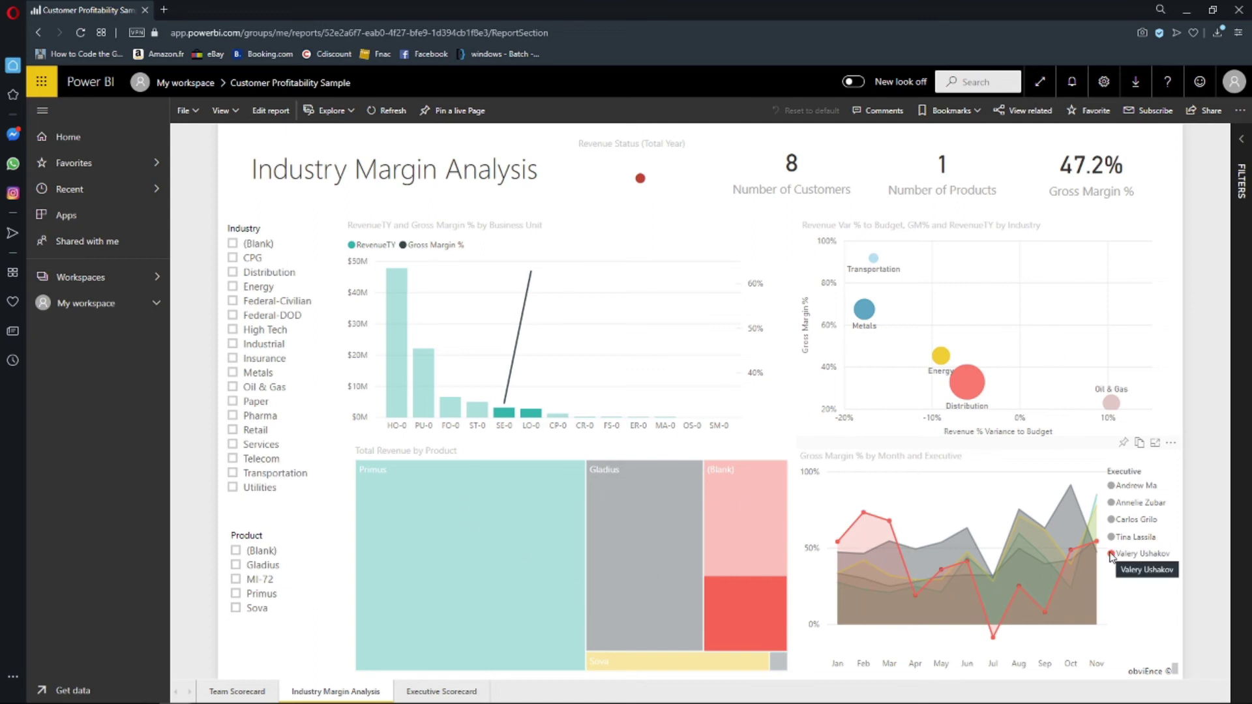
left_click(1116, 607)
left_click(449, 562)
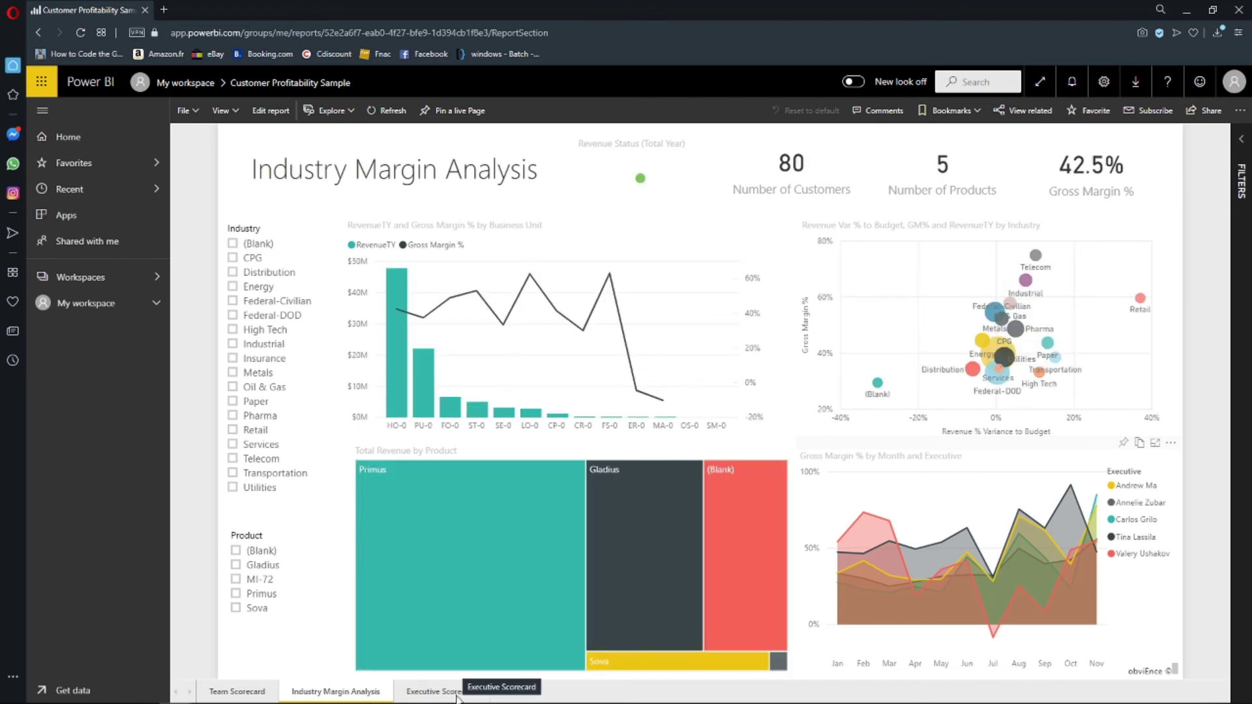
- View the Executive Scorecard, revisit the other two report pages, and examine the scorecard's monthly revenue chart through November
left_click(458, 696)
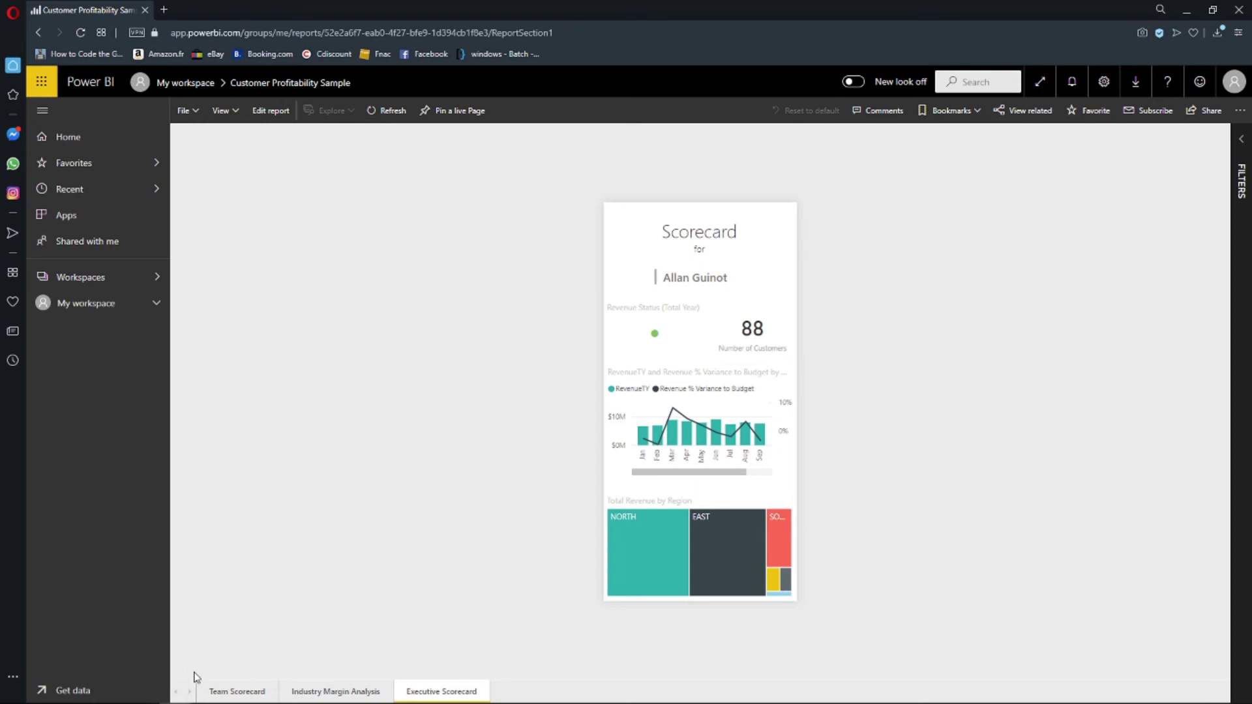
left_click(294, 696)
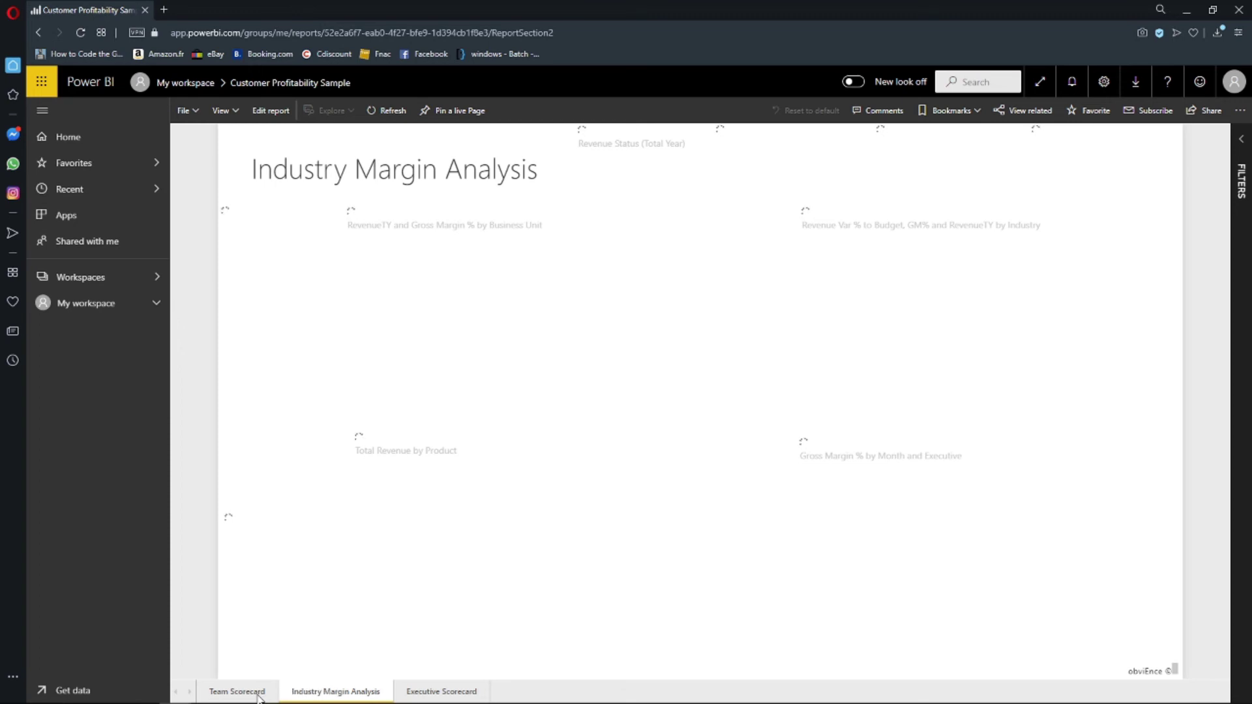
left_click(259, 696)
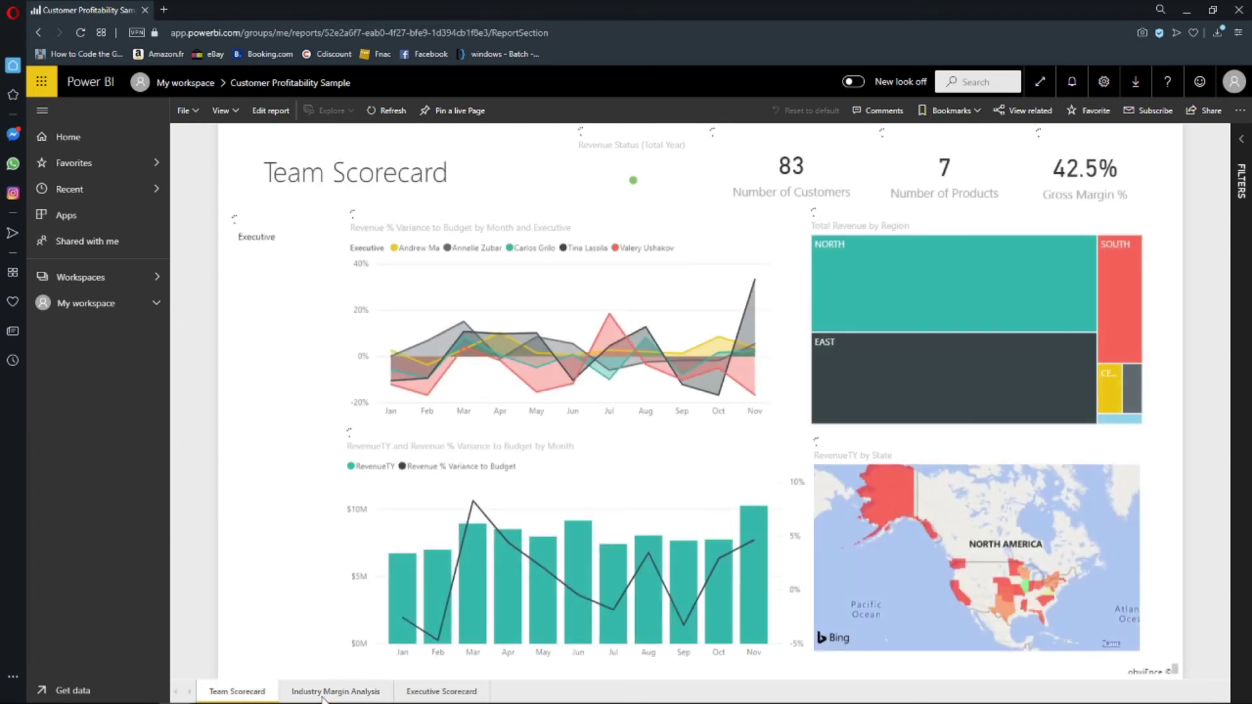
left_click(324, 695)
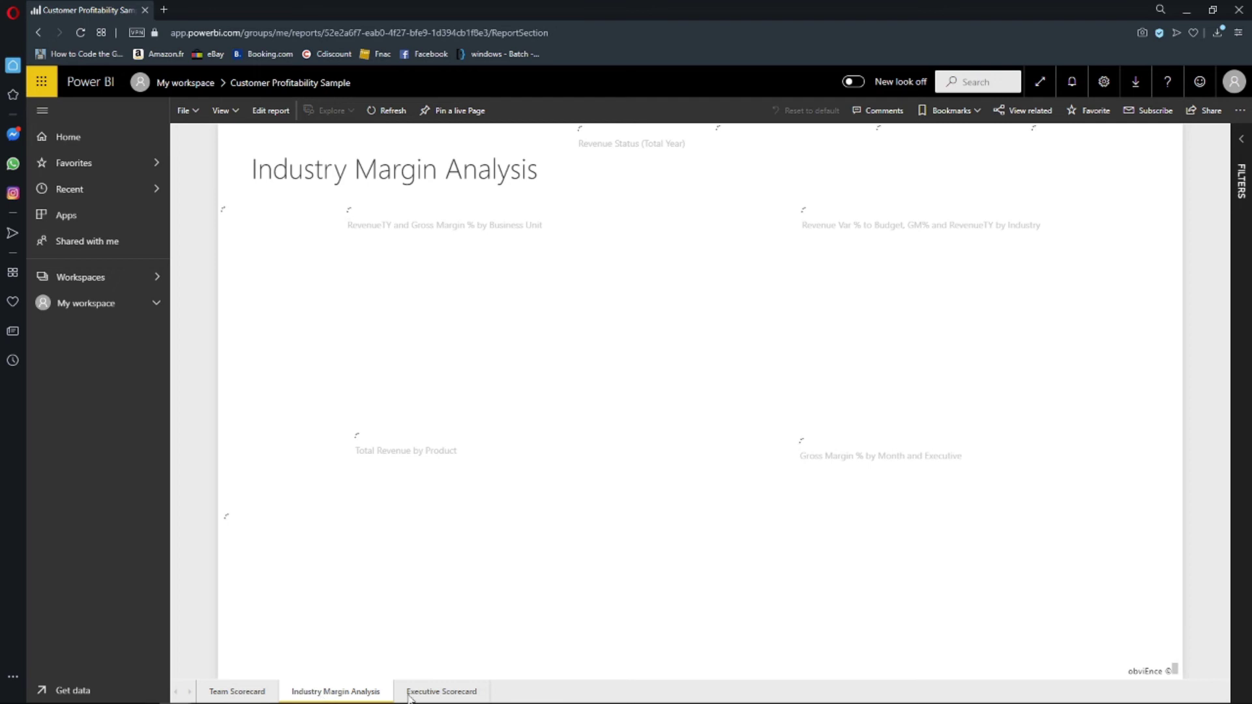
left_click(424, 694)
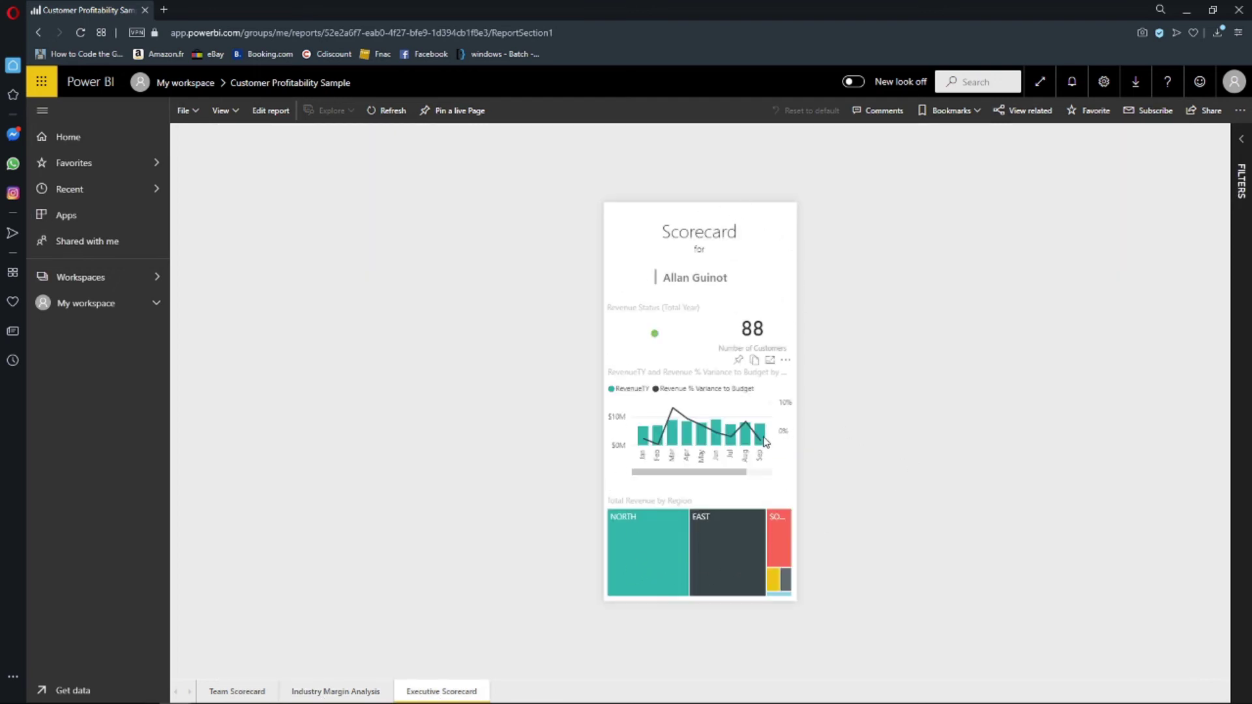
mouse_move(765, 442)
scroll(753, 435, "down", 2)
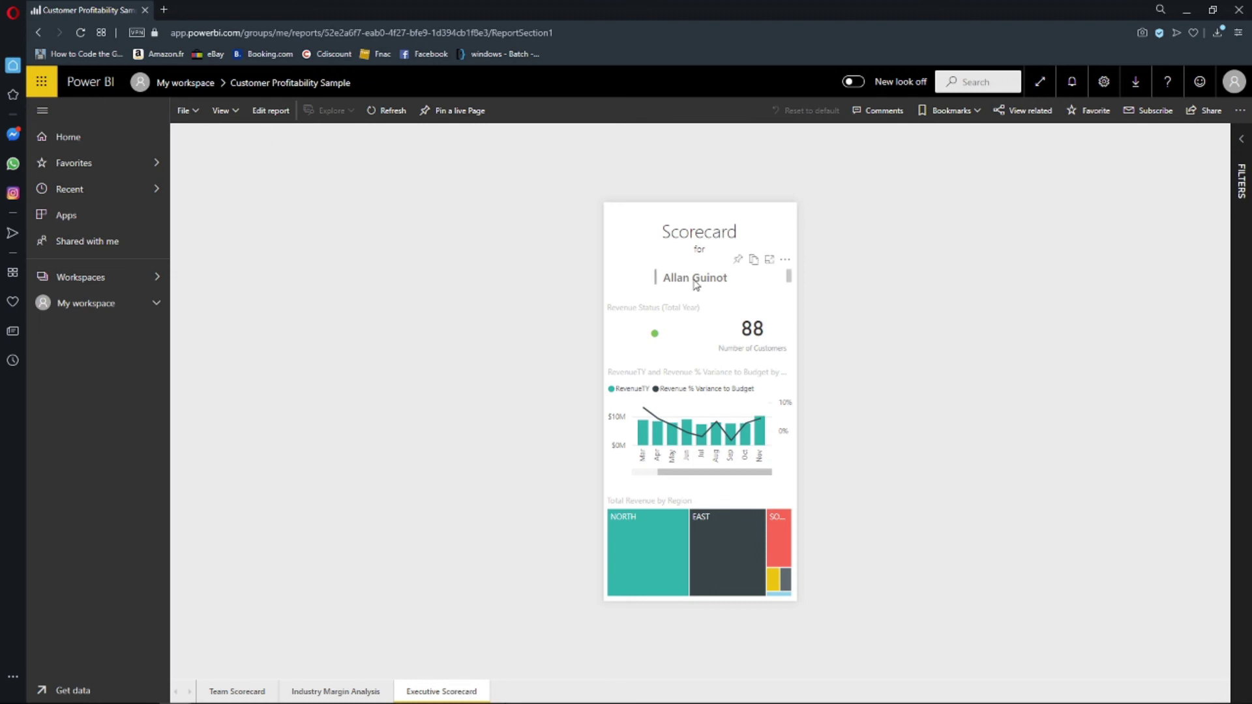
- Return to the Customer Profitability Sample dashboard and ask Q&A for total revenue by industry
left_click(39, 32)
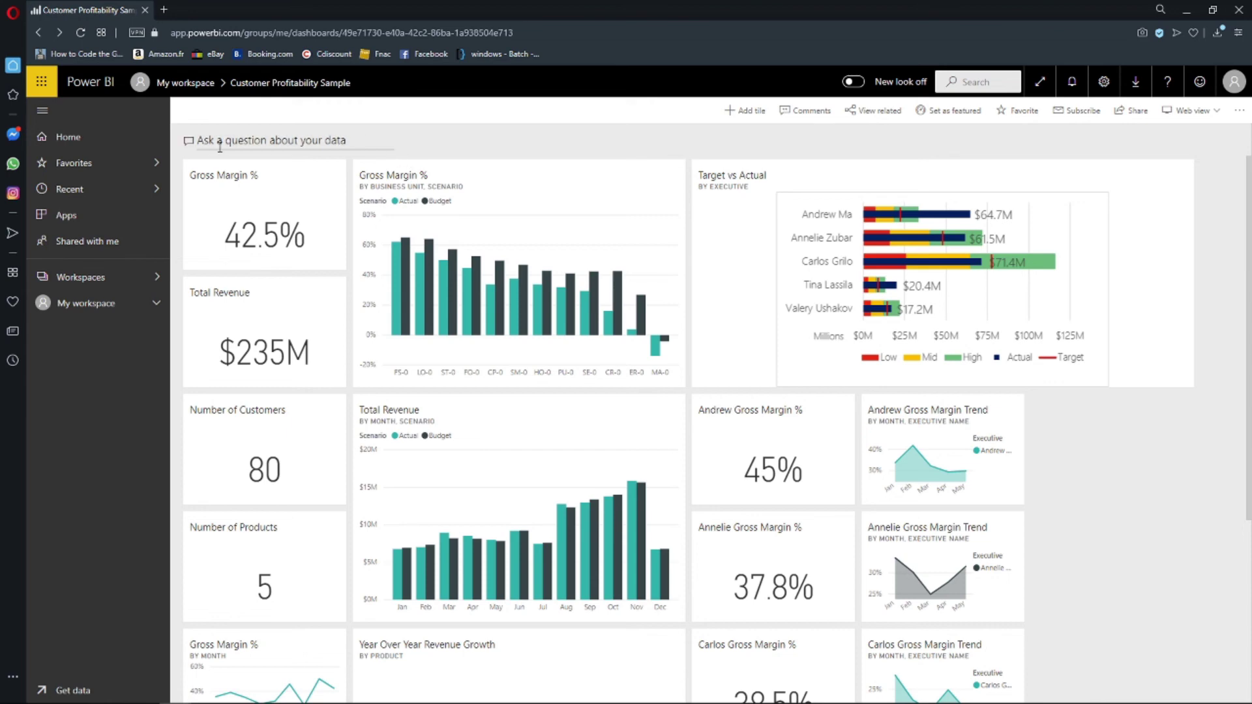
left_click(356, 140)
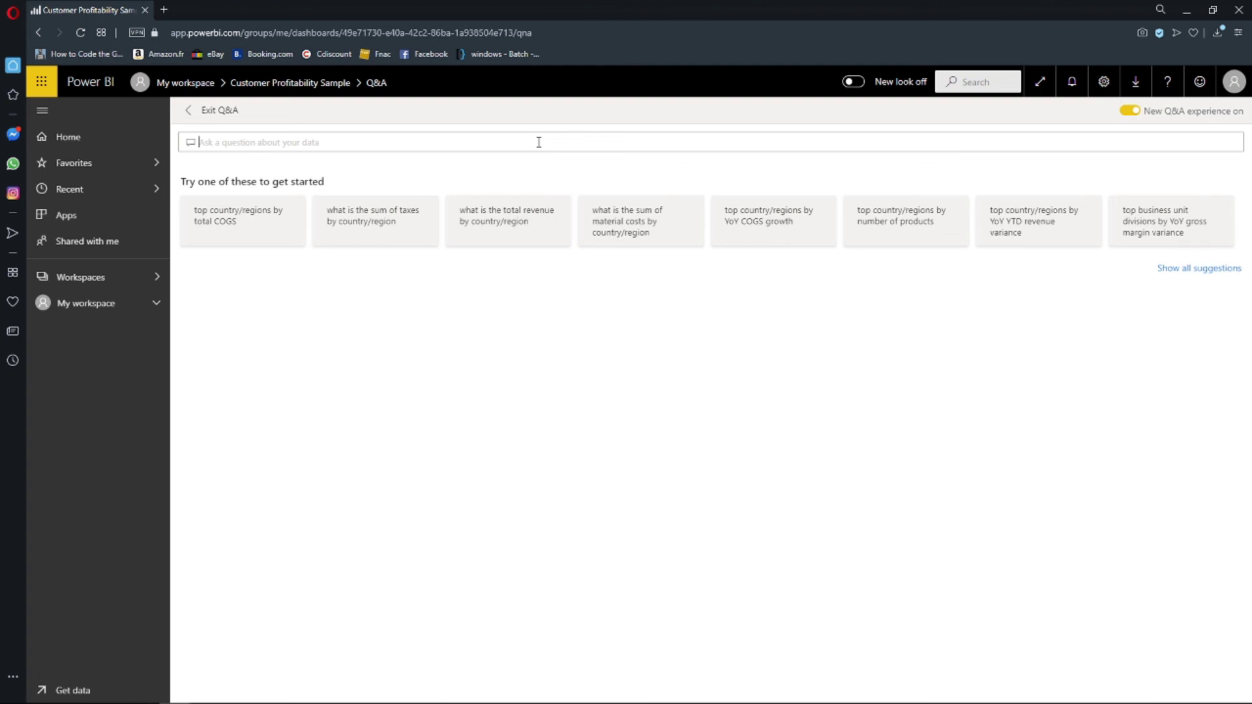
type("total")
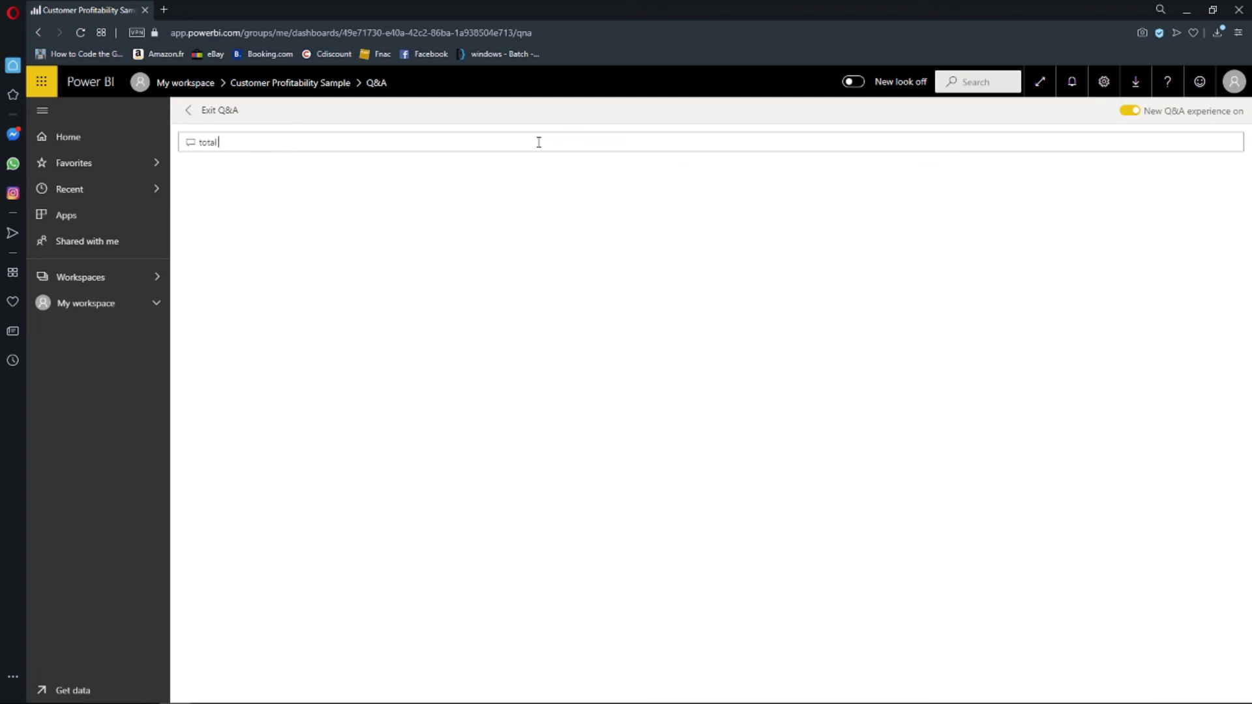
type(" revenue")
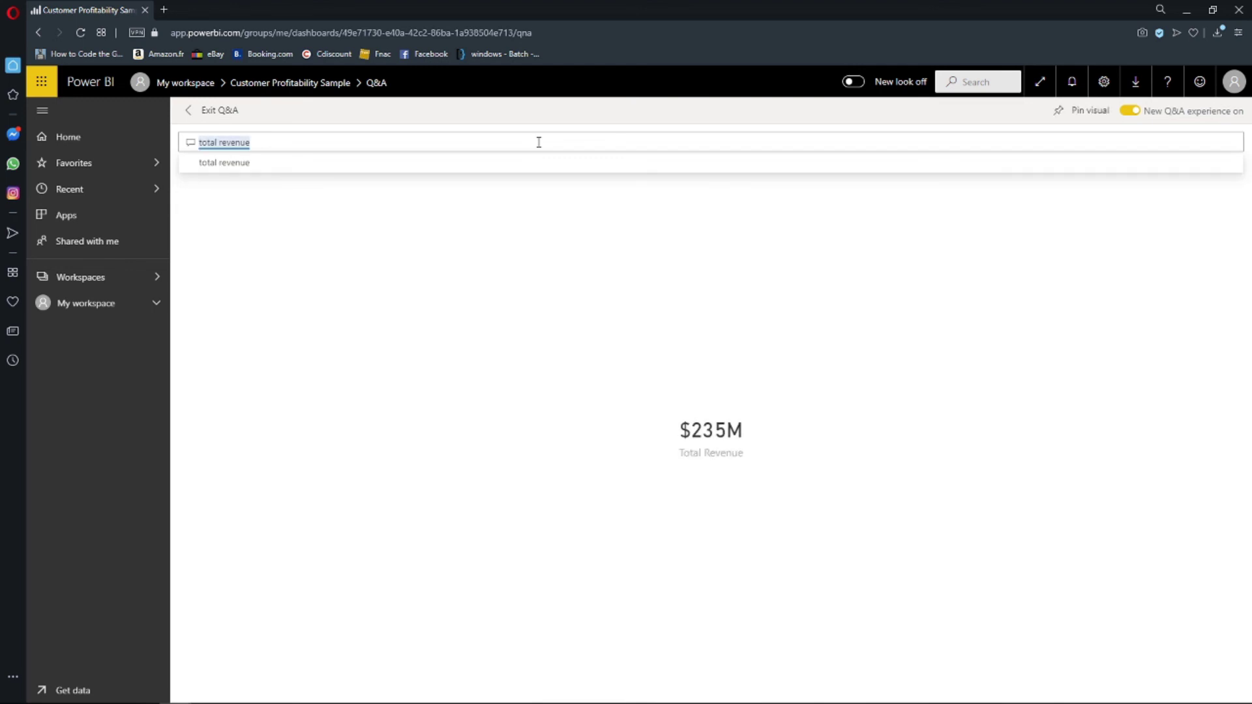
type(" by in")
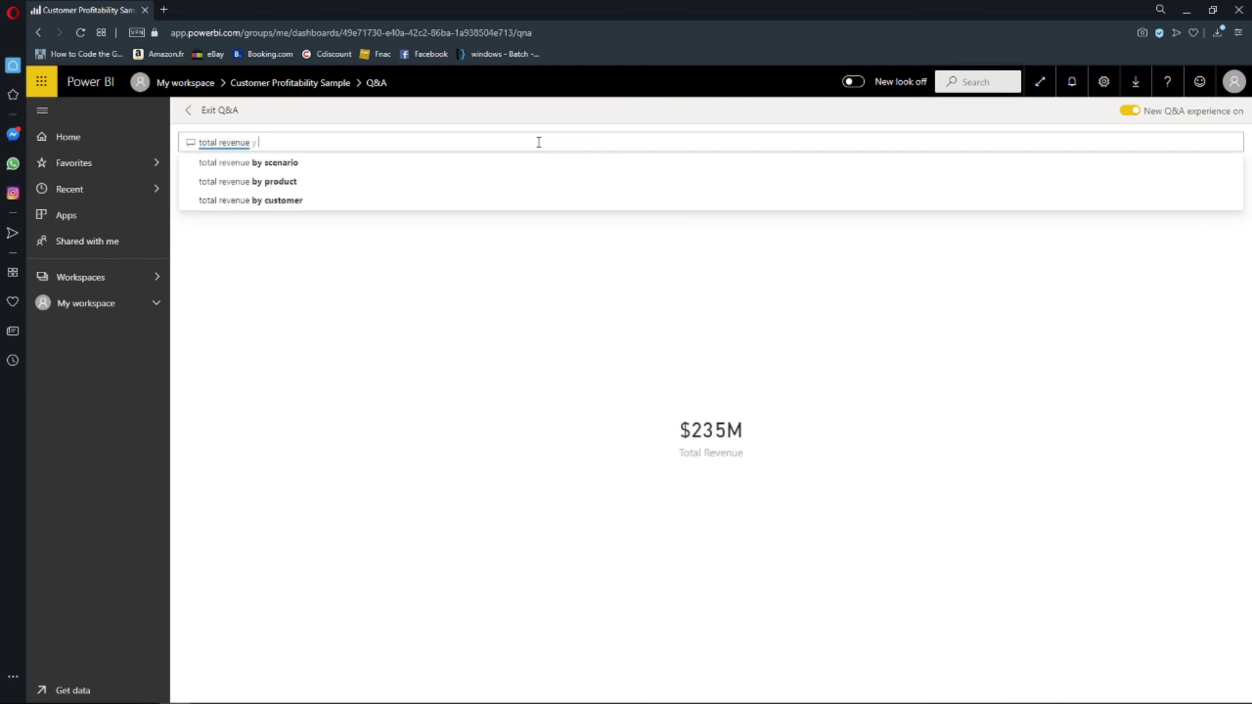
type("du")
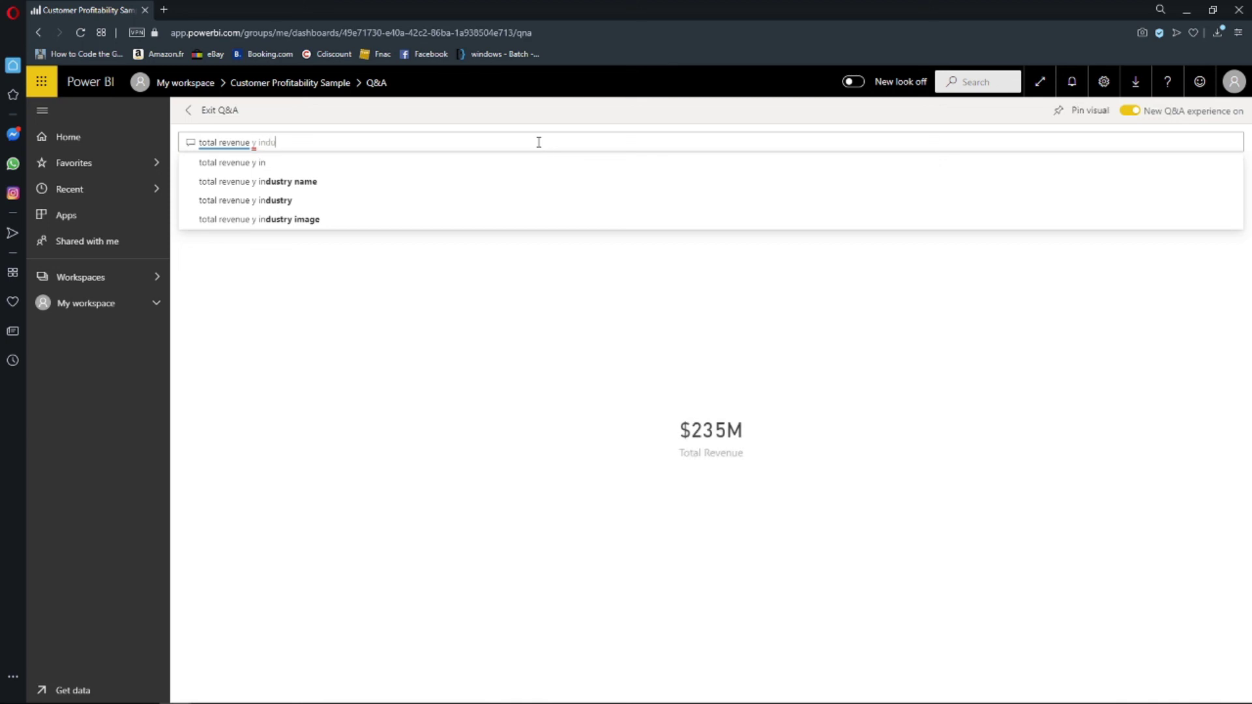
type("stry")
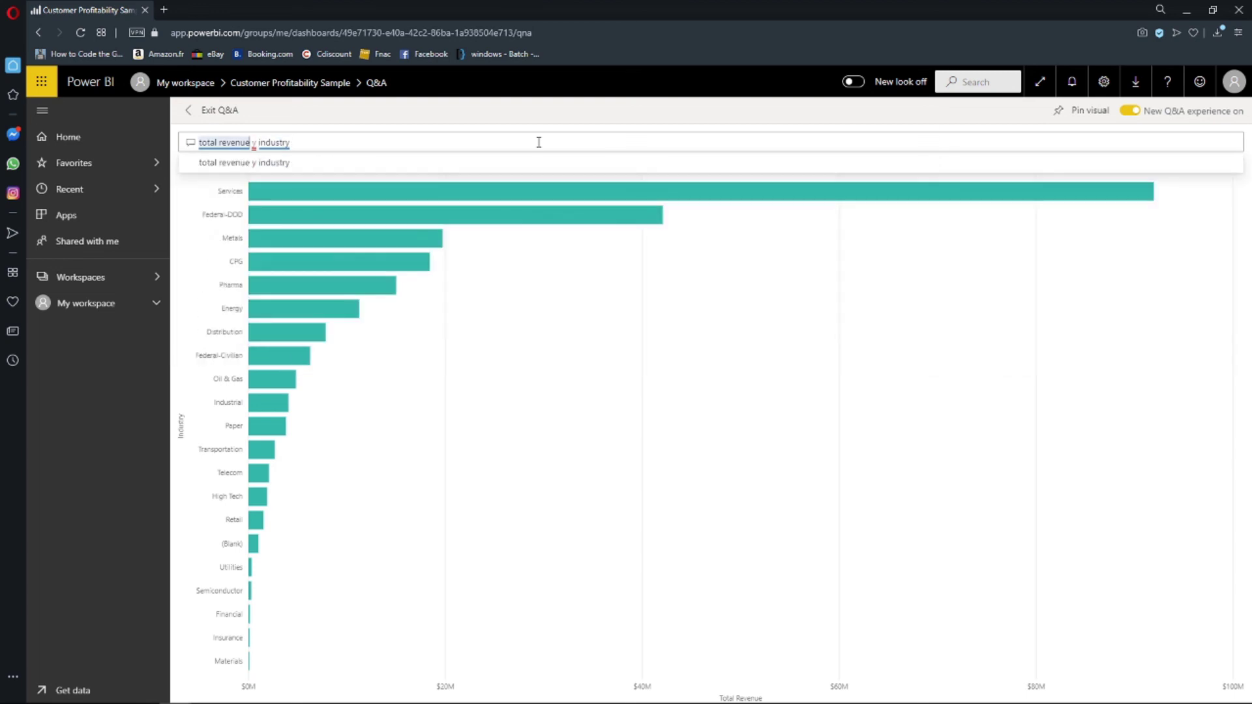
- Correct the Q&A question to "total revenue by industry" and extend it with the suggested breakdown by scenario
type("b")
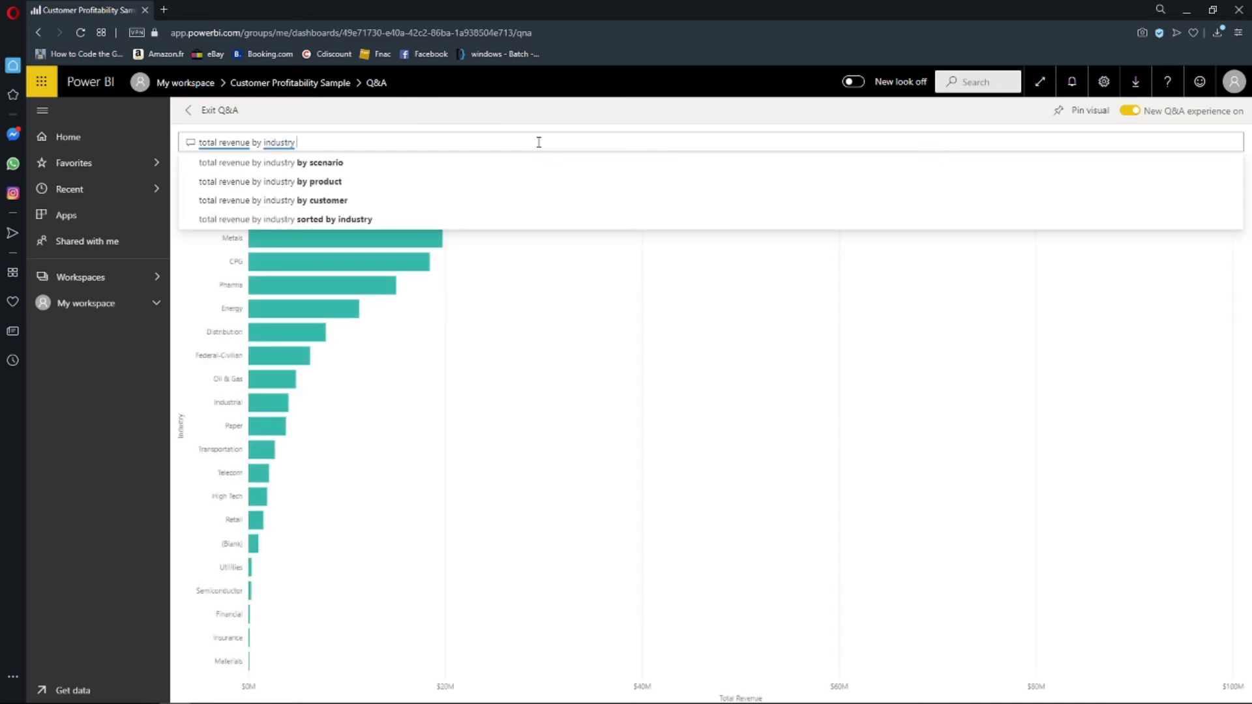
key("Down")
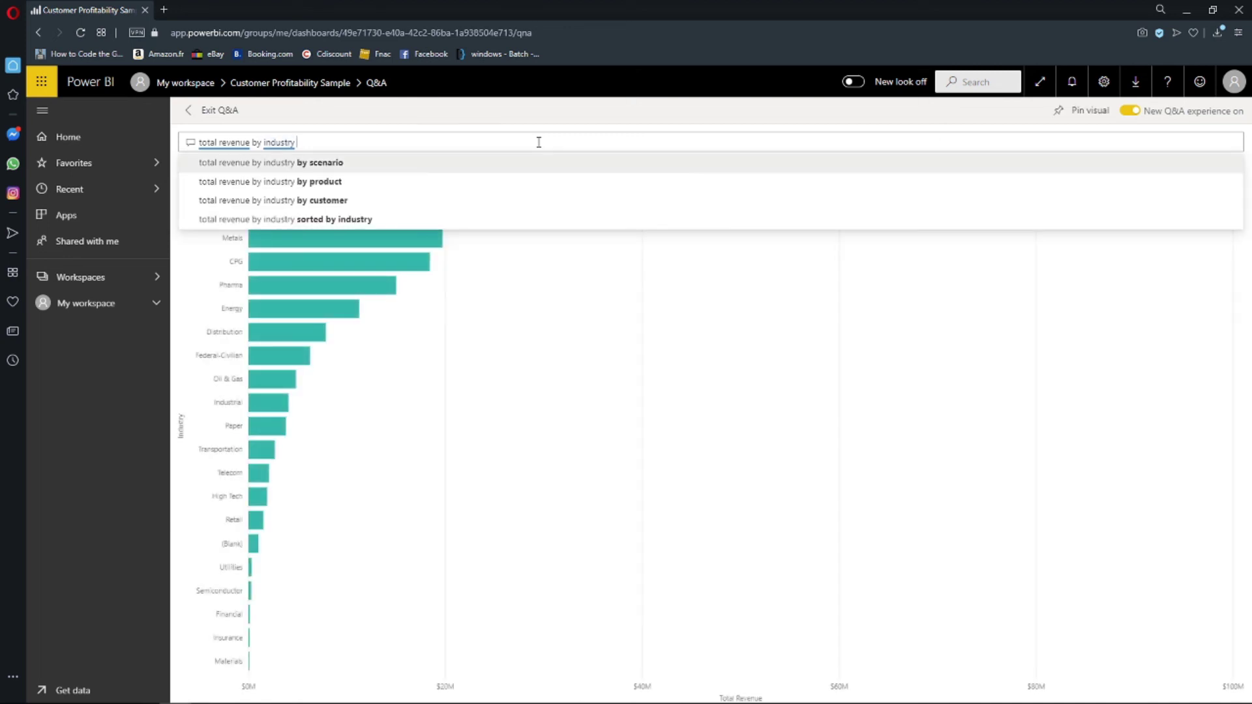
key("Return")
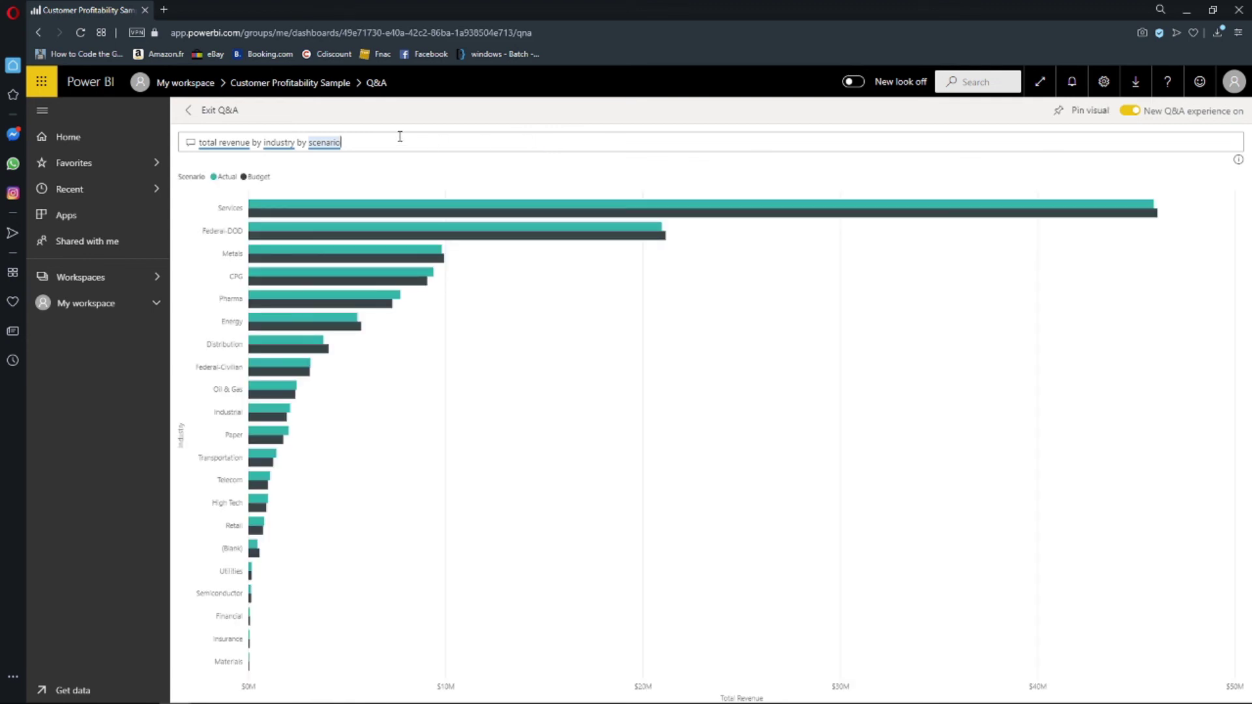
- Remove the scenario term and try asking for total revenue by industry by the first listed executive's first name
key("ctrl+shift+Left")
key("BackSpace")
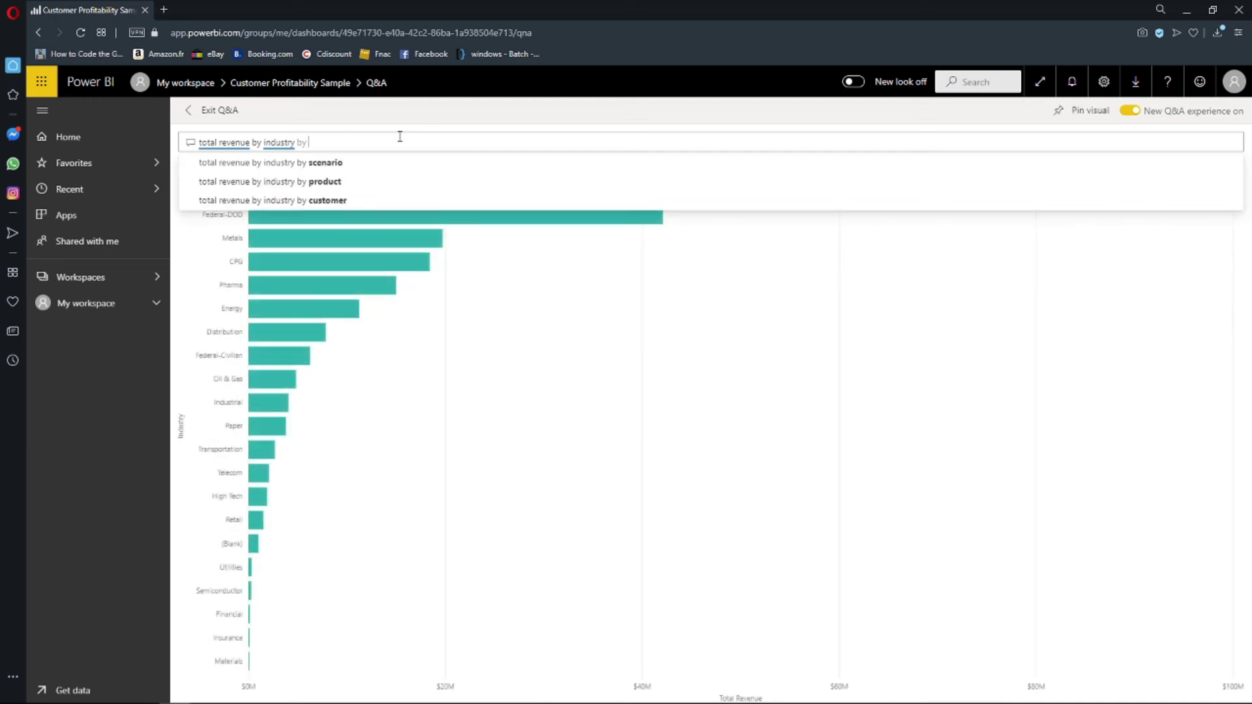
type("Andrew")
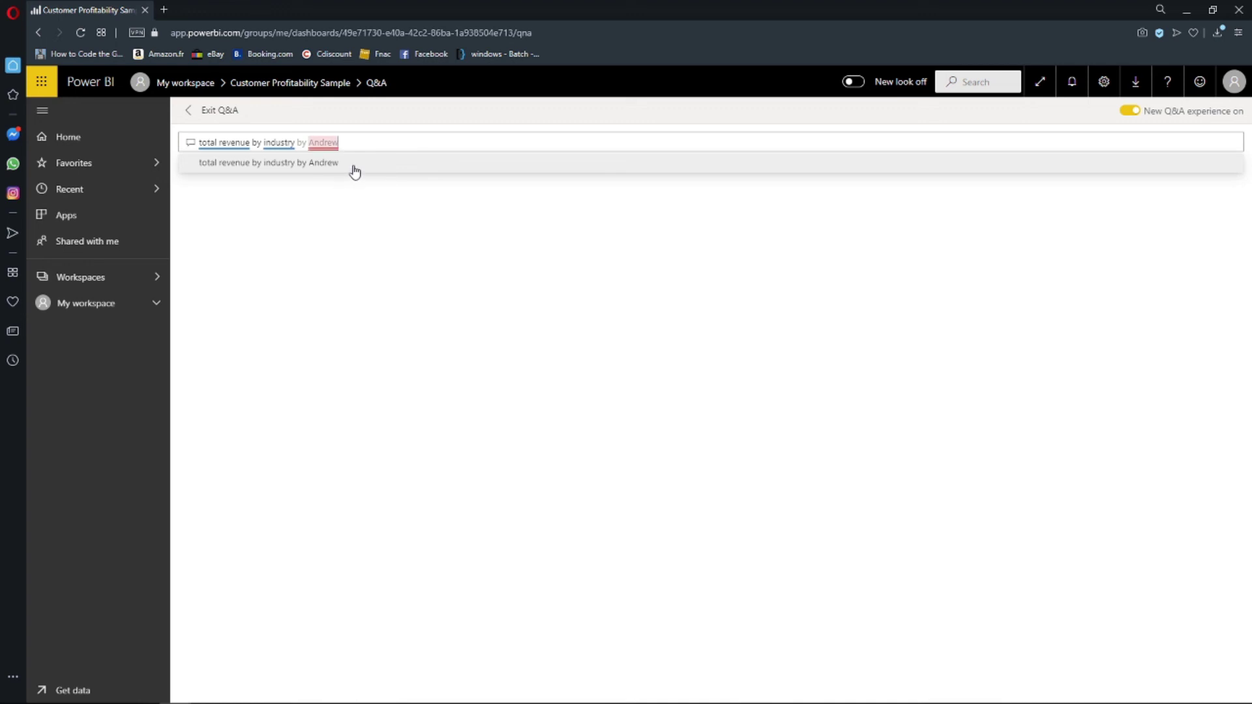
left_click(353, 169)
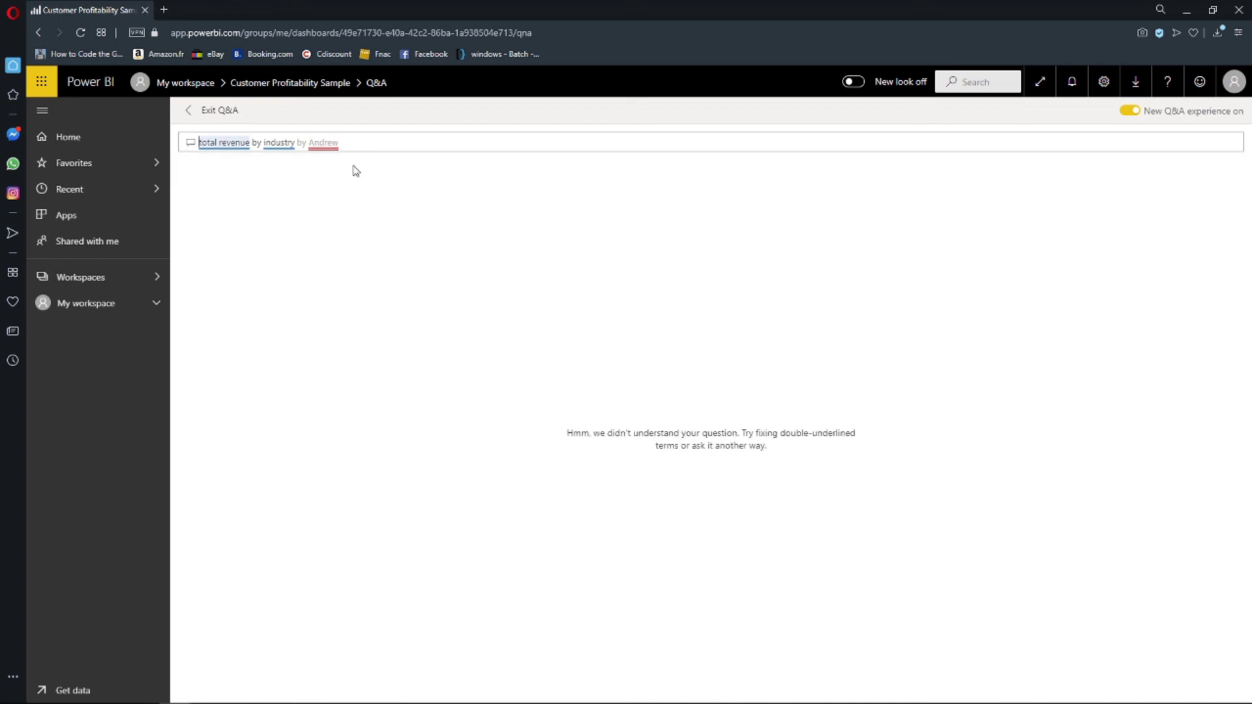
- Replace the second "by" with "for" so the question requests total revenue by industry for that executive
left_click(319, 145)
type("dor")
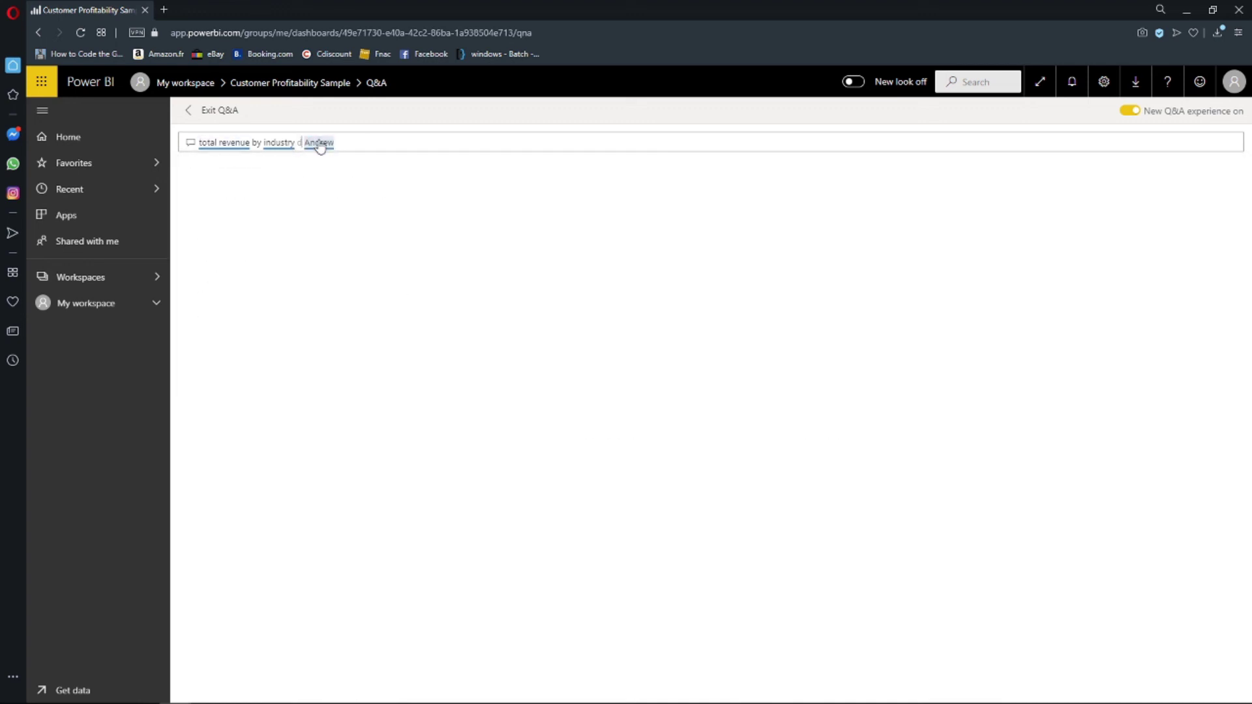
key("BackSpace")
key("BackSpace")
key("BackSpace")
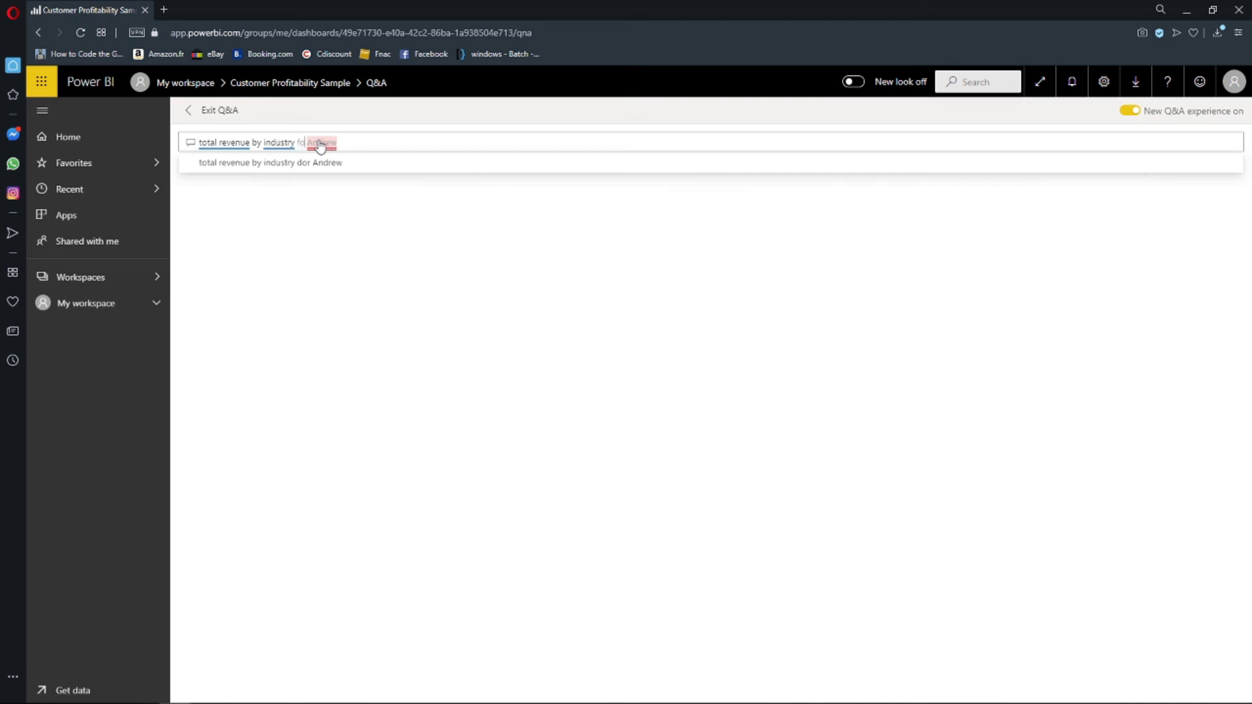
type("for")
left_click(336, 174)
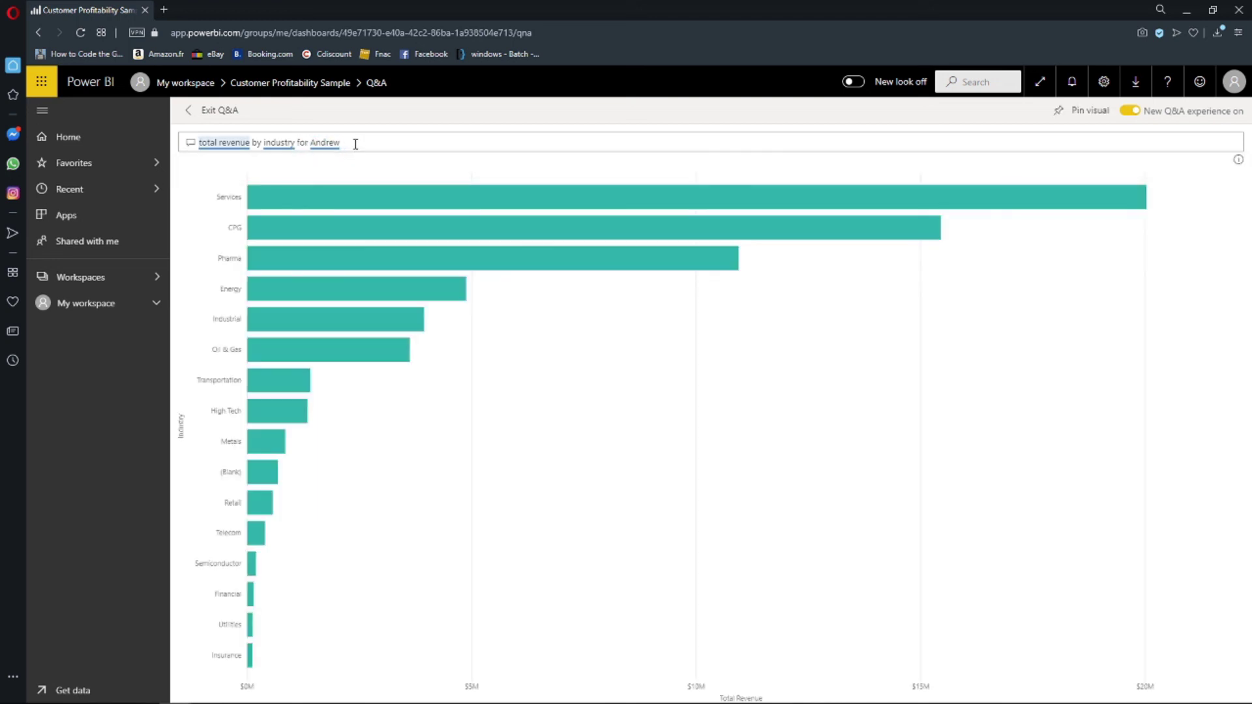
- Ask for total revenue by industry for the fifth executive by first name, and examine the industry bars, including Energy
double_click(358, 142)
double_click(367, 142)
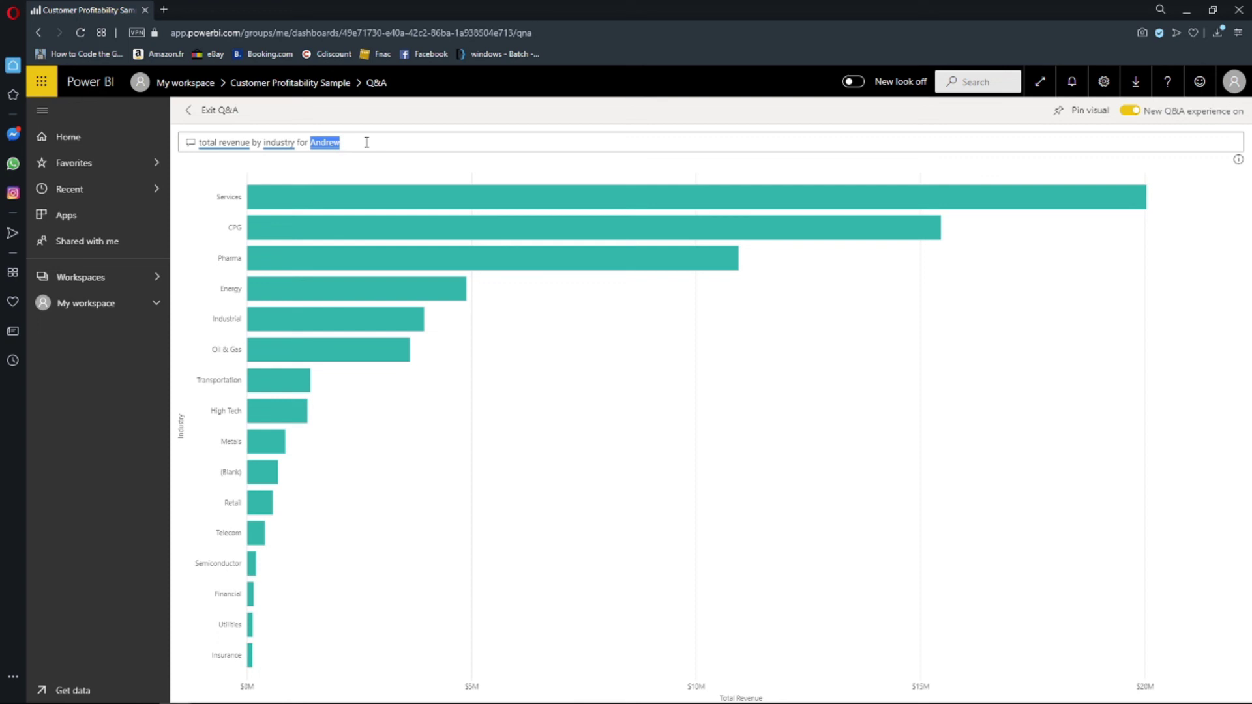
key("BackSpace")
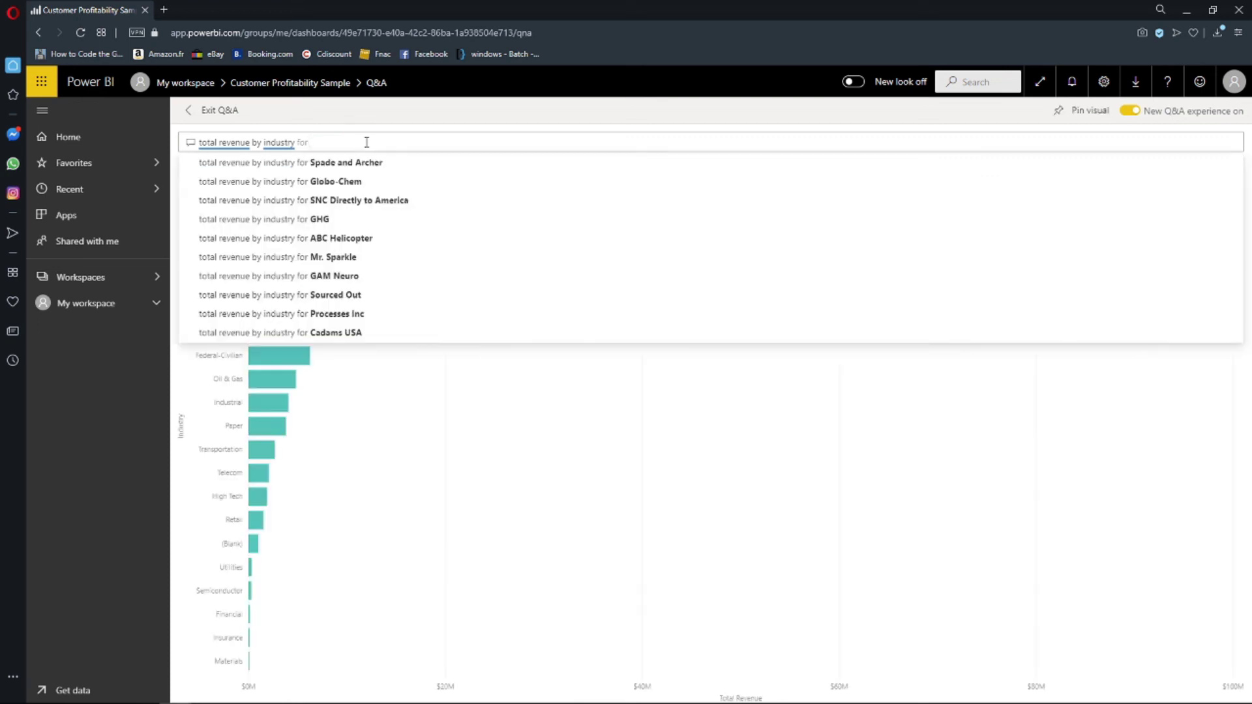
type("valer")
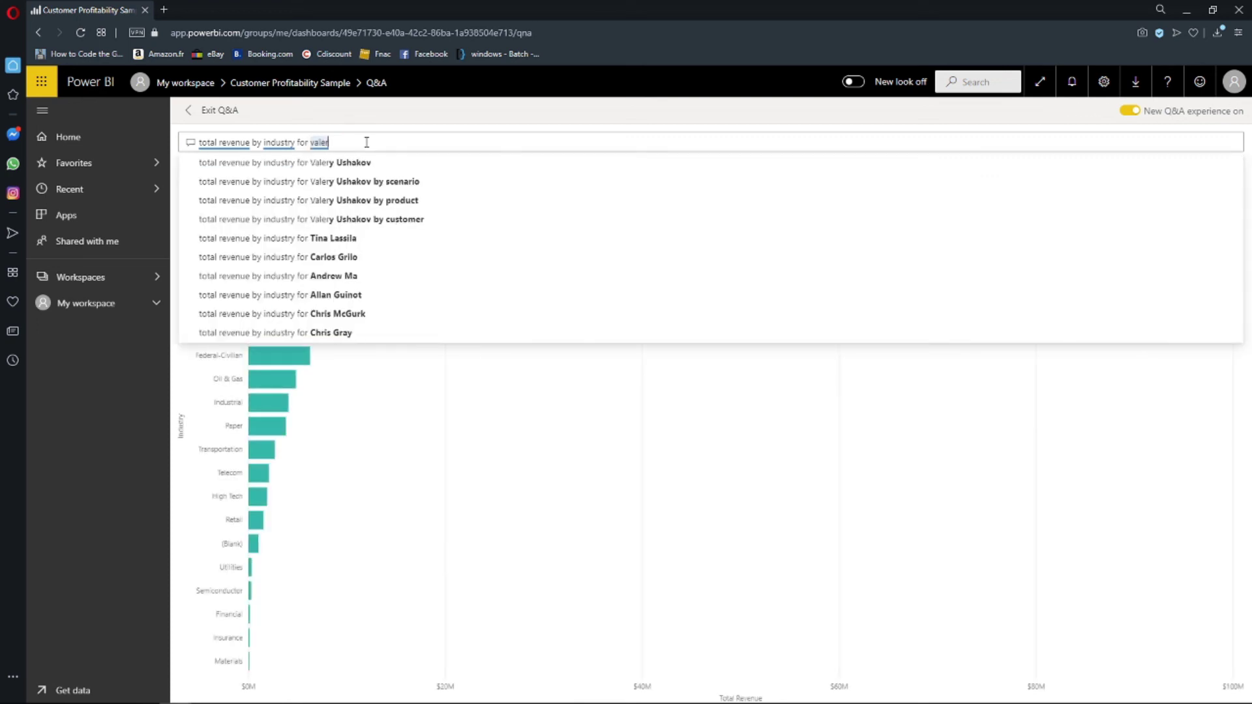
type("y")
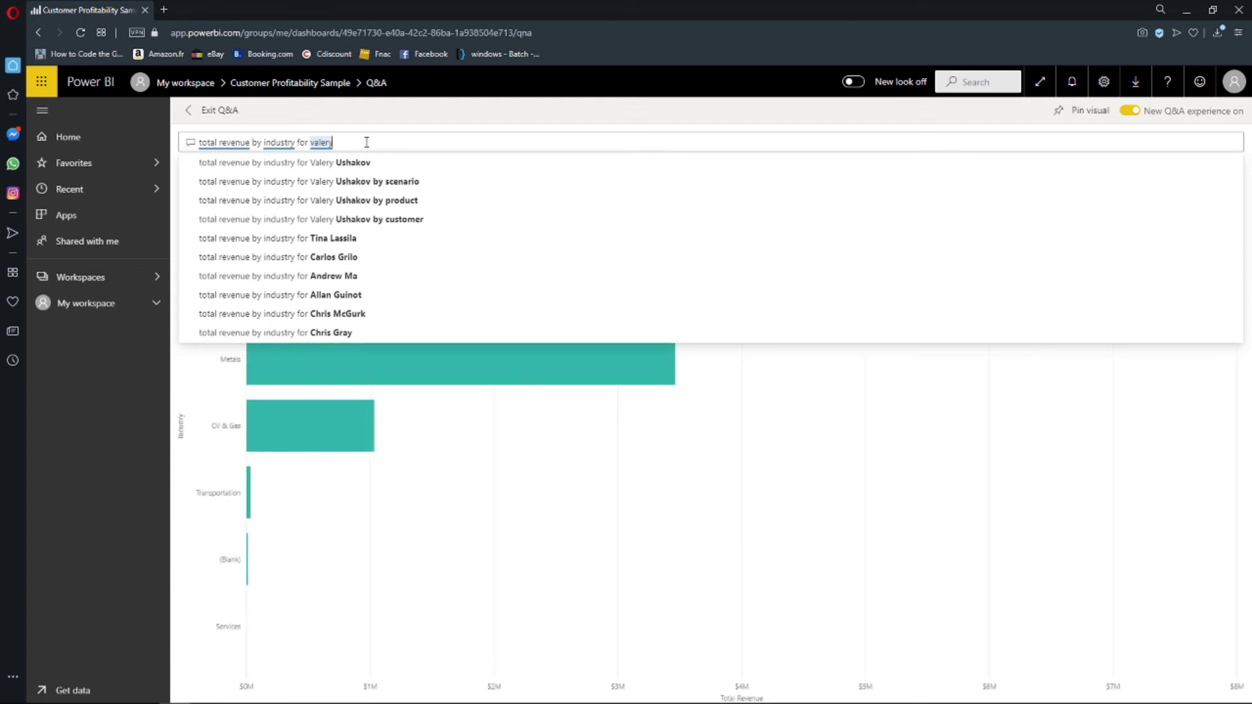
key("Return")
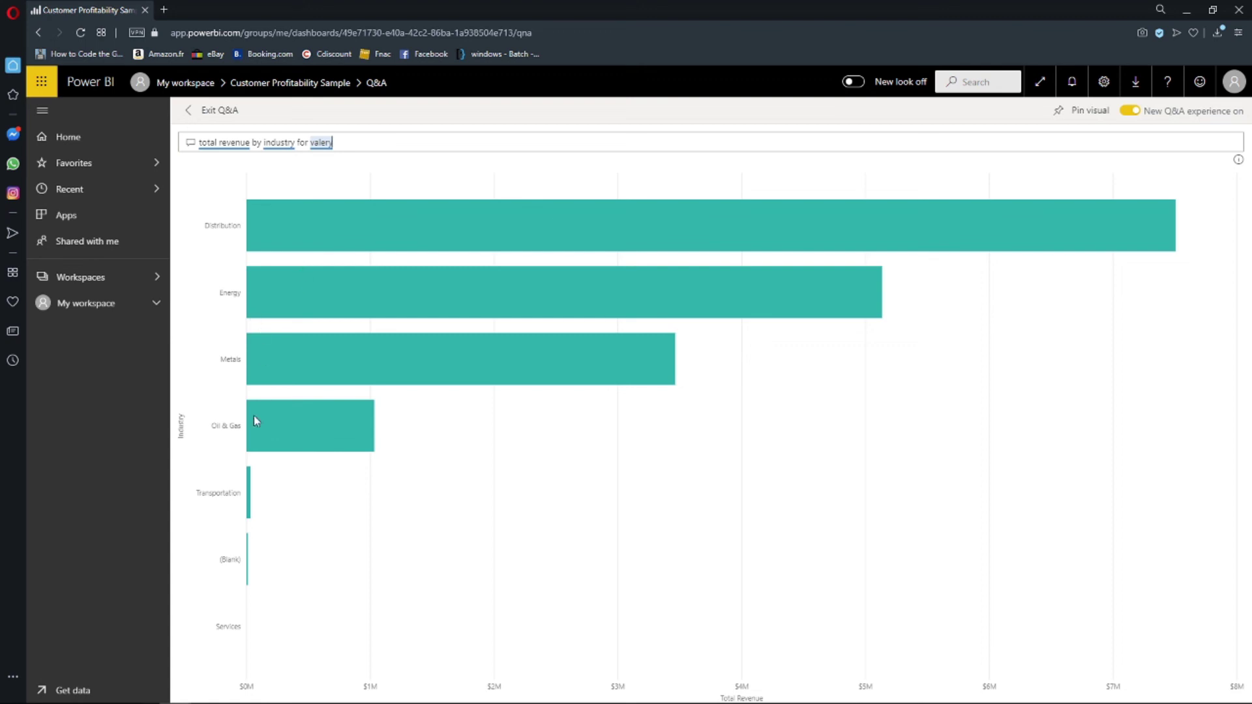
mouse_move(480, 280)
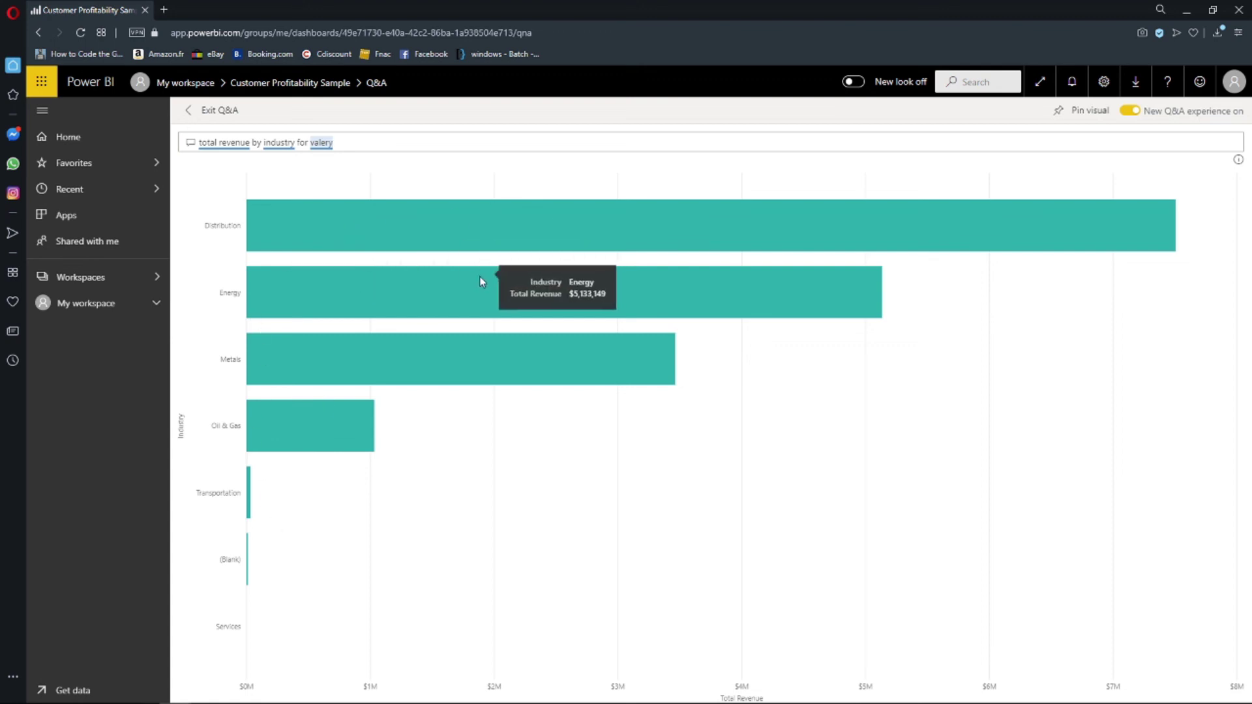
mouse_move(277, 247)
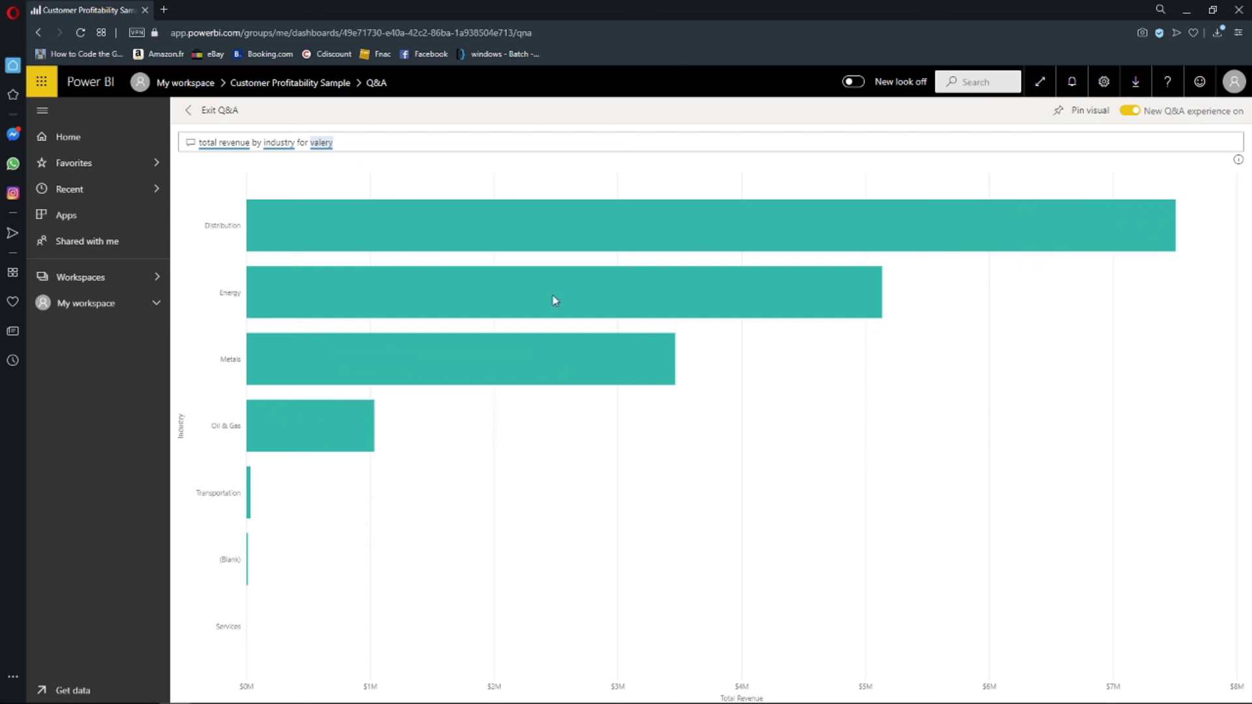
- Return to the dashboard, open Industry Margin Analysis from the first executive's Gross Margin Trend tile, and highlight the fifth executive, dismissing the bookmarks tip
left_click(41, 30)
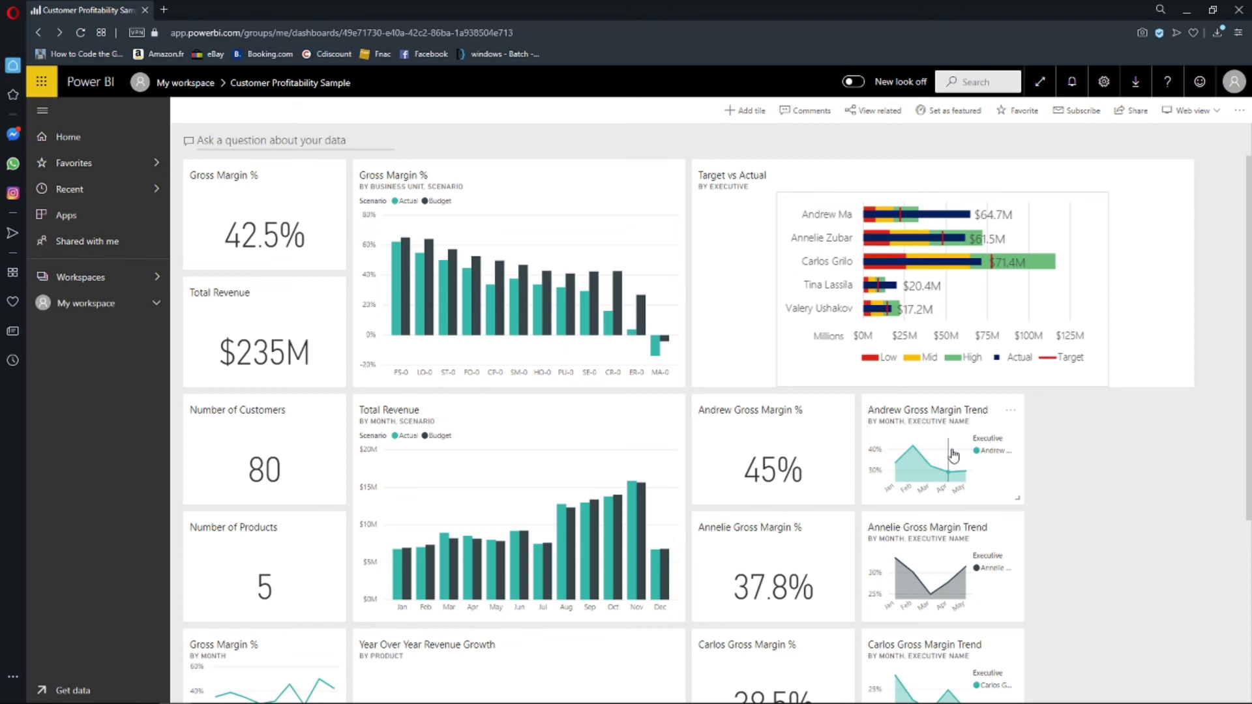
left_click(952, 455)
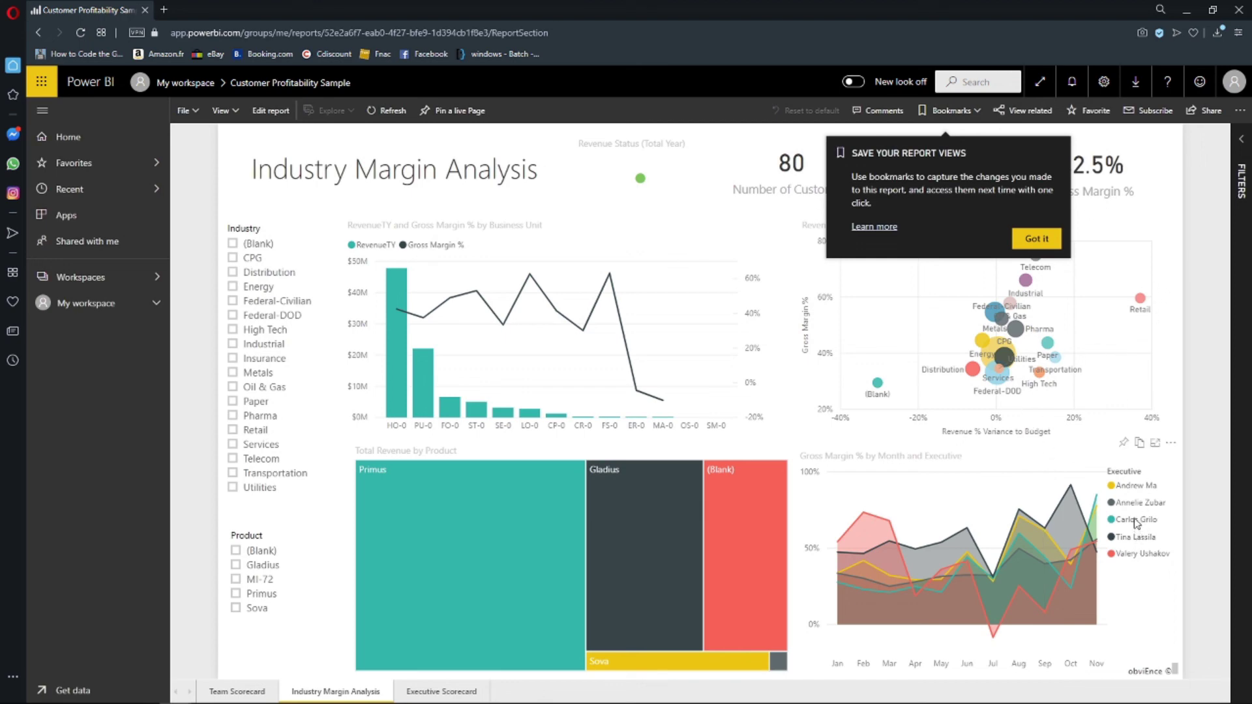
left_click(1139, 556)
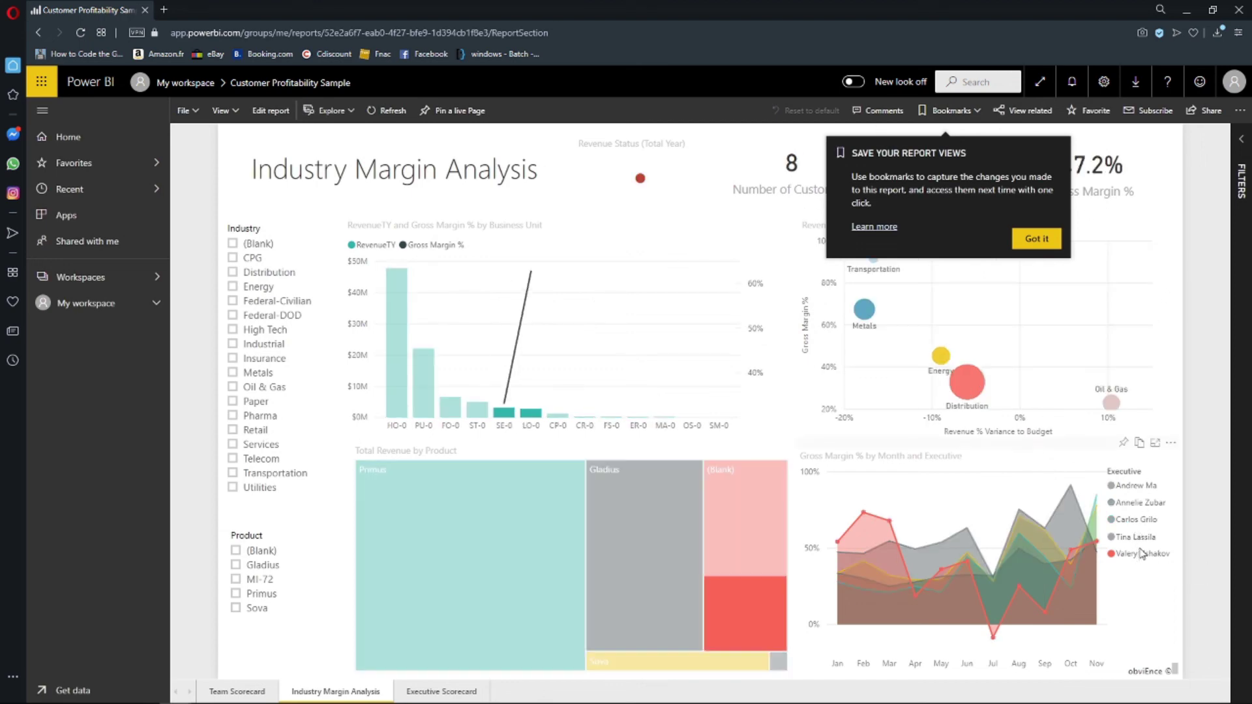
left_click(1035, 239)
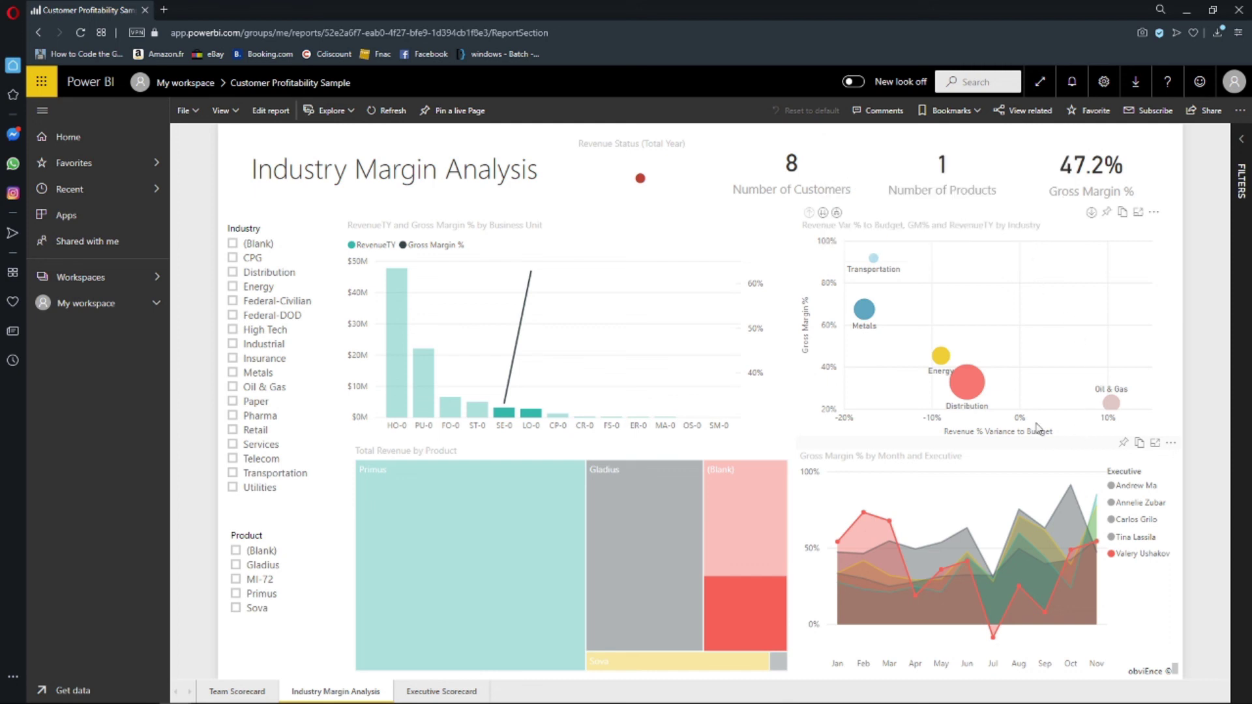
- Examine the Distribution industry bubble, filter the page by it, and examine the July gross margin by executive
mouse_move(973, 387)
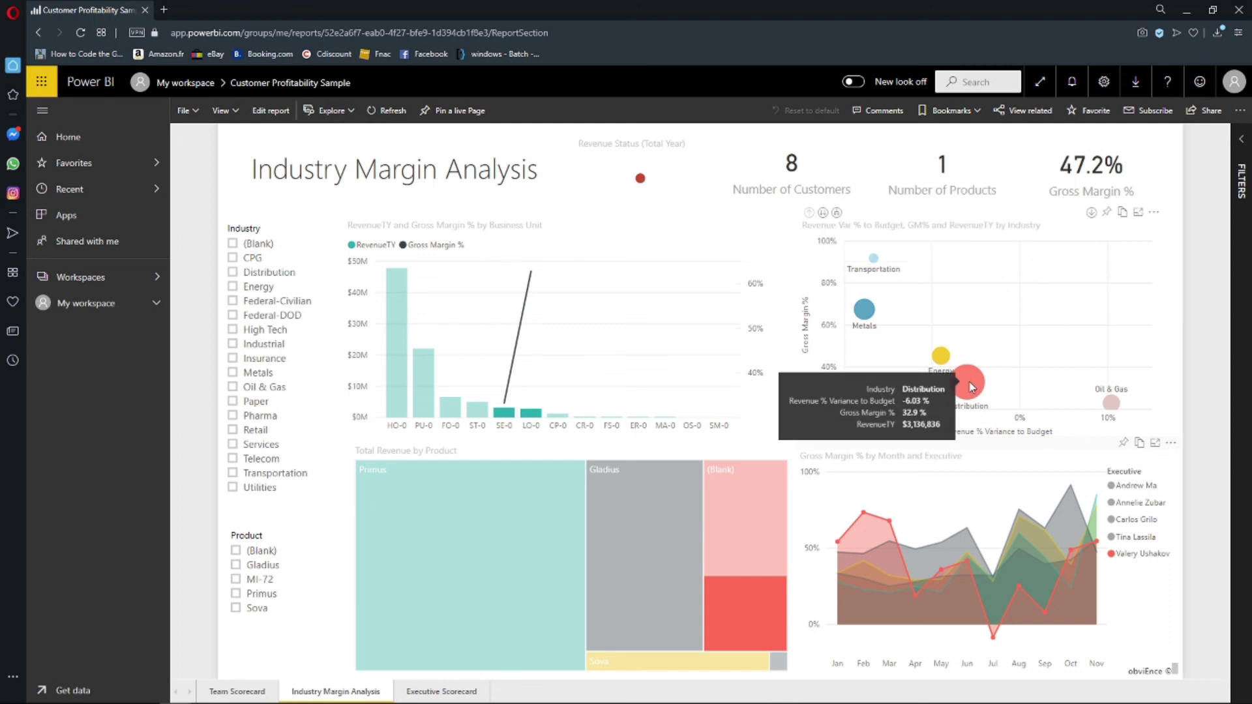
left_click(1135, 552)
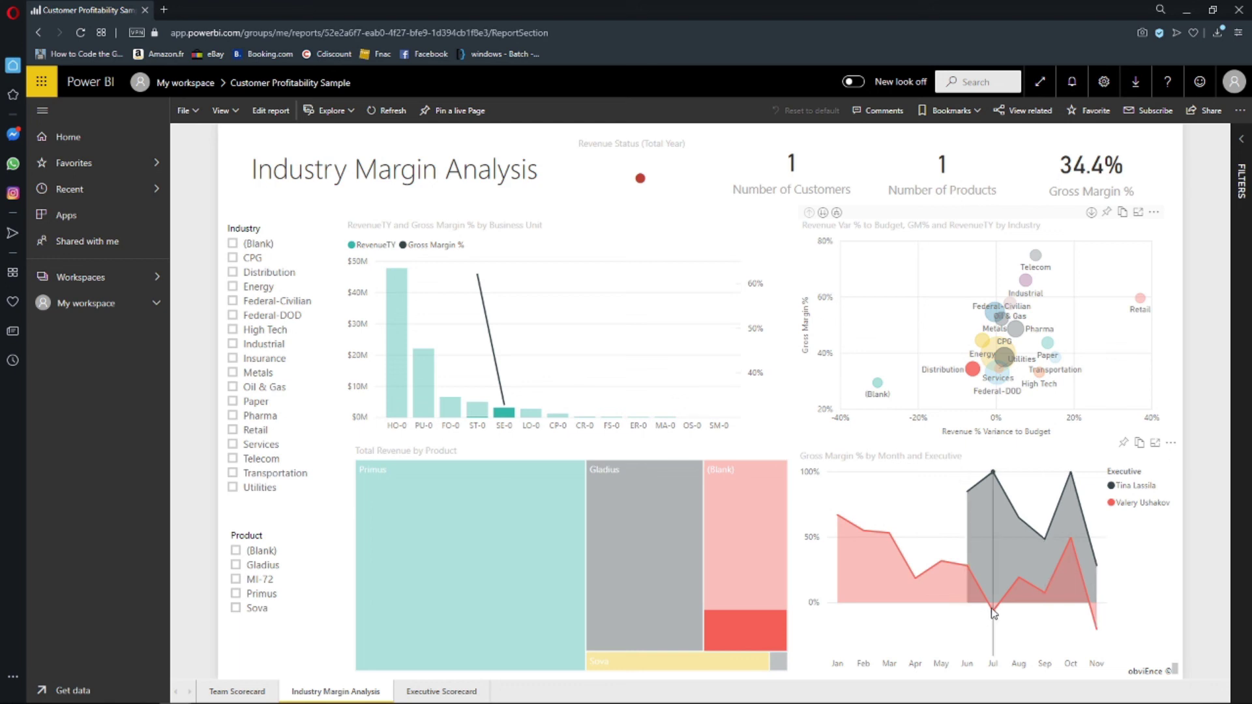
mouse_move(993, 613)
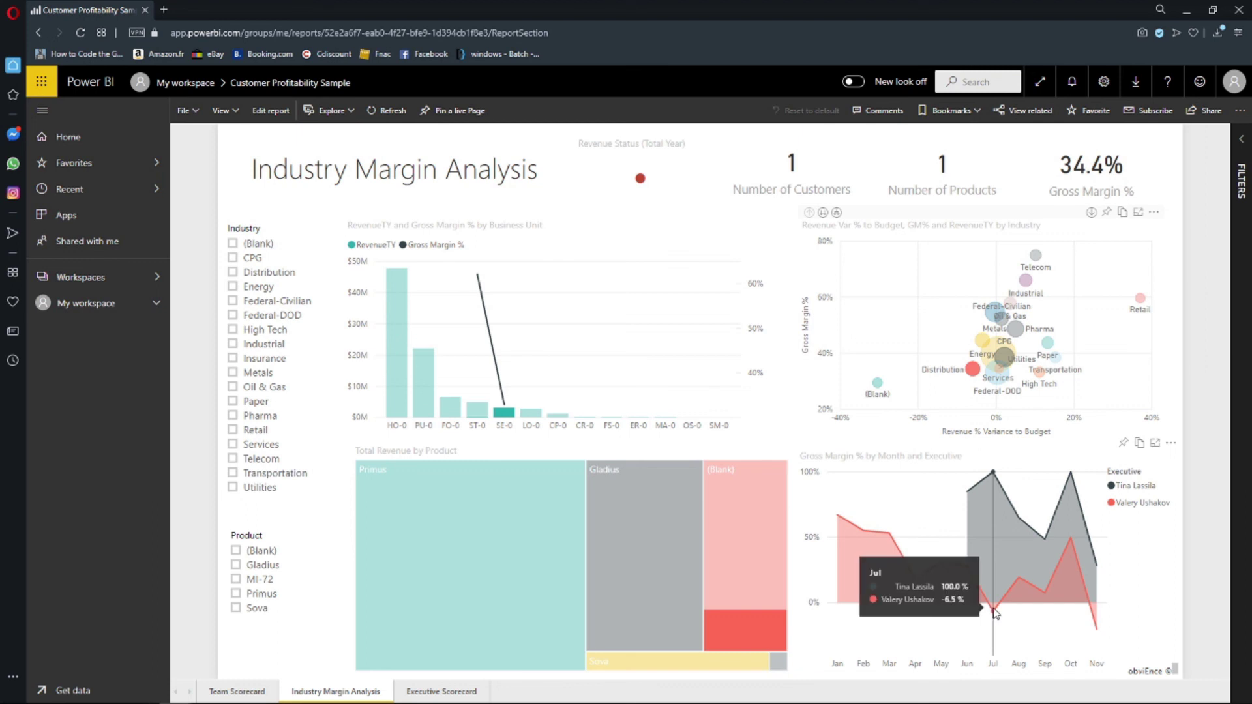